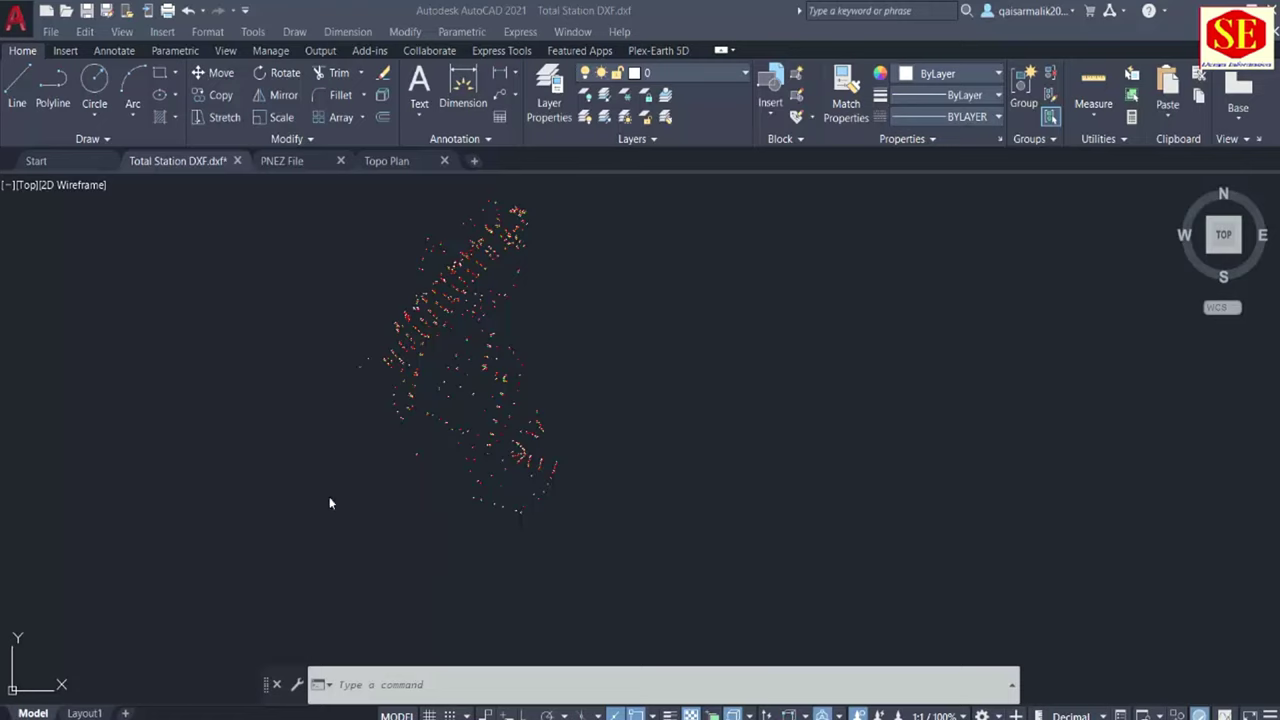
- Zoom and pan around the Total Station DXF drawing to inspect its survey points up close
{"action": "scroll", "coordinate": [450, 463], "scroll_direction": "up", "scroll_amount": 3}
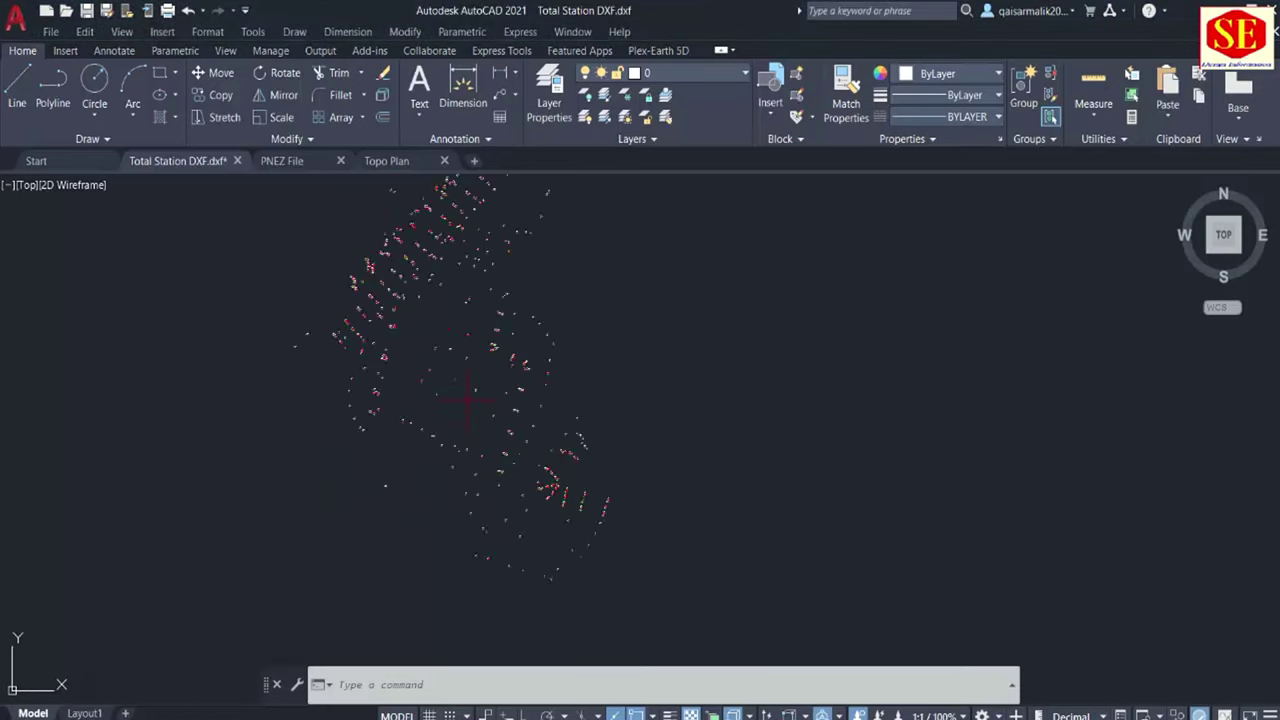
{"action": "scroll", "coordinate": [467, 399], "scroll_direction": "up", "scroll_amount": 5}
{"action": "scroll", "coordinate": [560, 400], "scroll_direction": "up", "scroll_amount": 3}
{"action": "scroll", "coordinate": [590, 430], "scroll_direction": "down", "scroll_amount": 5}
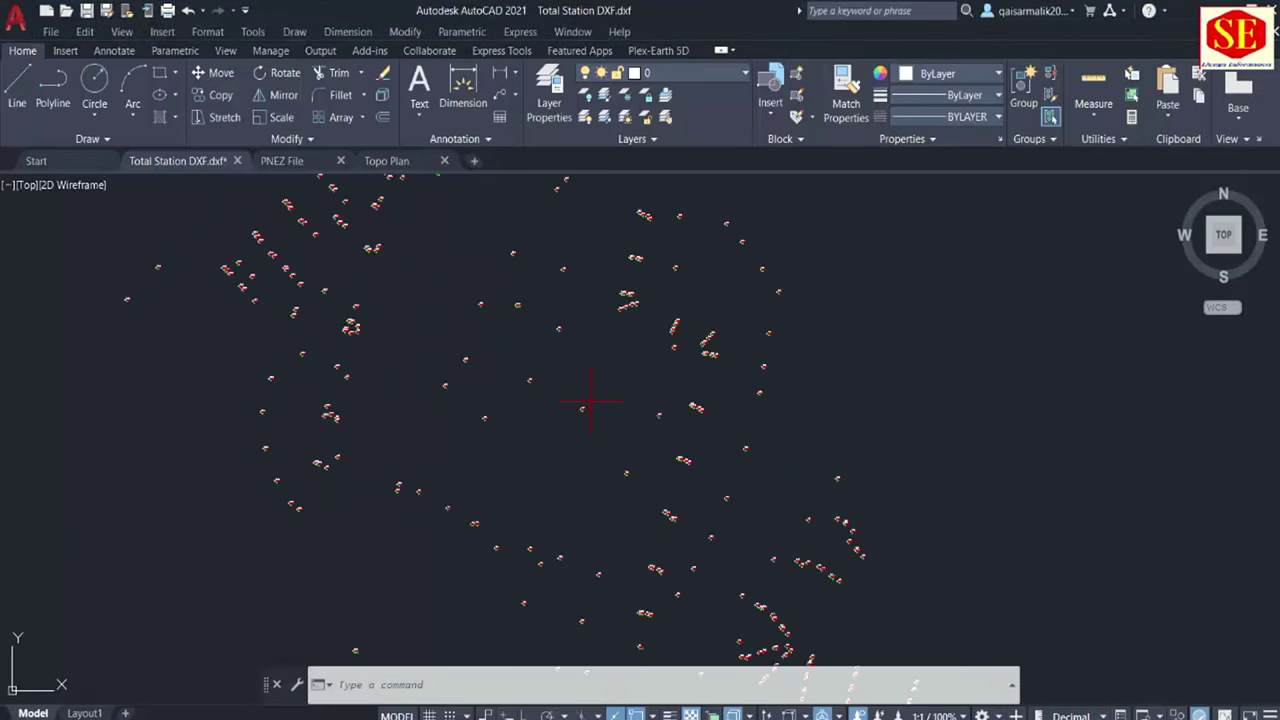
{"action": "scroll", "coordinate": [586, 400], "scroll_direction": "down", "scroll_amount": 3}
{"action": "mouse_move", "coordinate": [586, 400]}
{"action": "middle_mouse_down"}
{"action": "mouse_move", "coordinate": [553, 393]}
{"action": "mouse_move", "coordinate": [541, 500]}
{"action": "middle_mouse_up"}
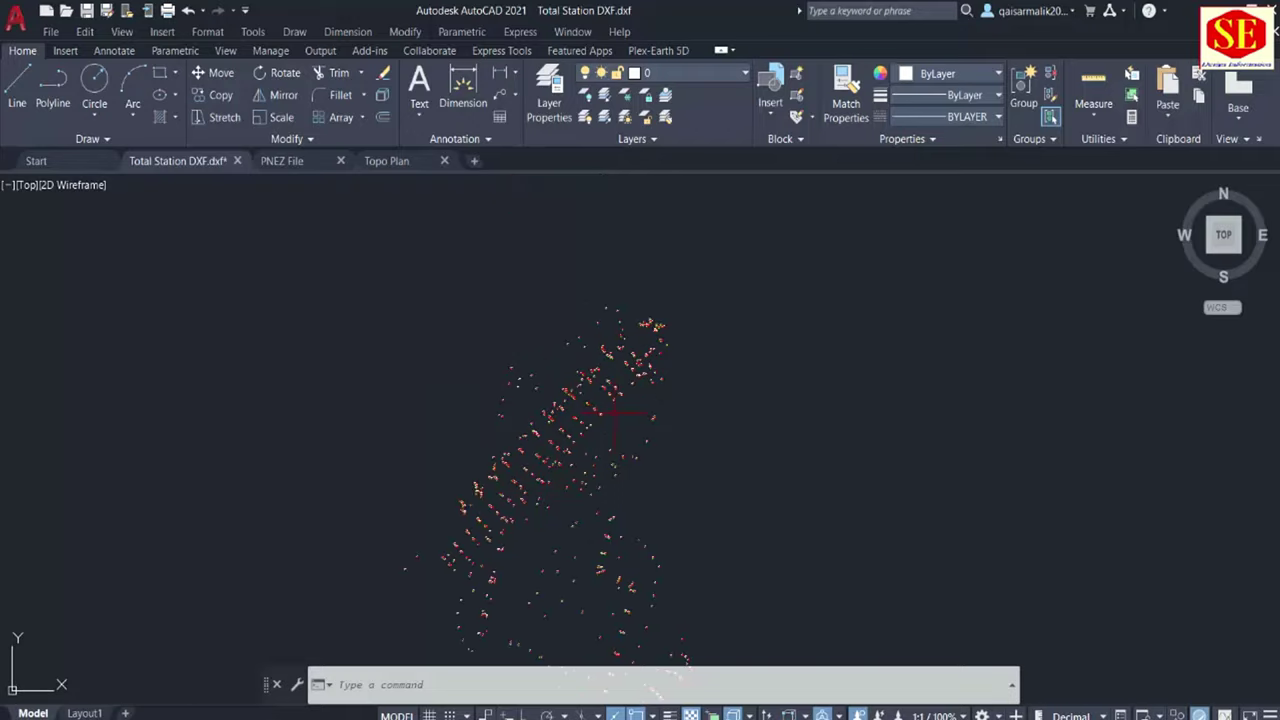
{"action": "middle_click_drag", "start_coordinate": [511, 368], "coordinate": [517, 323]}
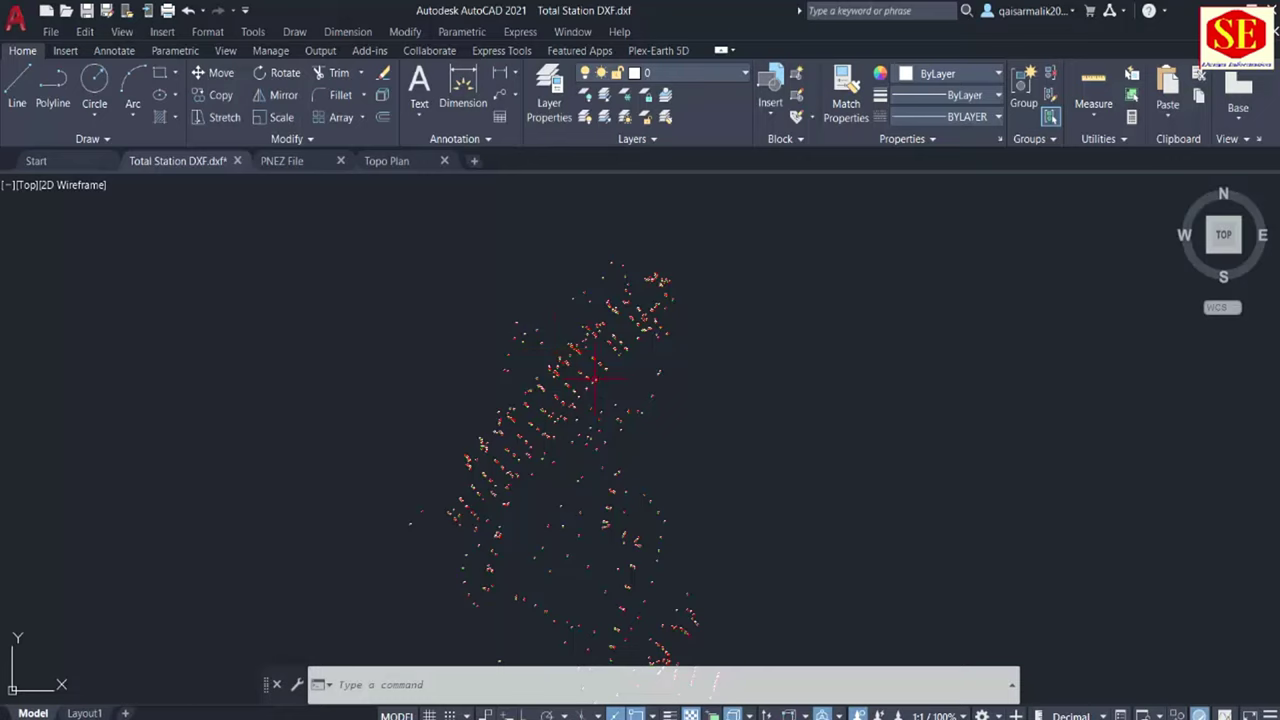
{"action": "scroll", "coordinate": [595, 378], "scroll_direction": "up", "scroll_amount": 2}
{"action": "mouse_move", "coordinate": [177, 161]}
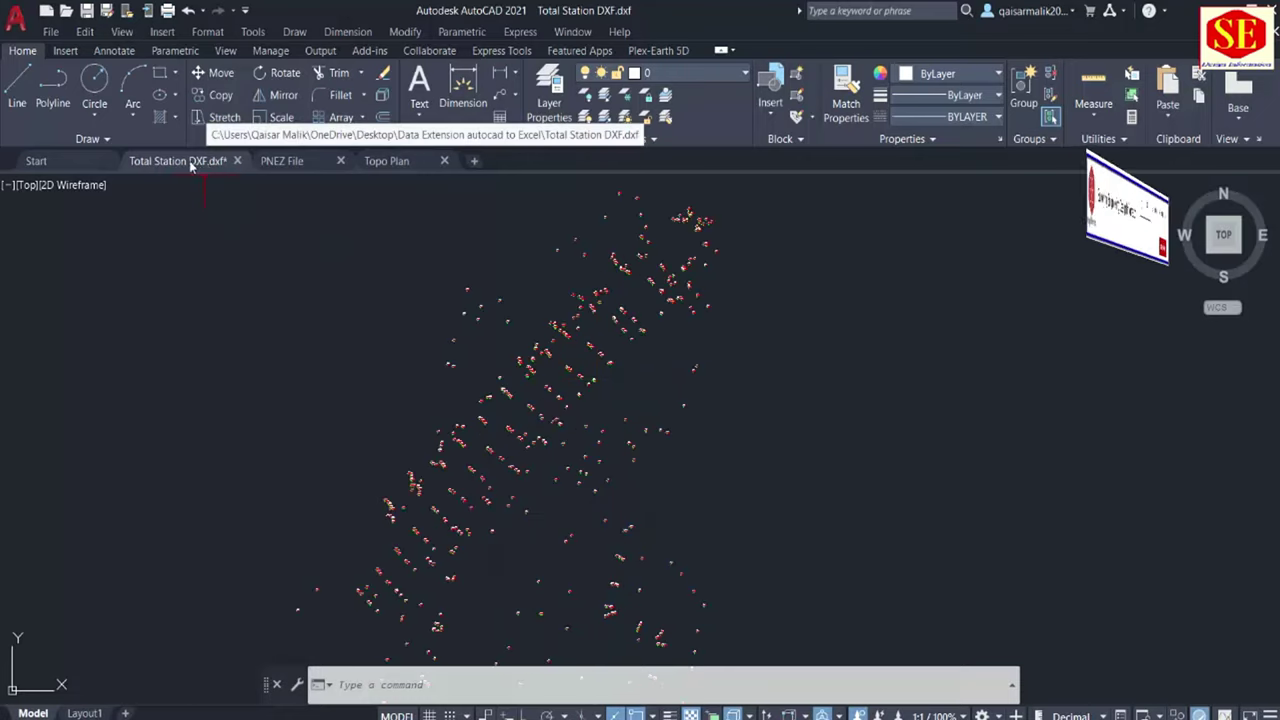
{"action": "scroll", "coordinate": [535, 305], "scroll_direction": "up", "scroll_amount": 3}
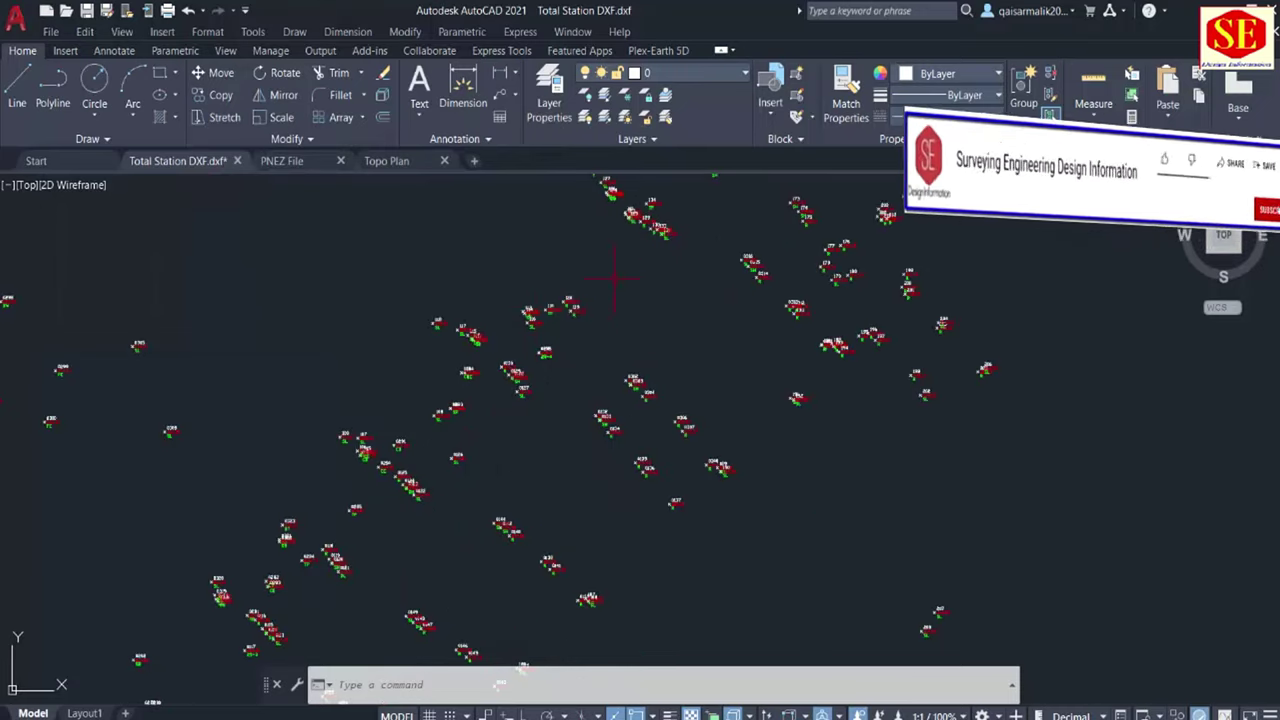
{"action": "scroll", "coordinate": [535, 305], "scroll_direction": "down", "scroll_amount": 2}
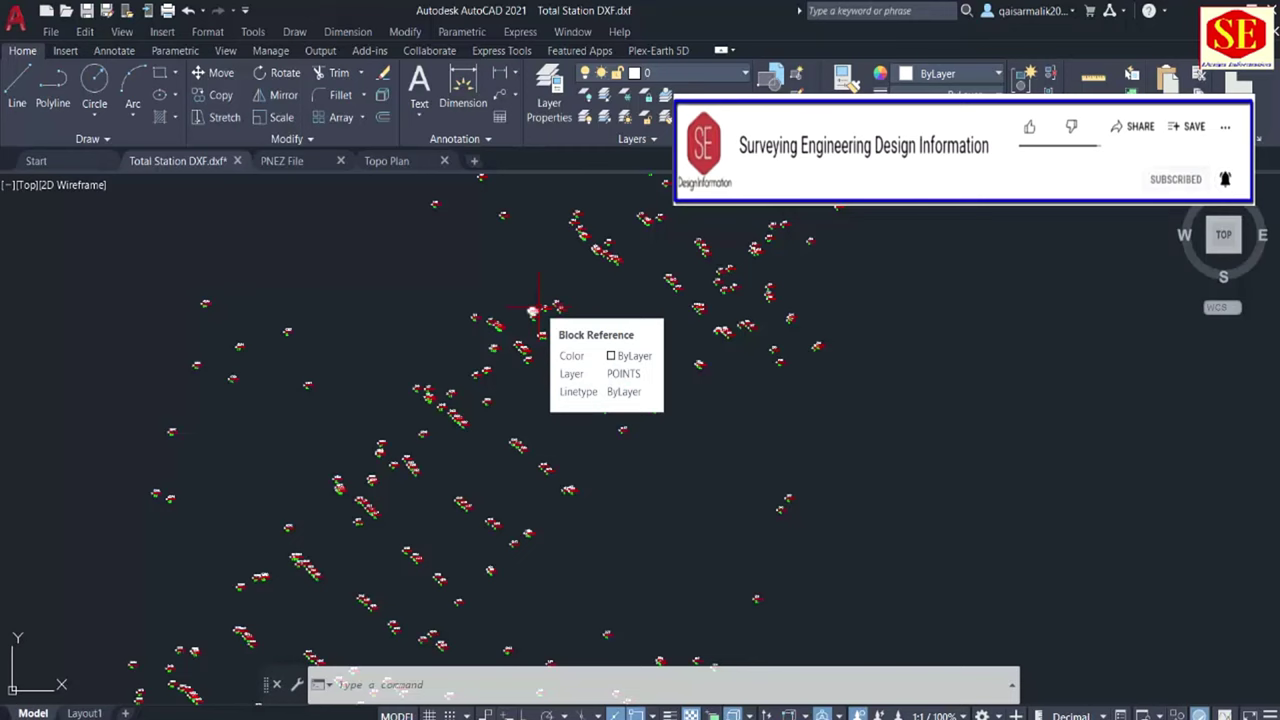
{"action": "scroll", "coordinate": [537, 309], "scroll_direction": "down", "scroll_amount": 2}
{"action": "left_click", "coordinate": [282, 160]}
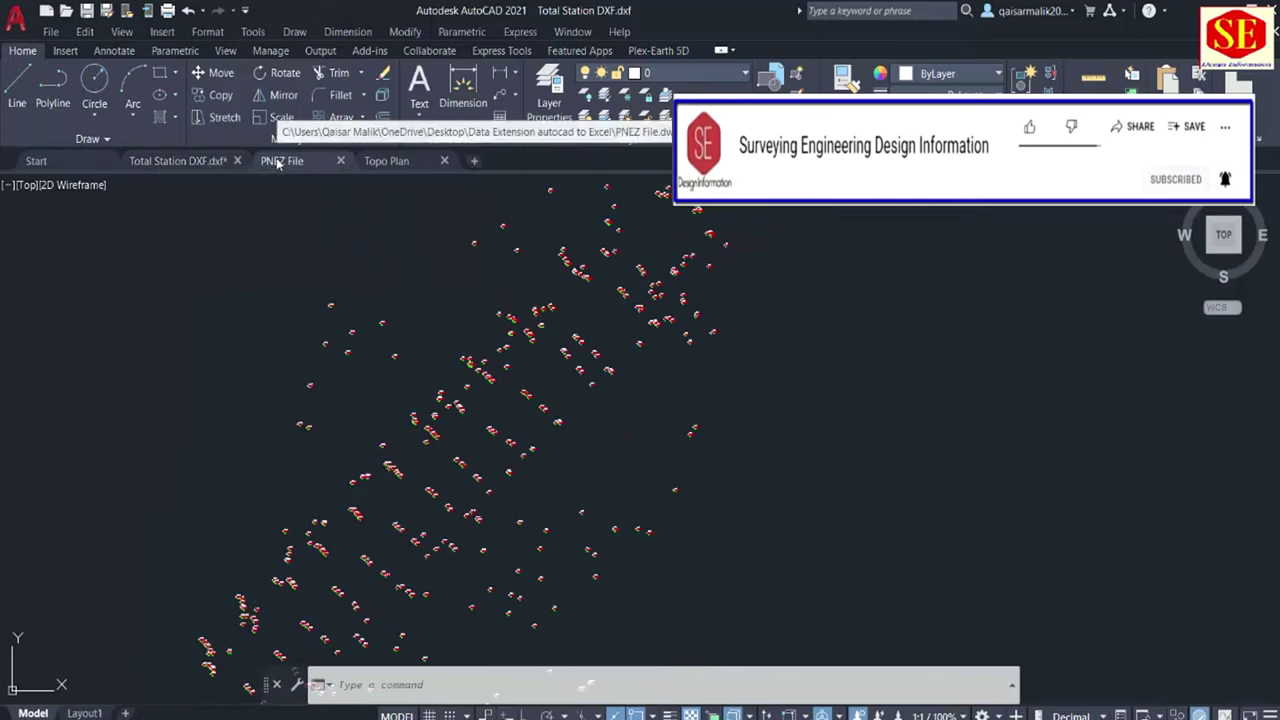
{"action": "scroll", "coordinate": [555, 418], "scroll_direction": "up", "scroll_amount": 7}
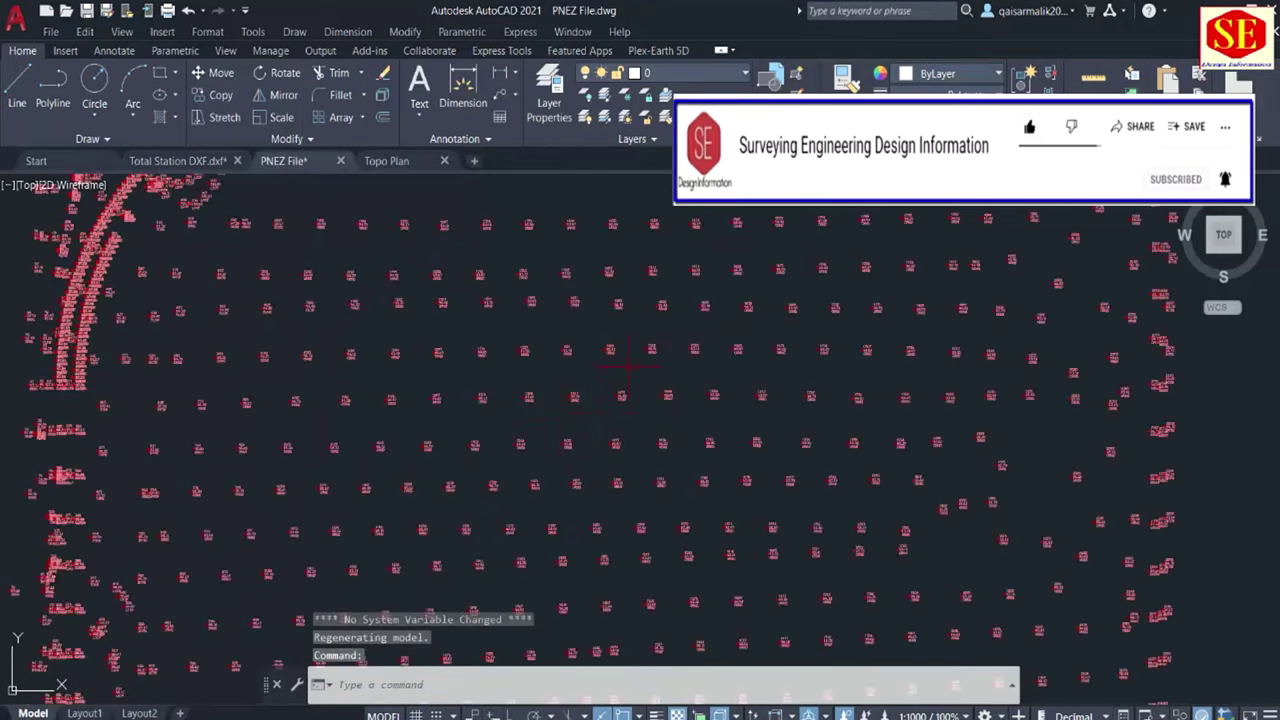
{"action": "scroll", "coordinate": [592, 365], "scroll_direction": "up", "scroll_amount": 5}
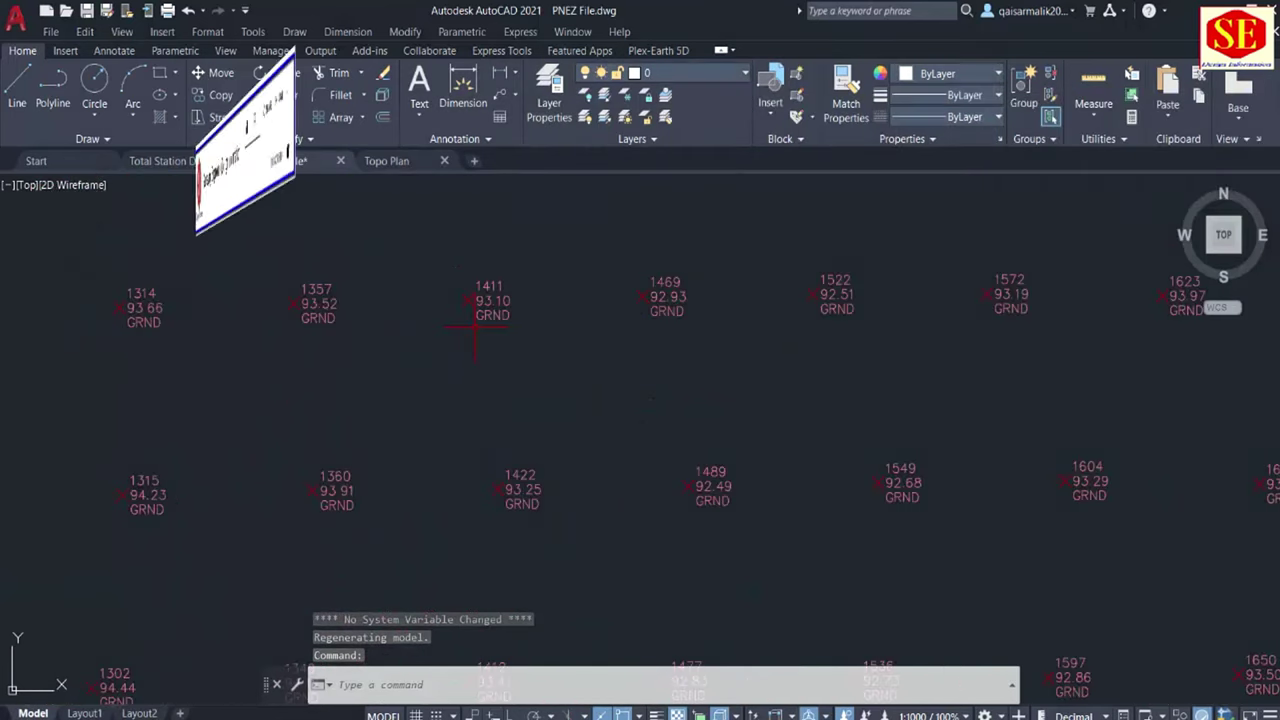
{"action": "scroll", "coordinate": [521, 336], "scroll_direction": "down", "scroll_amount": 5}
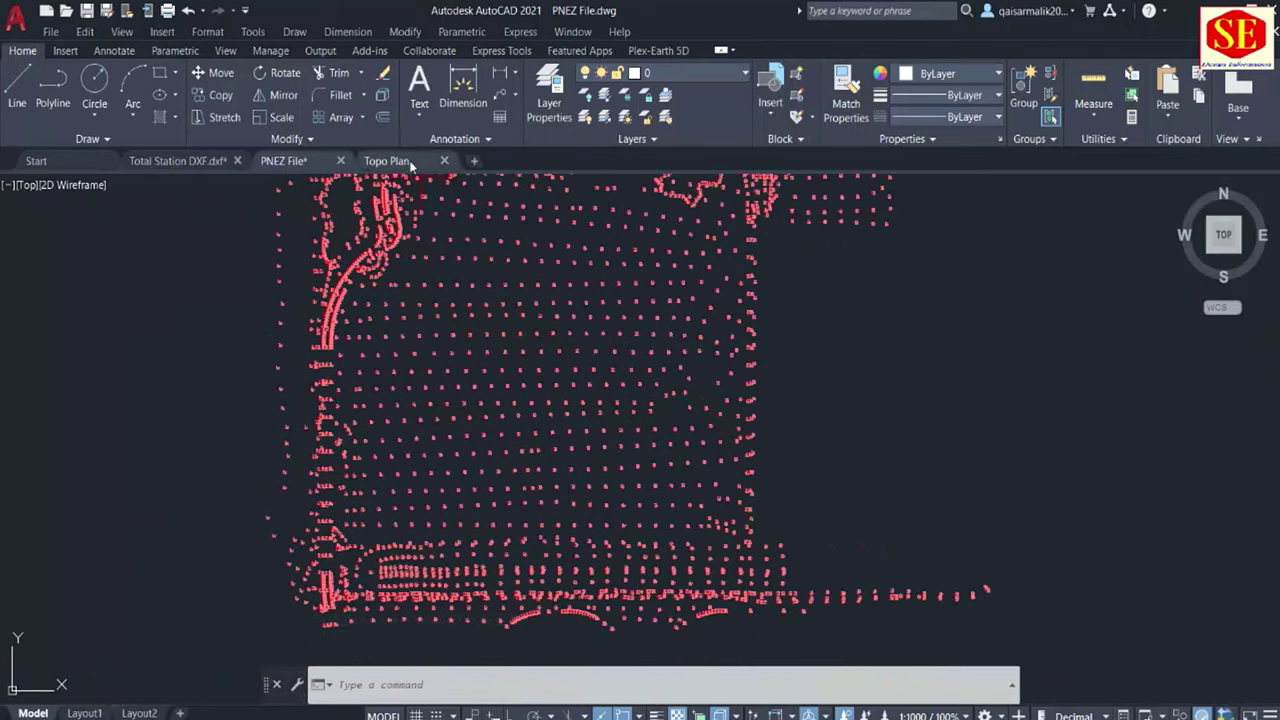
{"action": "left_click", "coordinate": [386, 160]}
{"action": "scroll", "coordinate": [835, 585], "scroll_direction": "up", "scroll_amount": 5}
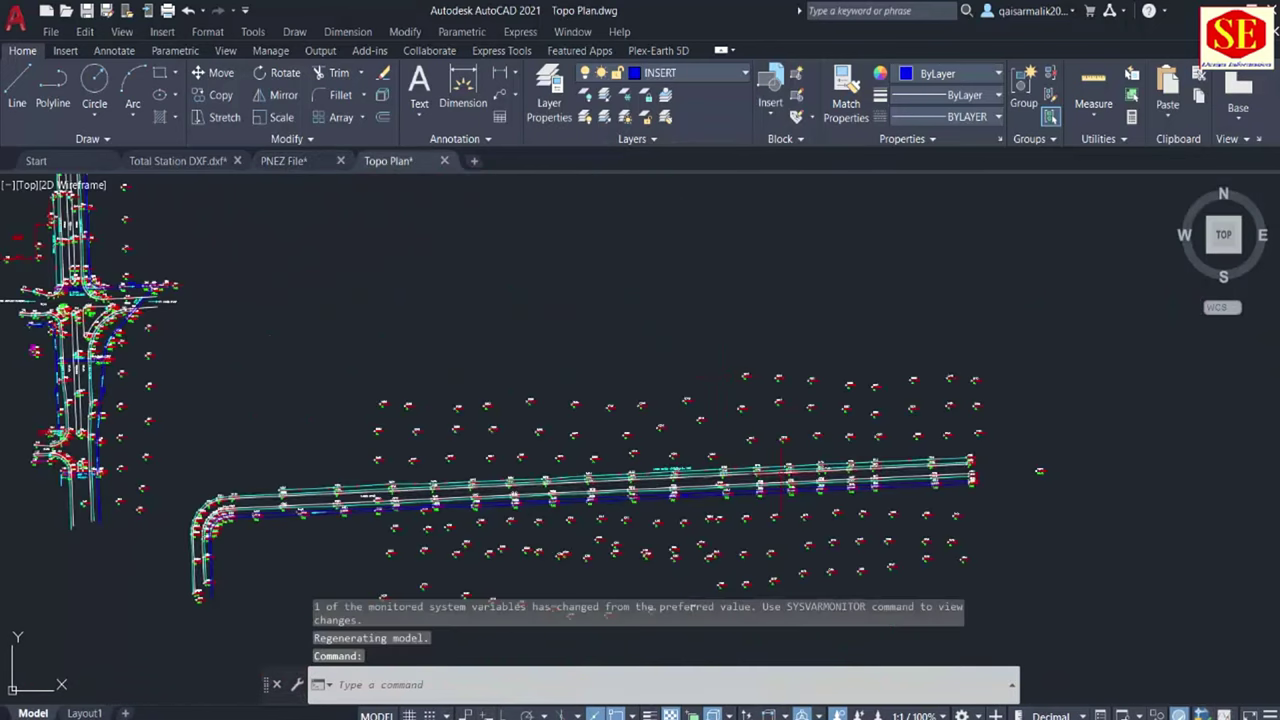
{"action": "scroll", "coordinate": [615, 465], "scroll_direction": "down", "scroll_amount": 5}
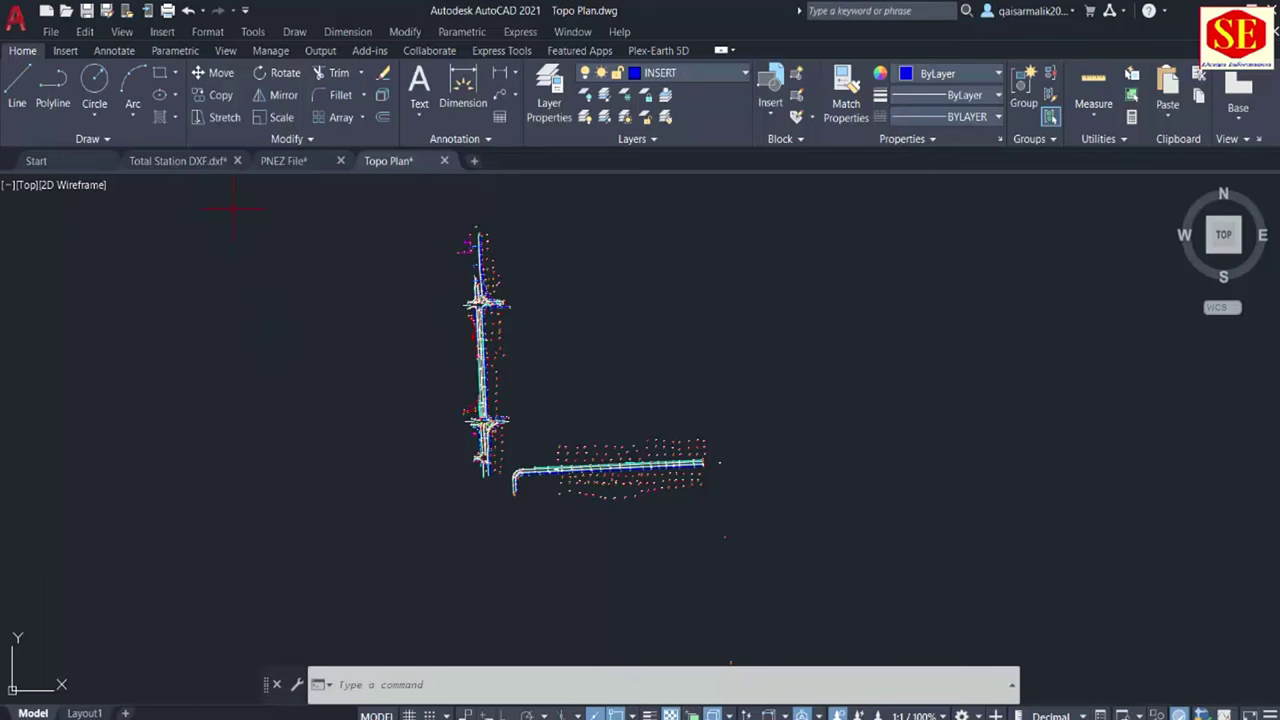
{"action": "left_click", "coordinate": [283, 161]}
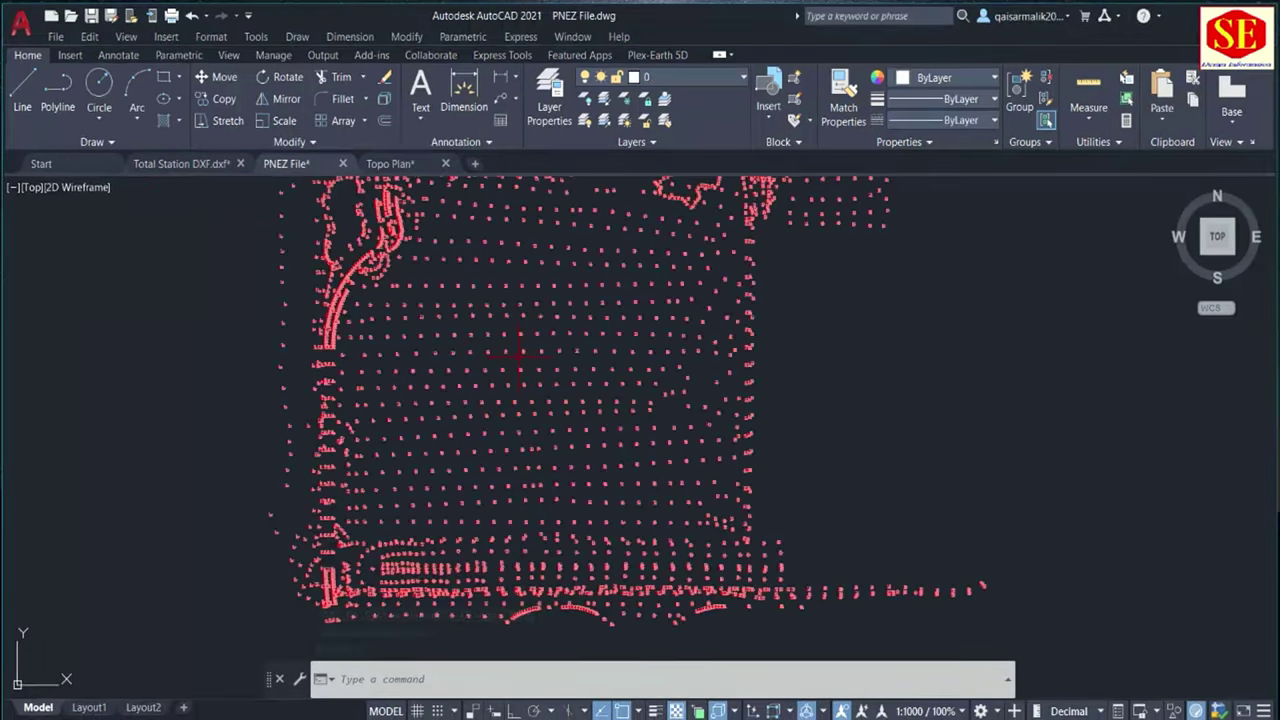
- Zoom out to fit the whole PNEZ survey point grid on screen and bring up the Insert ribbon
{"action": "scroll", "coordinate": [514, 343], "scroll_direction": "up", "scroll_amount": 5}
{"action": "scroll", "coordinate": [545, 332], "scroll_direction": "up", "scroll_amount": 3}
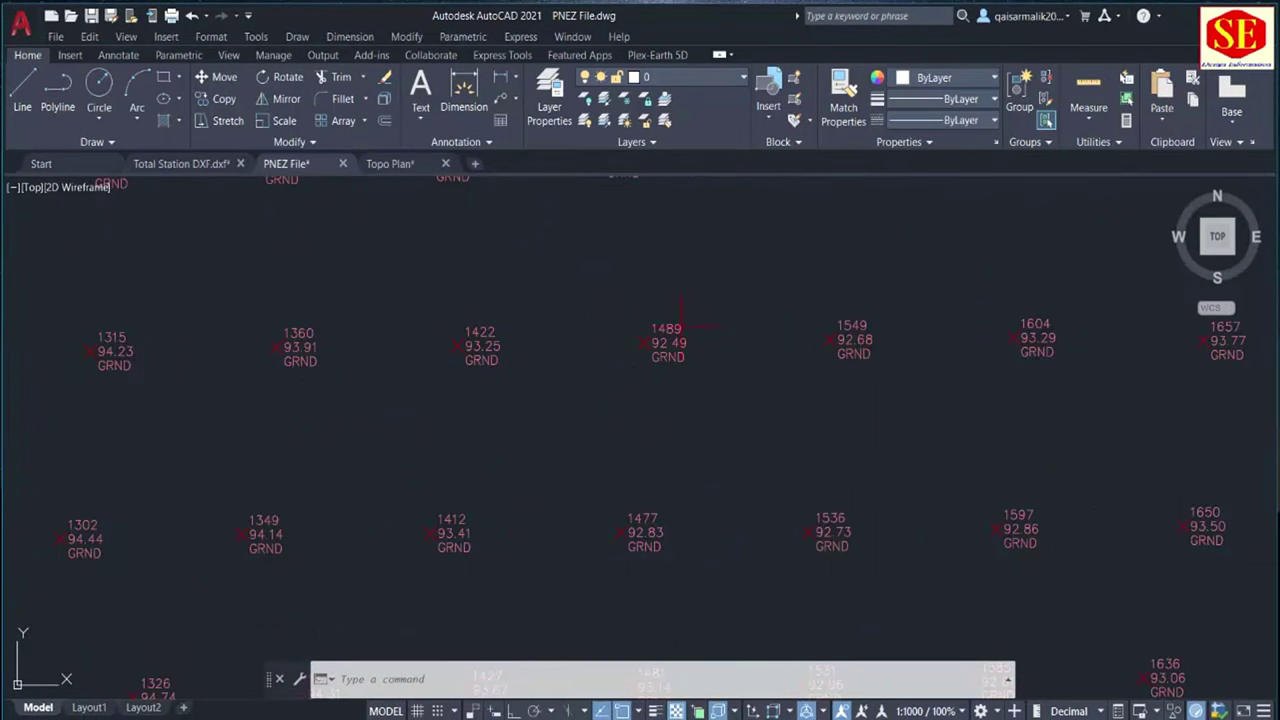
{"action": "scroll", "coordinate": [675, 360], "scroll_direction": "down", "scroll_amount": 5}
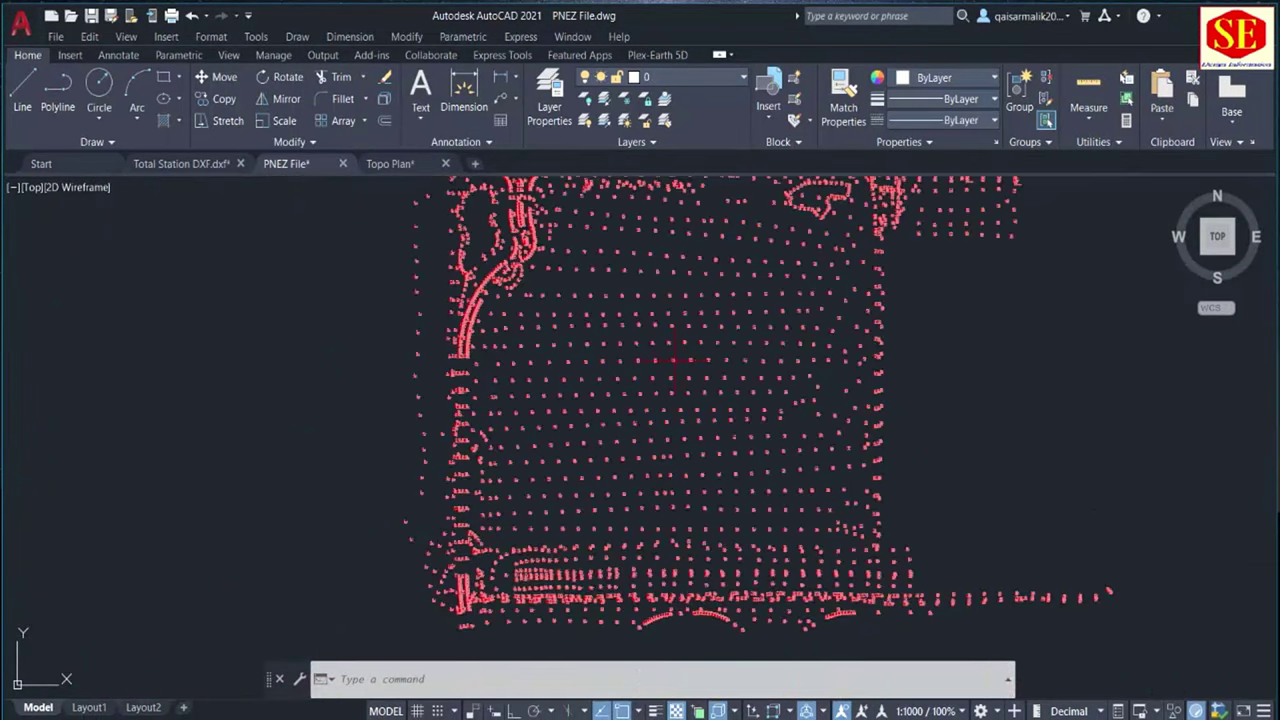
{"action": "scroll", "coordinate": [525, 297], "scroll_direction": "down", "scroll_amount": 2}
{"action": "scroll", "coordinate": [463, 255], "scroll_direction": "down", "scroll_amount": 1}
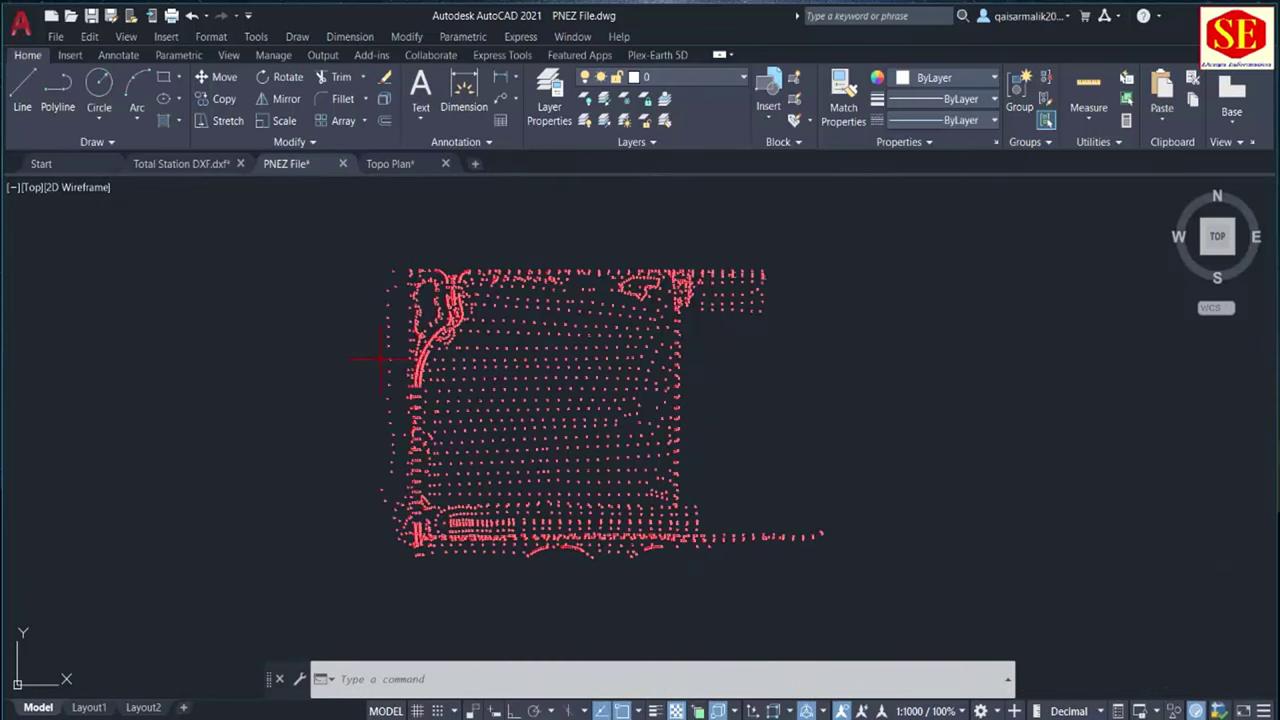
{"action": "left_click", "coordinate": [73, 55]}
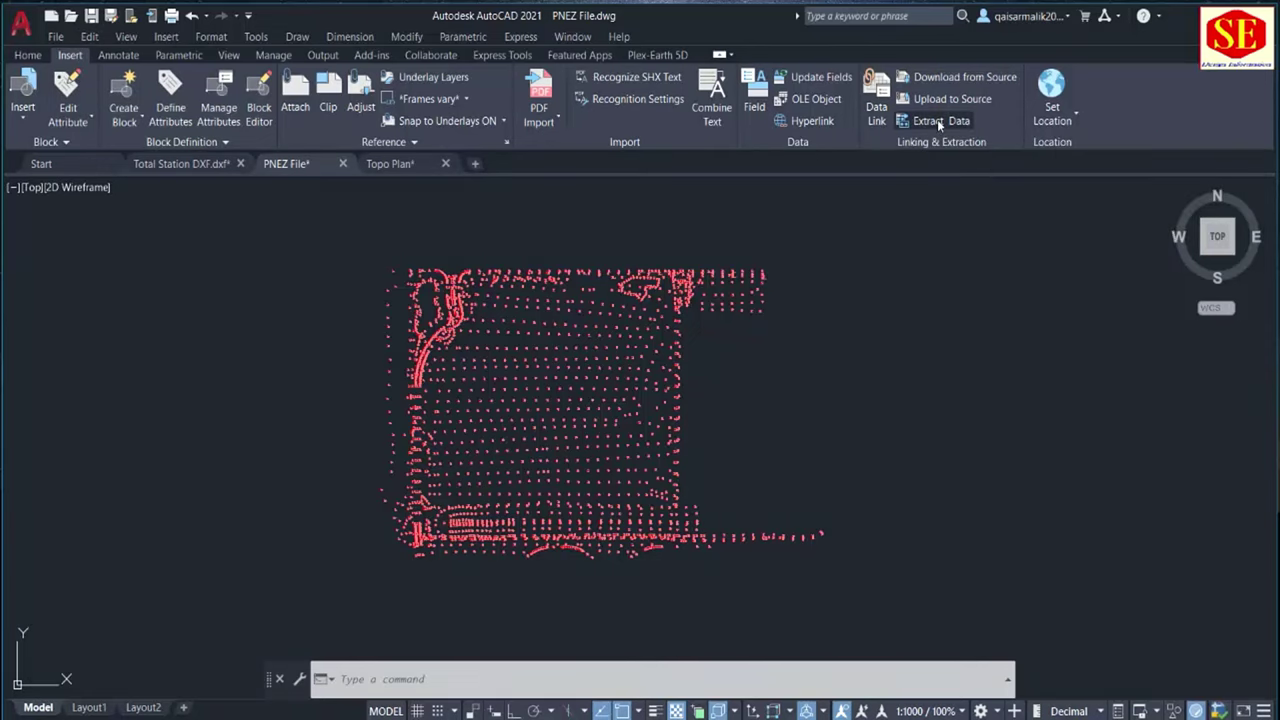
- Start a new data extraction saved as abc.dxe, using objects selected in the current drawing
{"action": "left_click", "coordinate": [937, 119]}
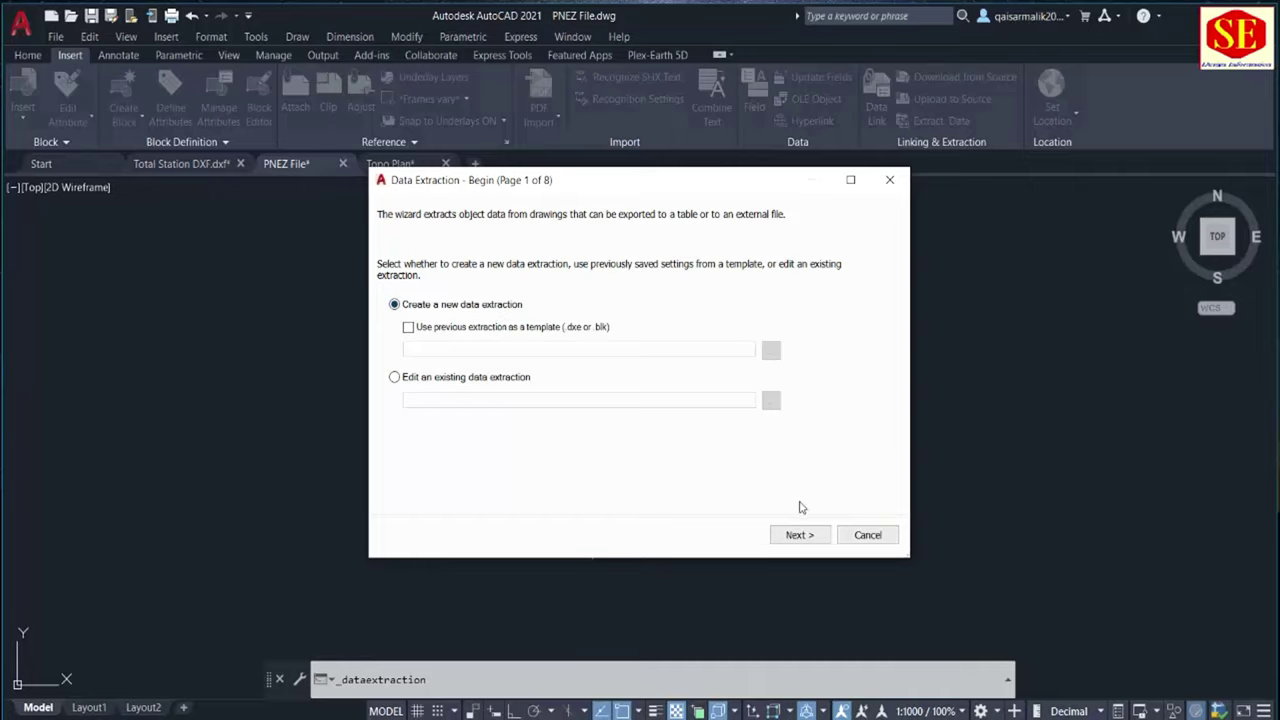
{"action": "left_click", "coordinate": [797, 537]}
{"action": "type", "text": "abc"}
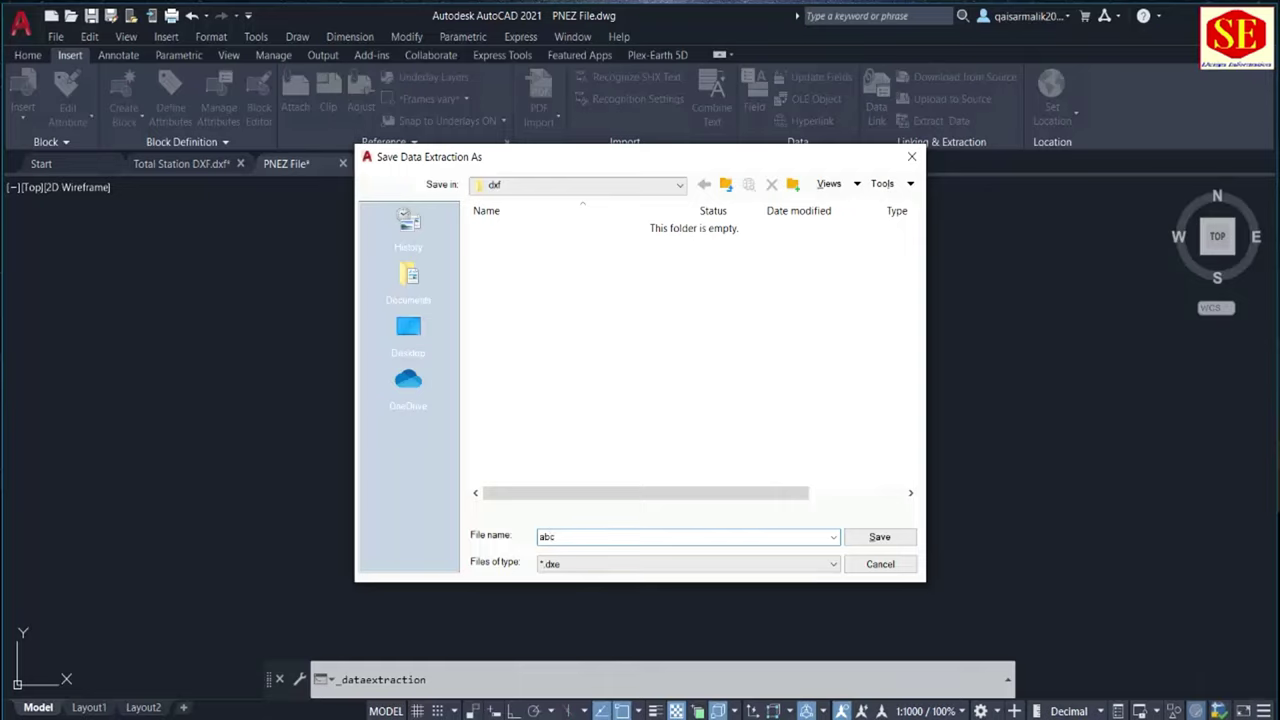
{"action": "left_click", "coordinate": [880, 538]}
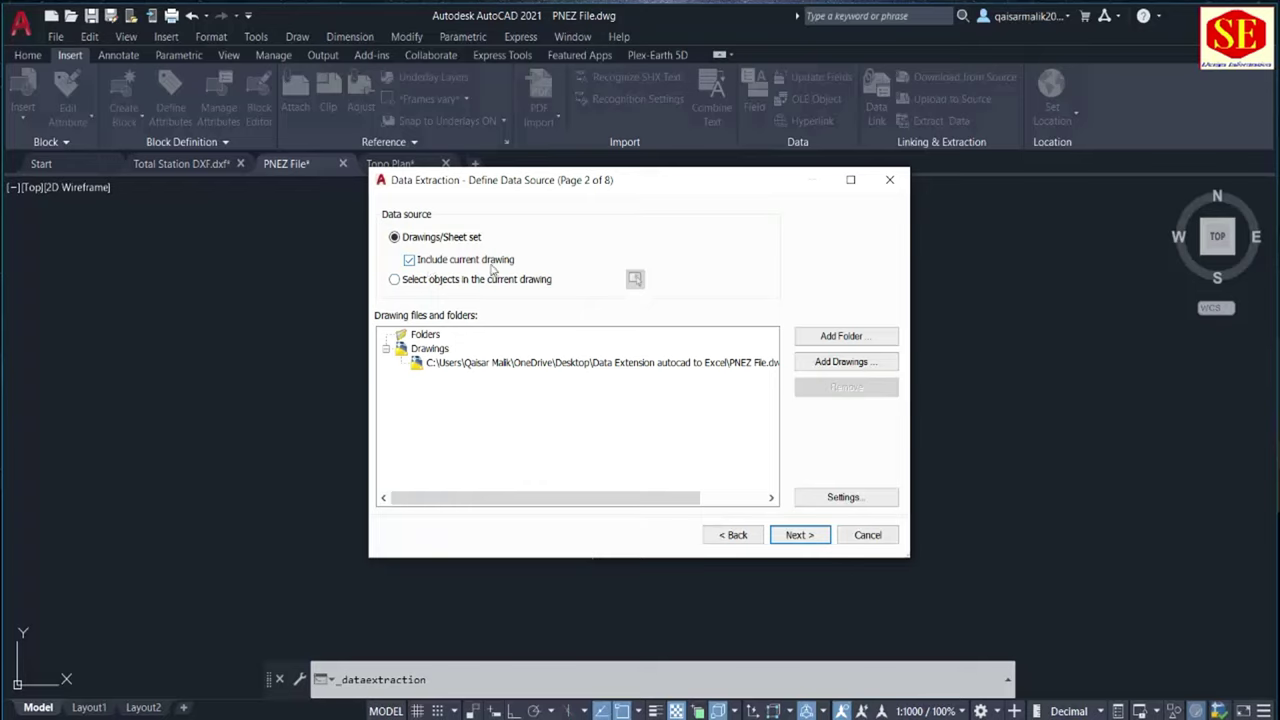
{"action": "left_click", "coordinate": [414, 282]}
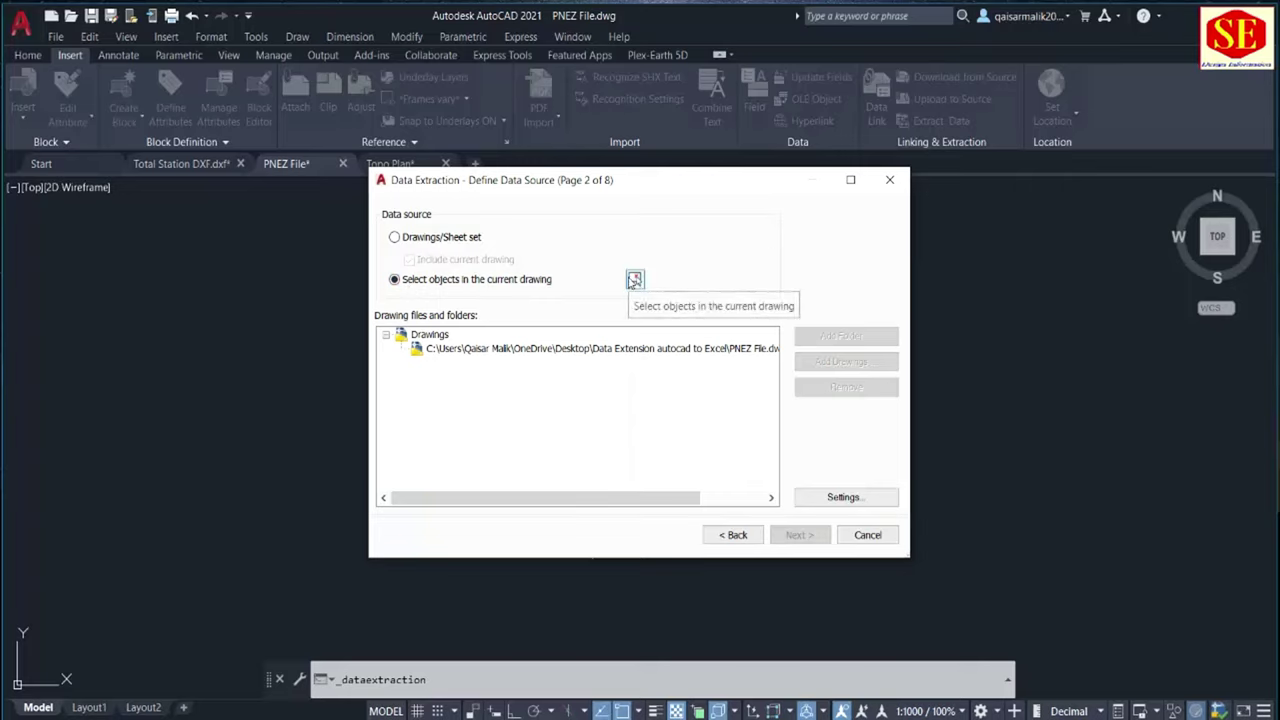
- Window-select the entire PNEZ point cloud, 9620 objects, and return to the wizard
{"action": "left_click", "coordinate": [634, 280]}
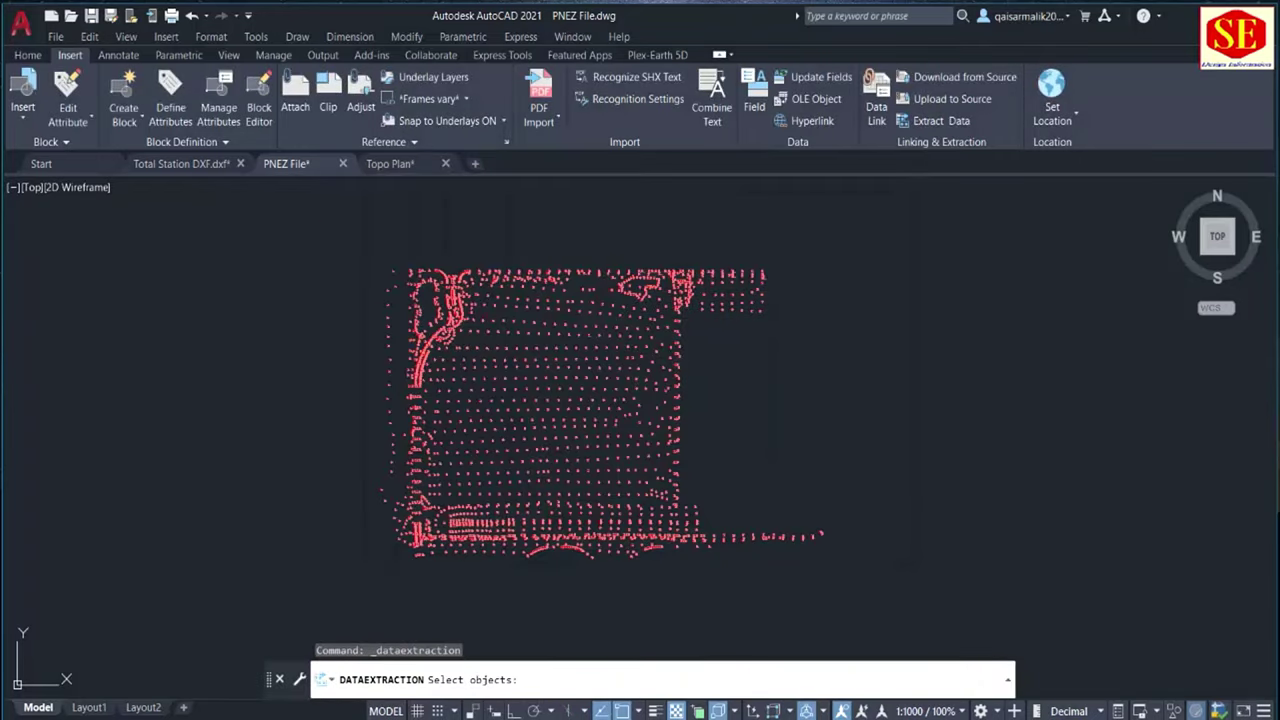
{"action": "left_click", "coordinate": [494, 310]}
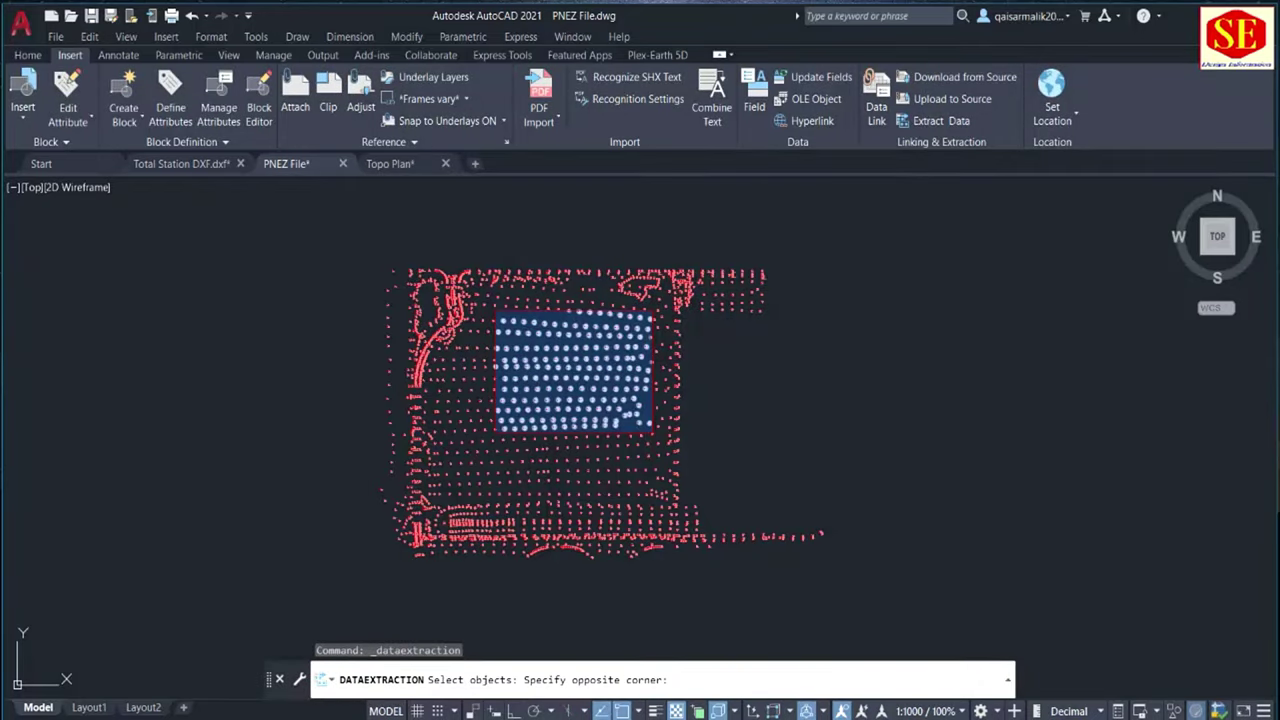
{"action": "left_click", "coordinate": [656, 432]}
{"action": "left_click", "coordinate": [357, 240]}
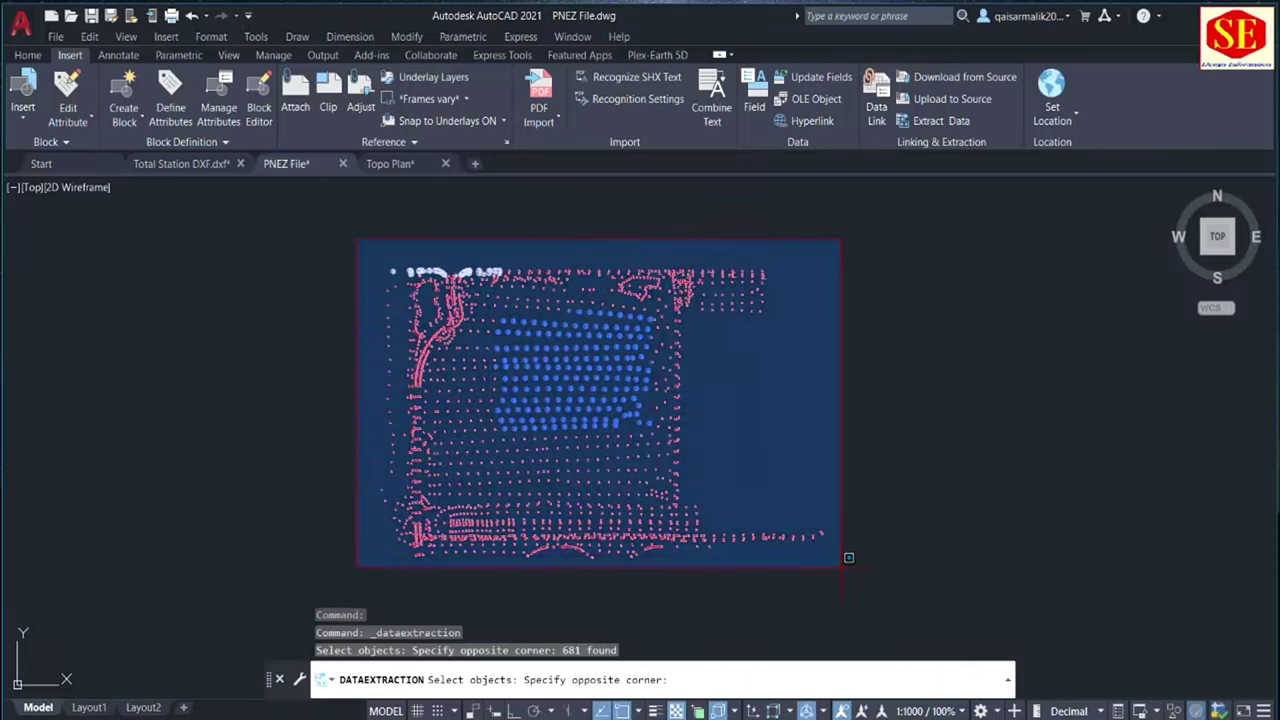
{"action": "left_click", "coordinate": [862, 598]}
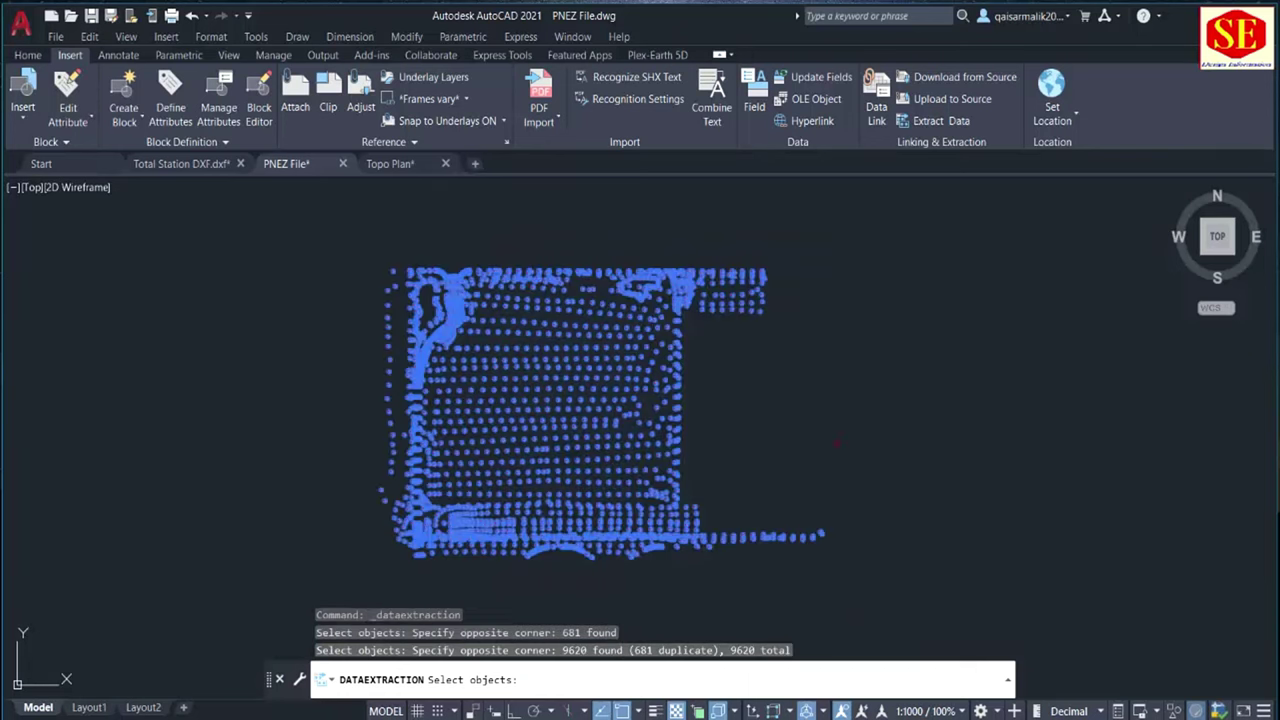
{"action": "key", "text": "Return"}
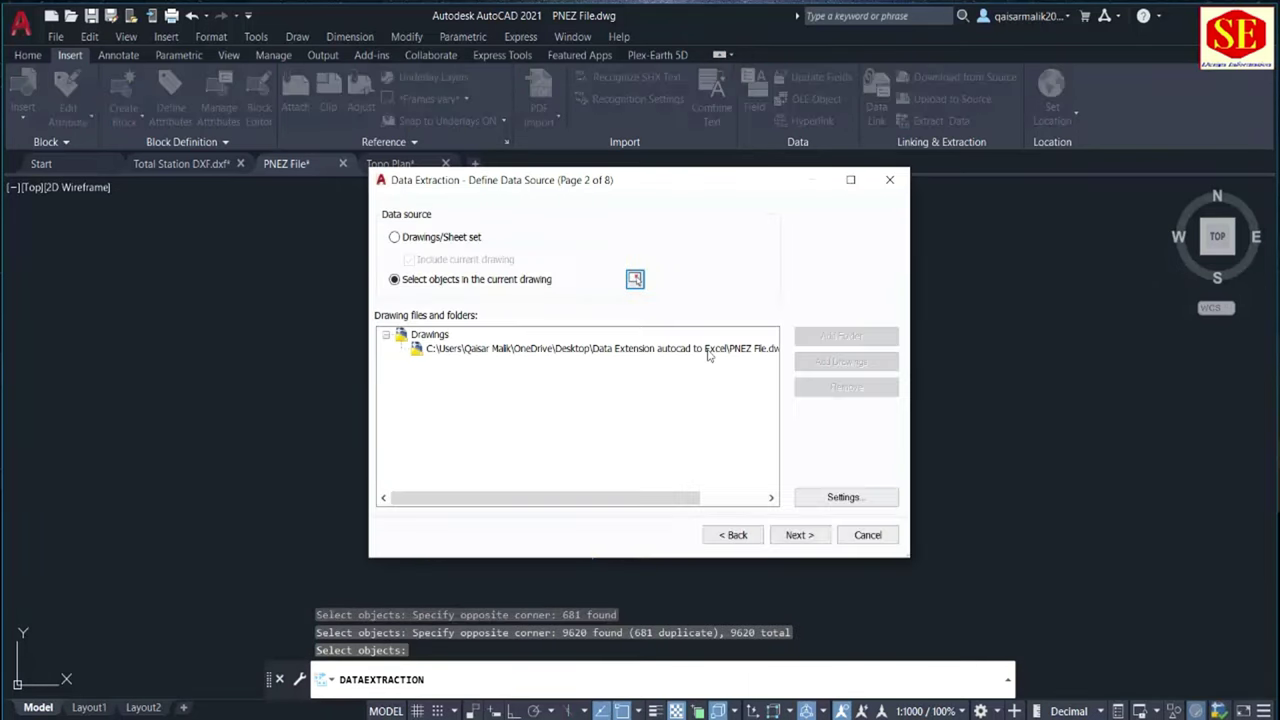
- Hide the 3D Visualization, Drawing and General property categories from the properties list
{"action": "left_click", "coordinate": [800, 535]}
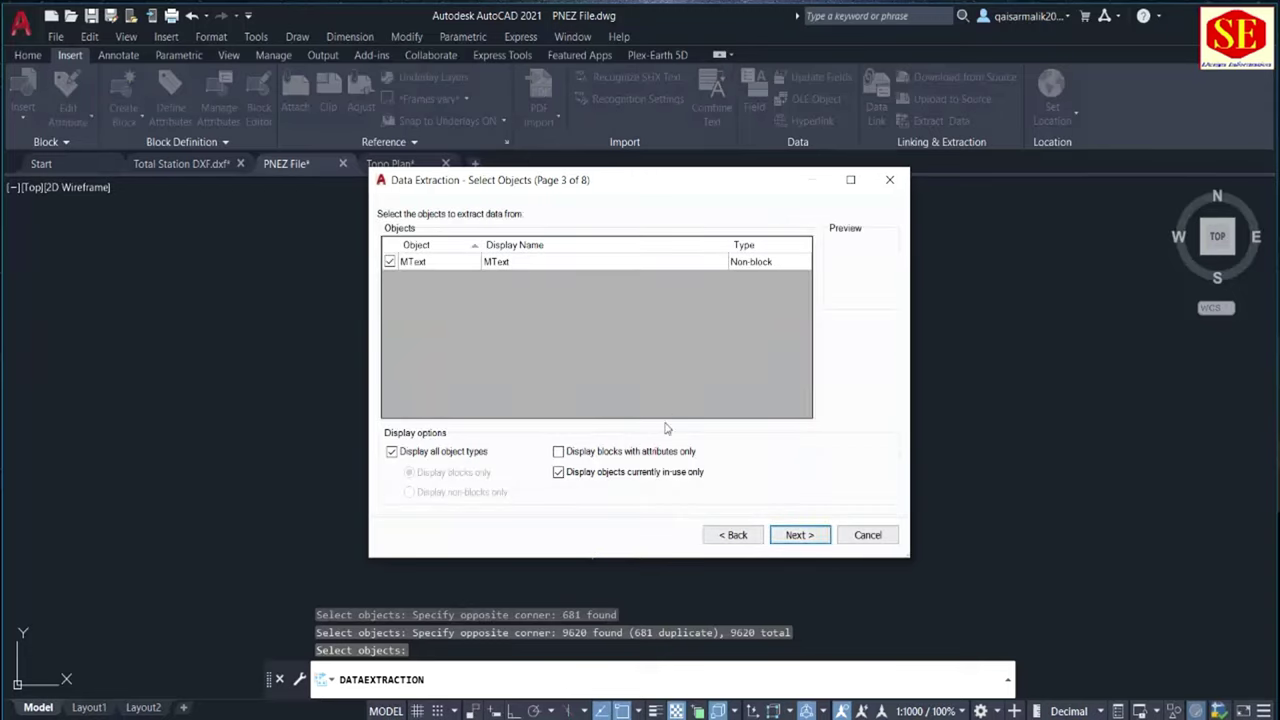
{"action": "left_click", "coordinate": [798, 535]}
{"action": "scroll", "coordinate": [470, 398], "scroll_direction": "down", "scroll_amount": 1}
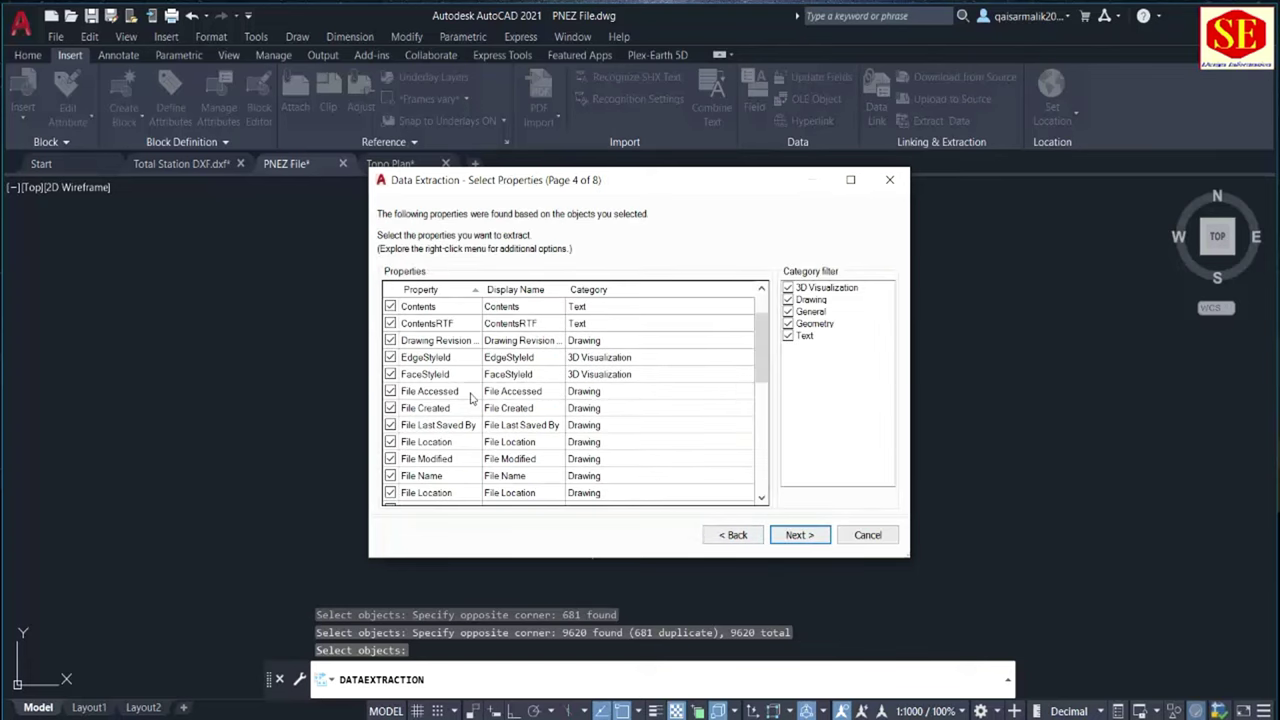
{"action": "scroll", "coordinate": [470, 398], "scroll_direction": "down", "scroll_amount": 2}
{"action": "scroll", "coordinate": [470, 398], "scroll_direction": "down", "scroll_amount": 4}
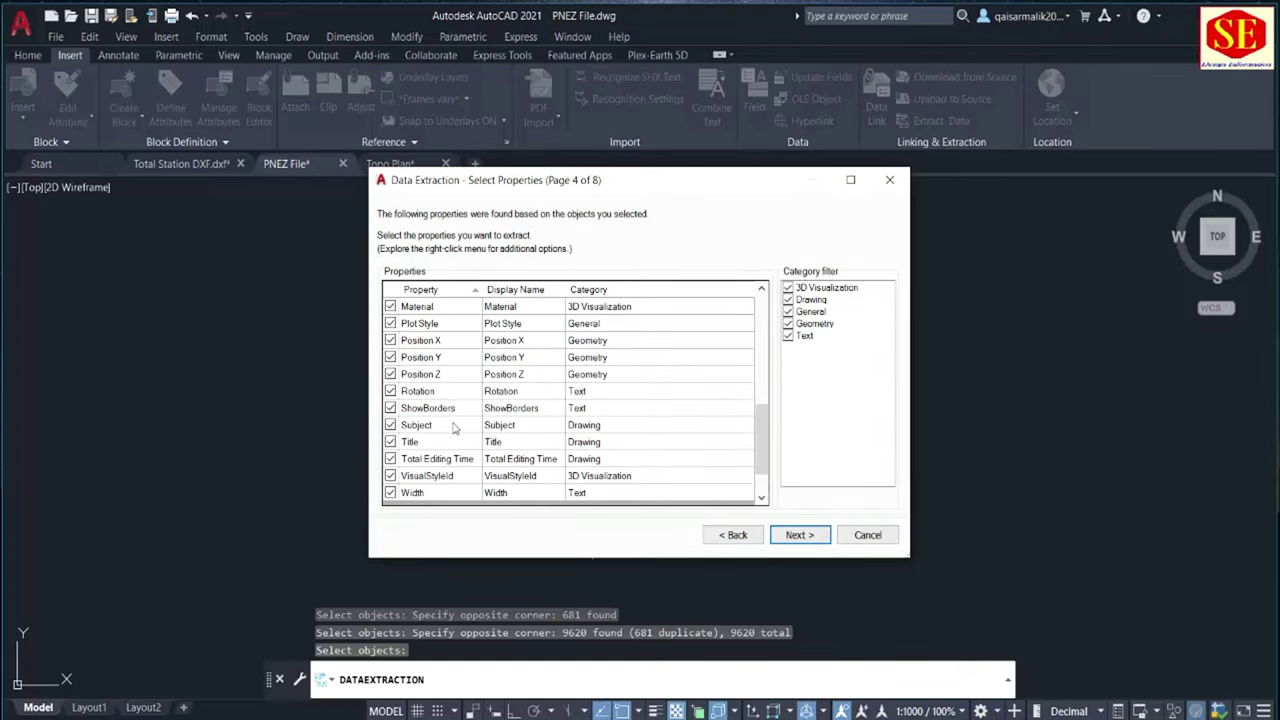
{"action": "scroll", "coordinate": [466, 400], "scroll_direction": "up", "scroll_amount": 4}
{"action": "scroll", "coordinate": [458, 380], "scroll_direction": "up", "scroll_amount": 3}
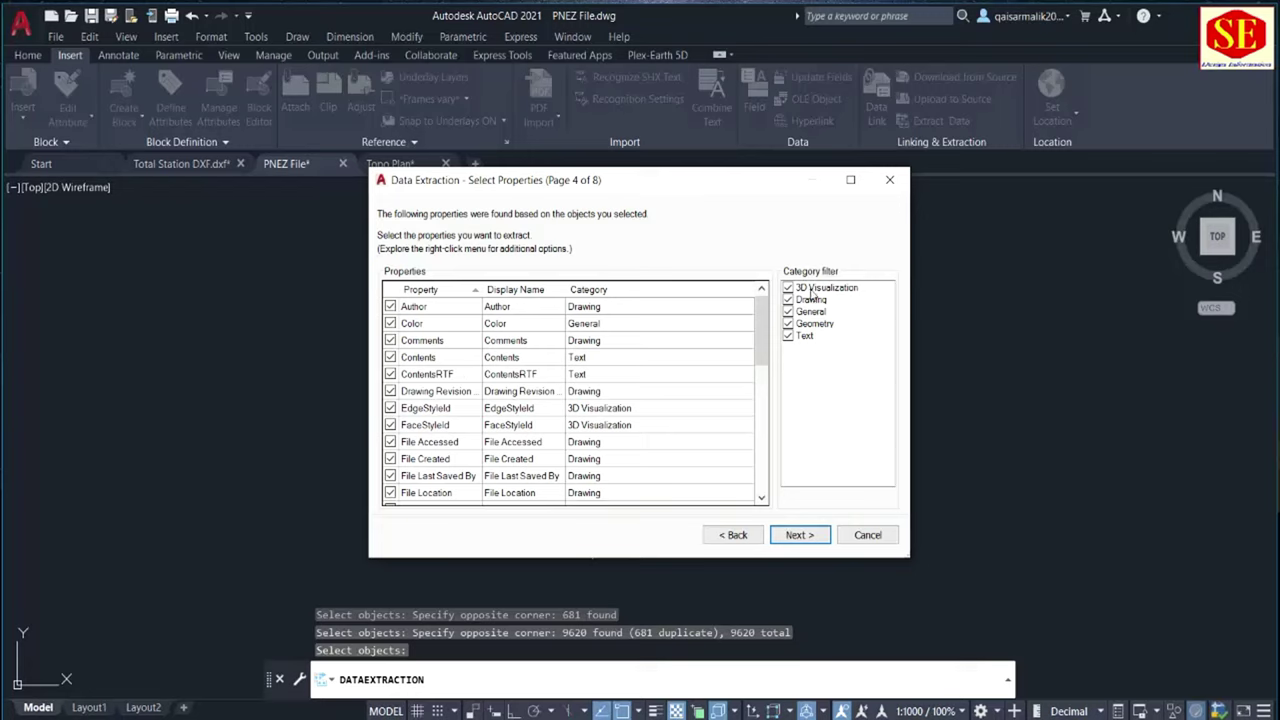
{"action": "left_click", "coordinate": [788, 288]}
{"action": "left_click", "coordinate": [811, 300]}
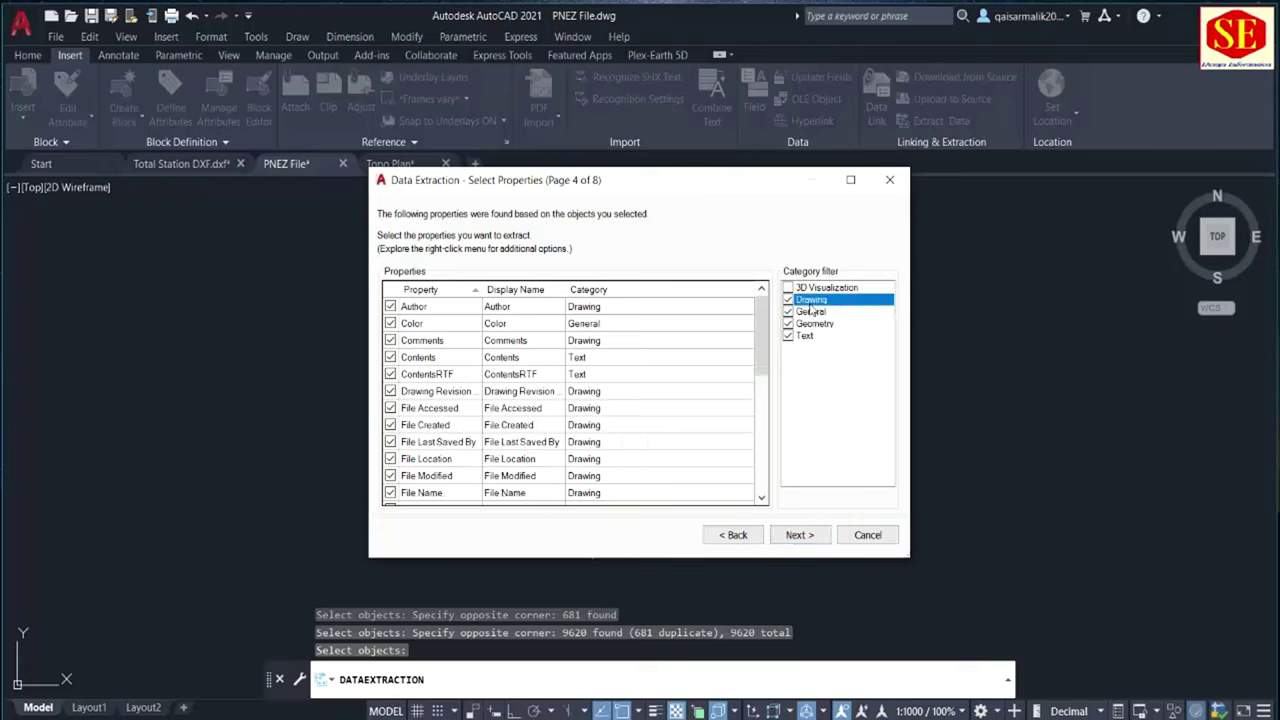
{"action": "left_click", "coordinate": [811, 303]}
{"action": "double_click", "coordinate": [811, 311]}
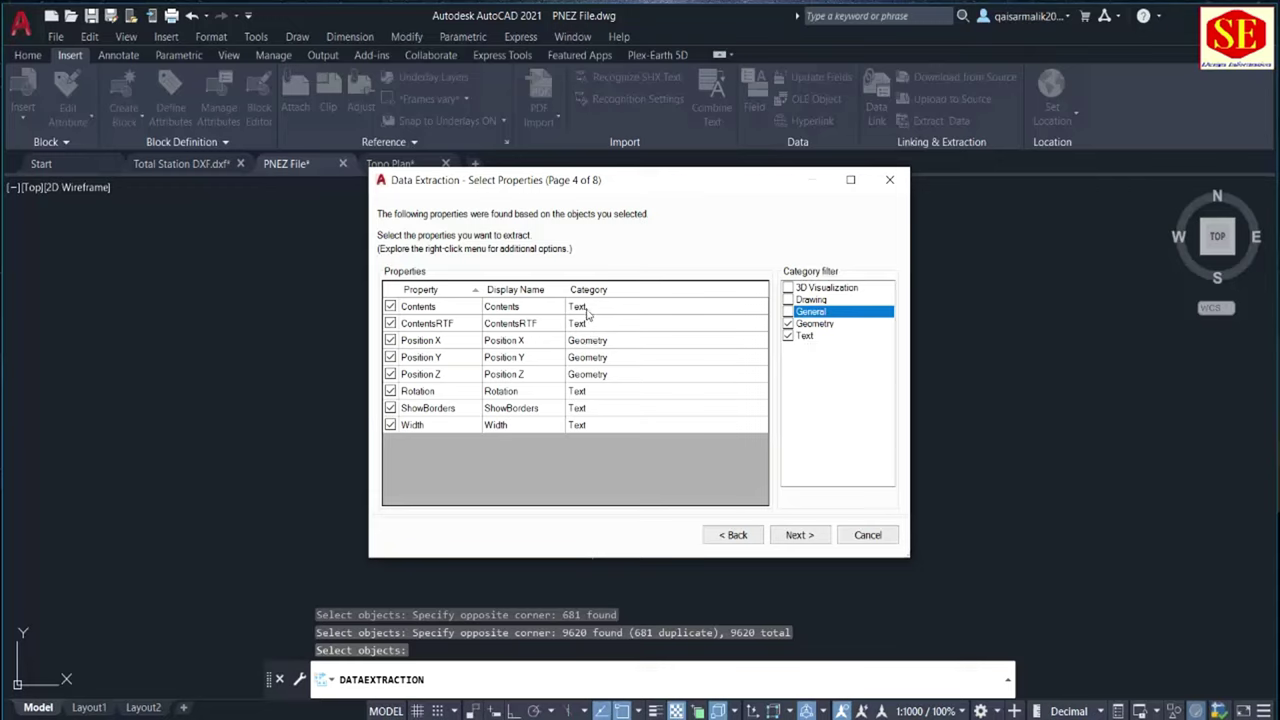
- Exclude ContentsRTF, Rotation, ShowBorders and Width, keeping Contents and Position X, Y, Z
{"action": "left_click", "coordinate": [391, 324]}
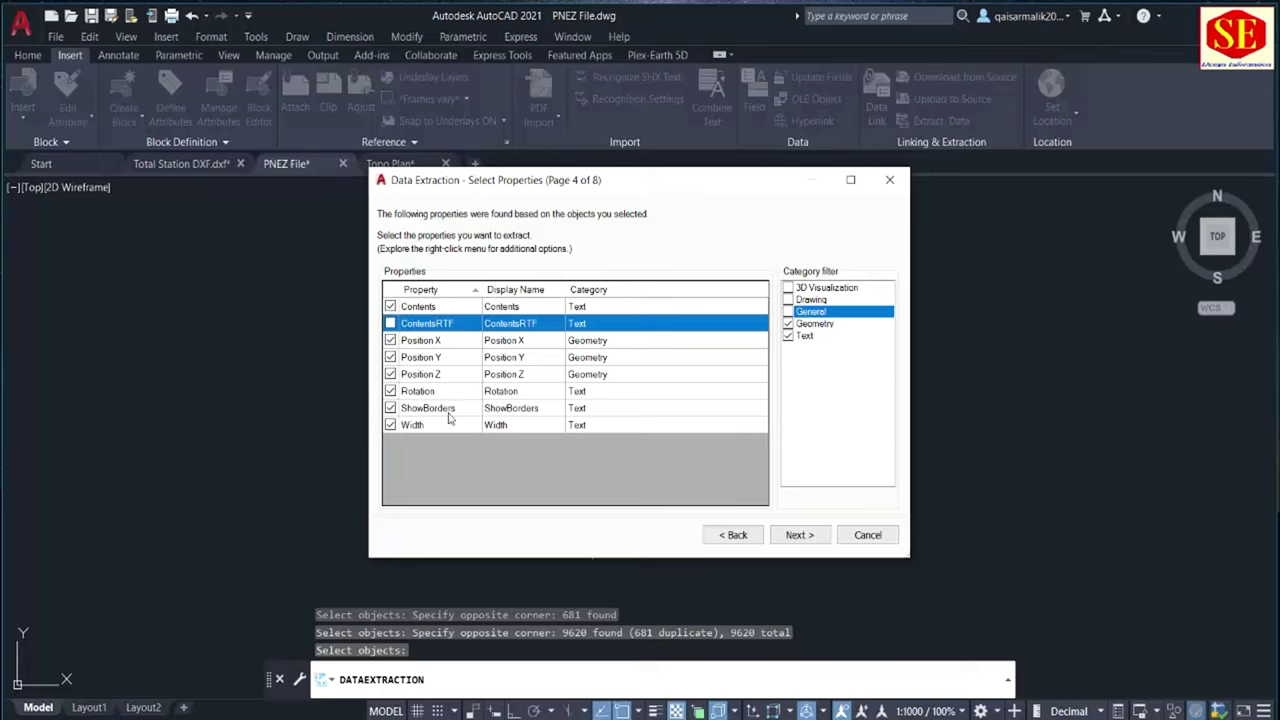
{"action": "left_click", "coordinate": [390, 391]}
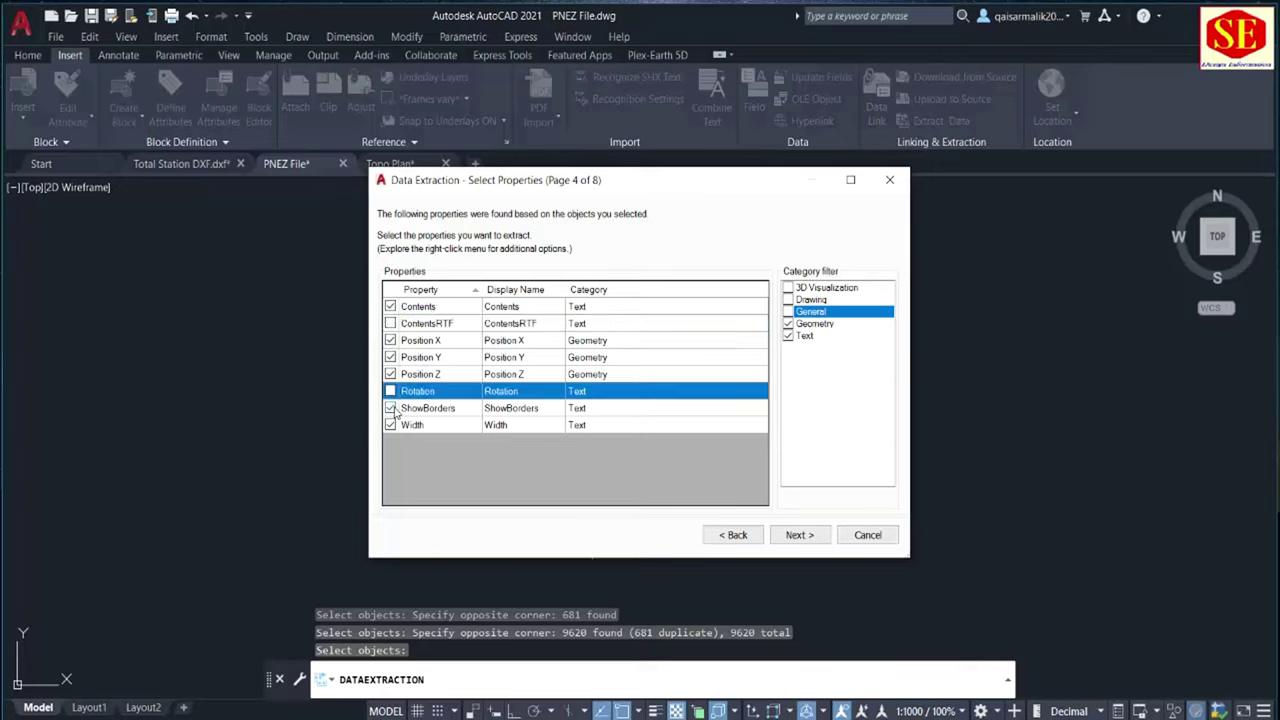
{"action": "left_click", "coordinate": [390, 408]}
{"action": "left_click", "coordinate": [390, 425]}
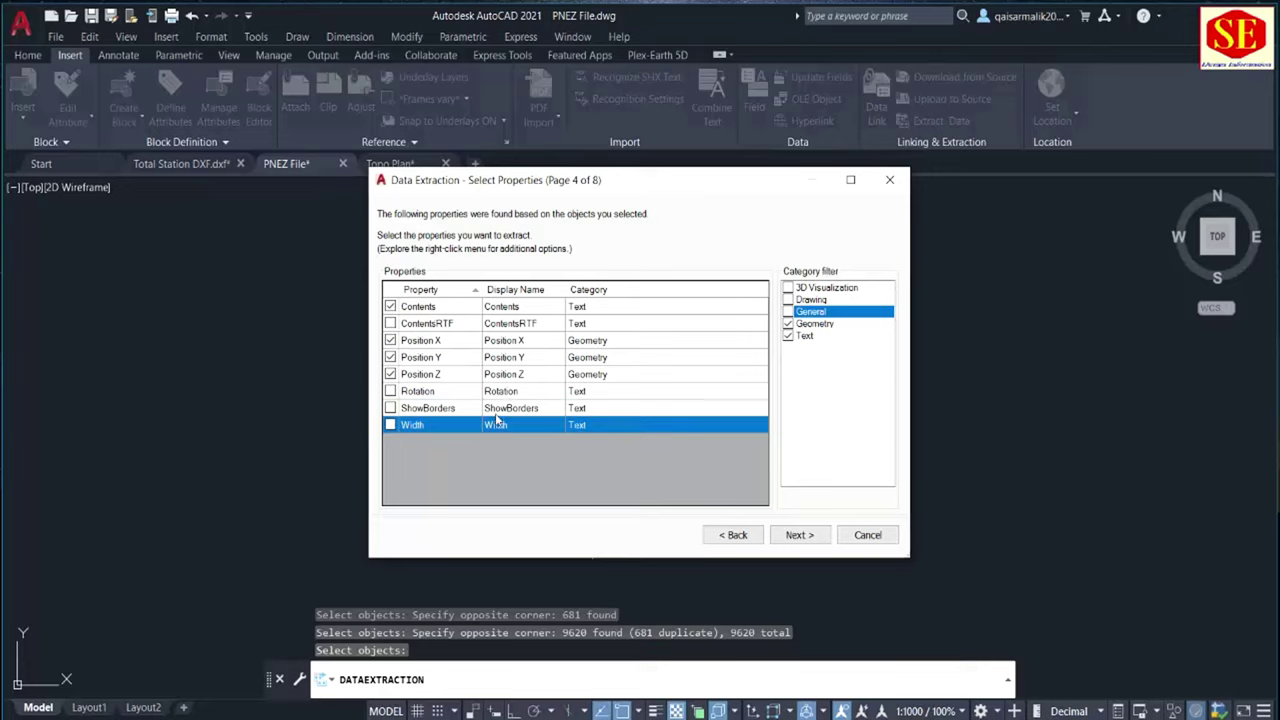
{"action": "left_click", "coordinate": [814, 538]}
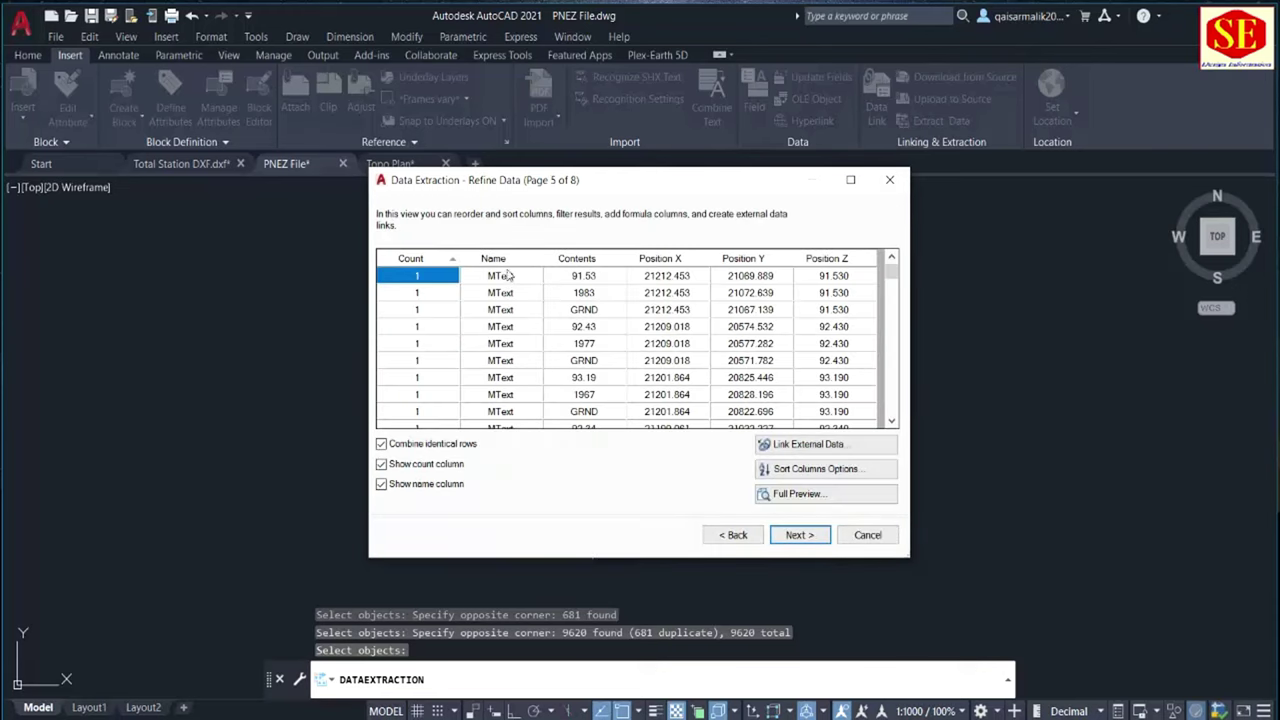
- Turn off the Name and Count columns in Refine Data and advance to the output page
{"action": "scroll", "coordinate": [595, 340], "scroll_direction": "down", "scroll_amount": 1}
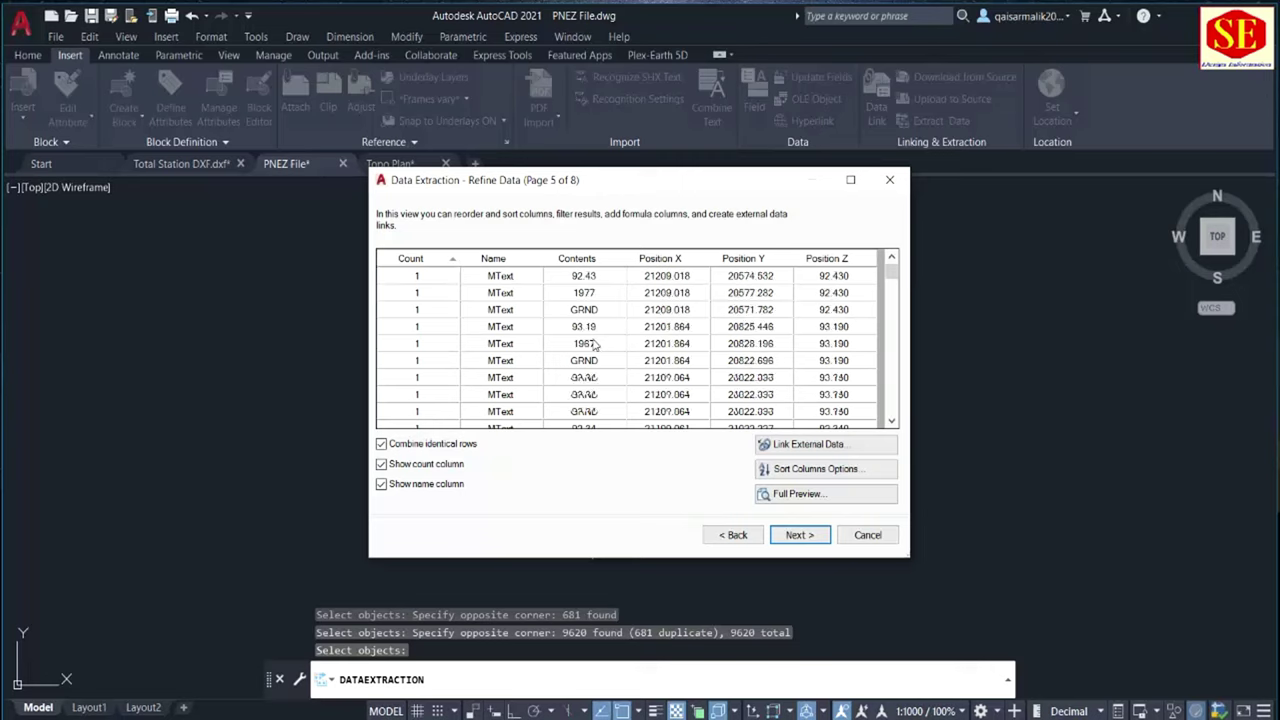
{"action": "scroll", "coordinate": [595, 344], "scroll_direction": "down", "scroll_amount": 2}
{"action": "scroll", "coordinate": [595, 344], "scroll_direction": "down", "scroll_amount": 2}
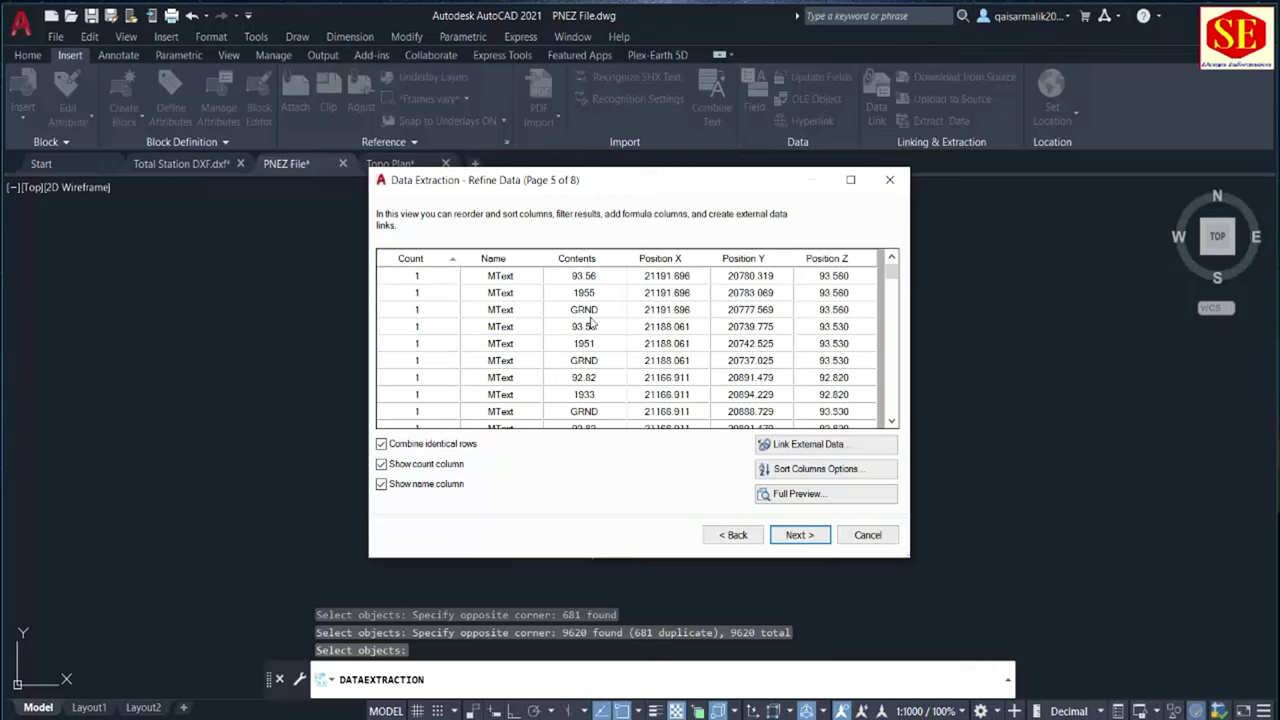
{"action": "scroll", "coordinate": [595, 343], "scroll_direction": "down", "scroll_amount": 2}
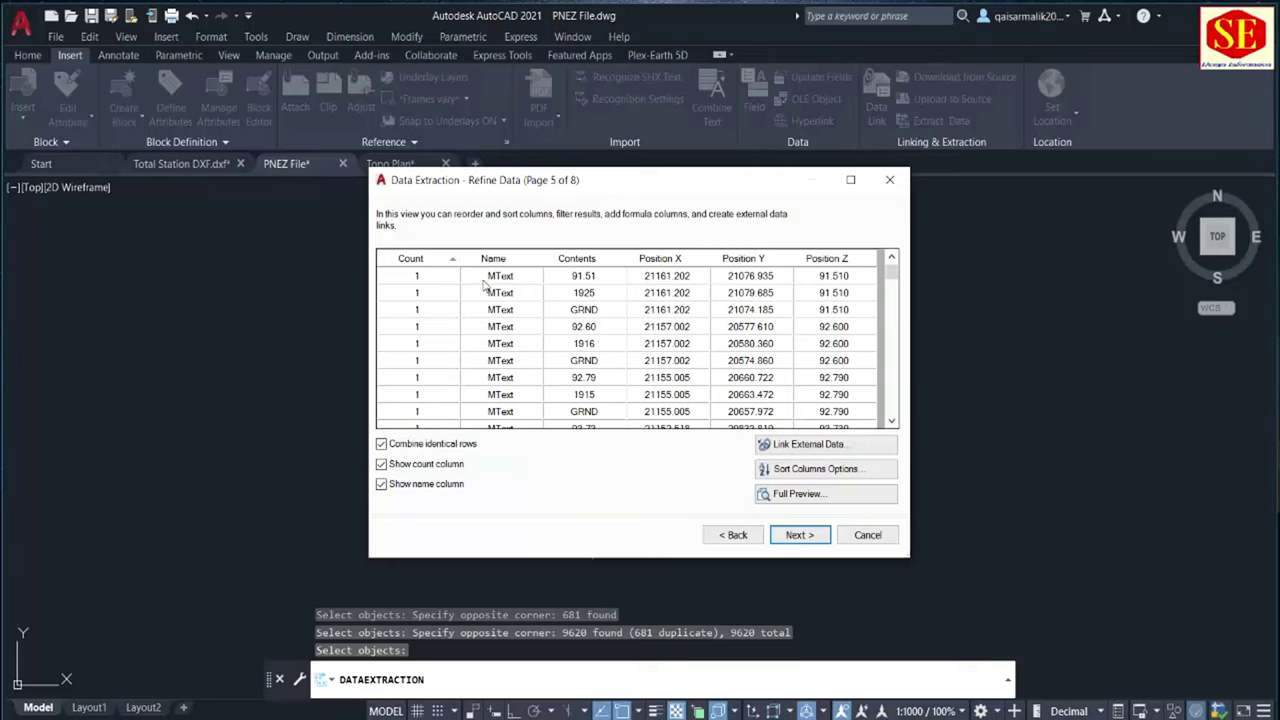
{"action": "left_click", "coordinate": [397, 487]}
{"action": "left_click", "coordinate": [383, 465]}
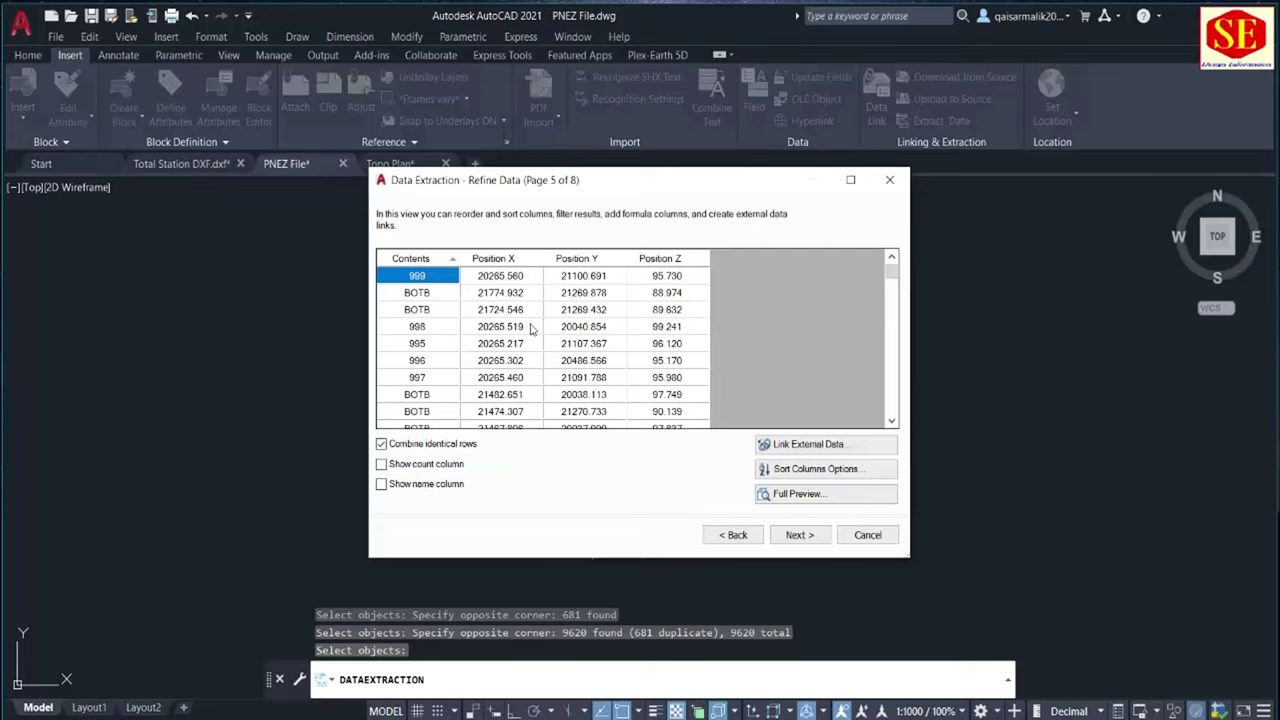
{"action": "left_click", "coordinate": [802, 536]}
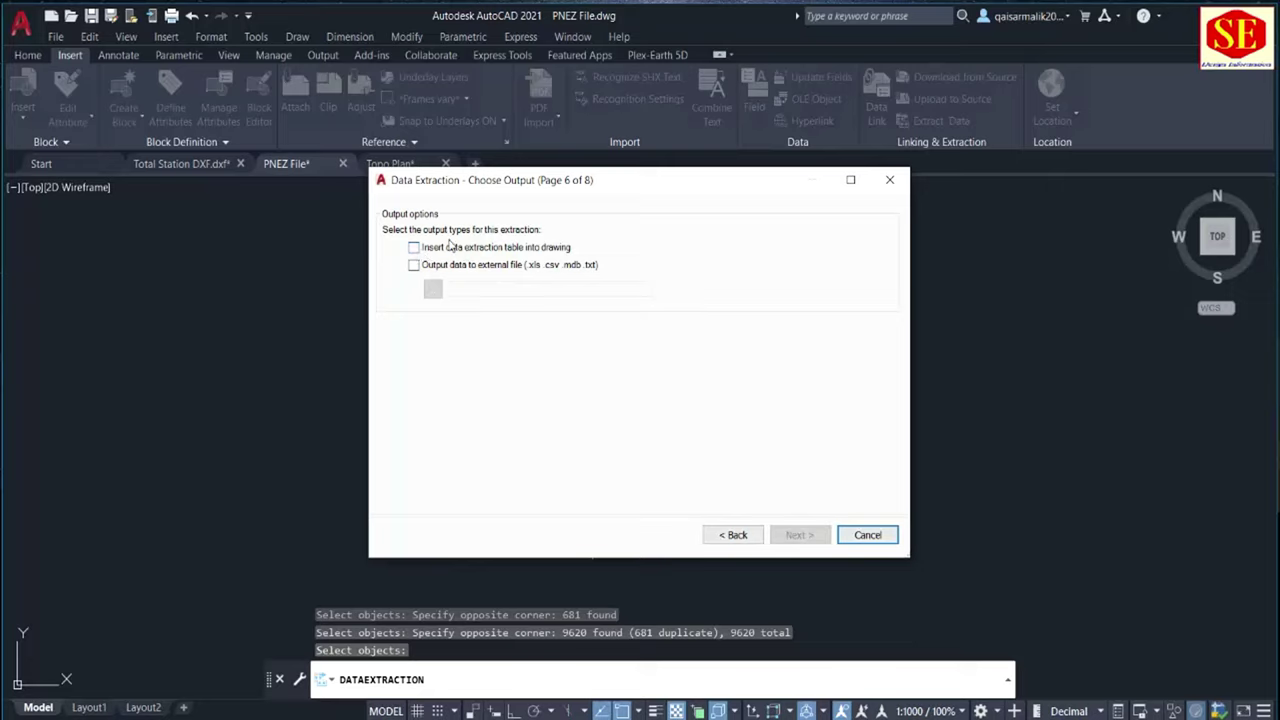
- Output the data to an .xls file in Desktop > Data Extension autocad to Excel
{"action": "left_click", "coordinate": [450, 246]}
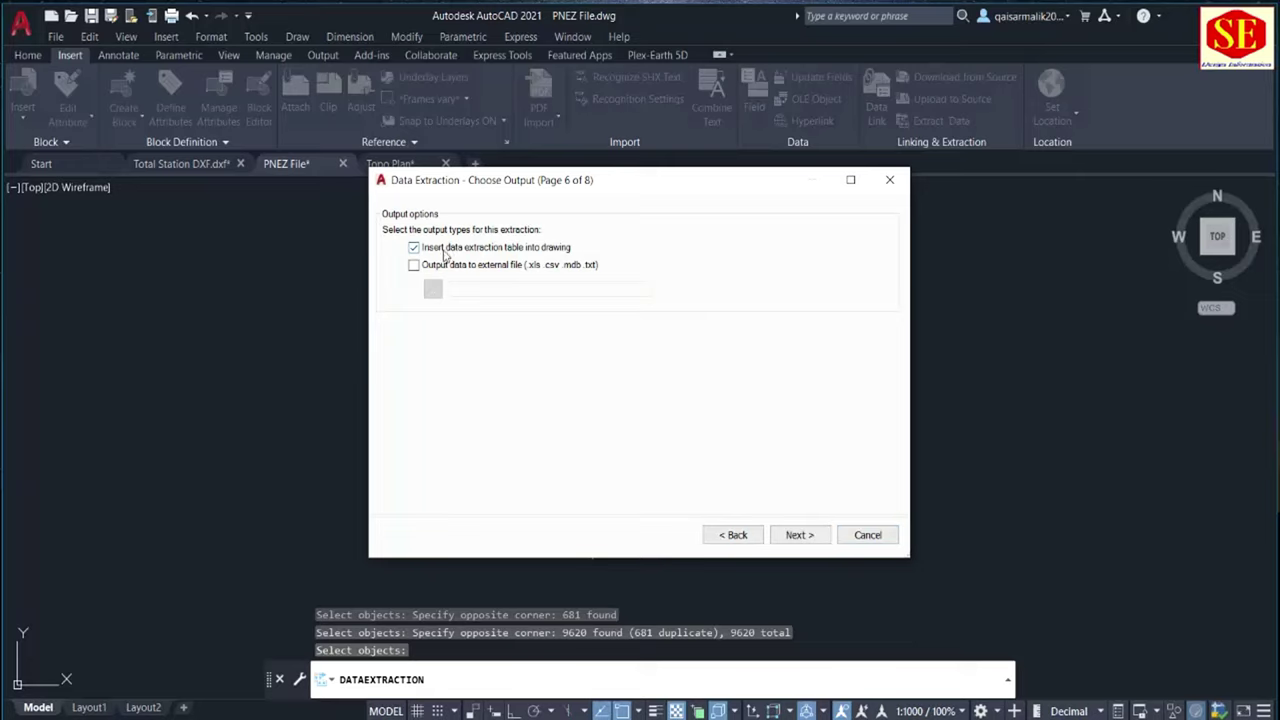
{"action": "left_click", "coordinate": [413, 266]}
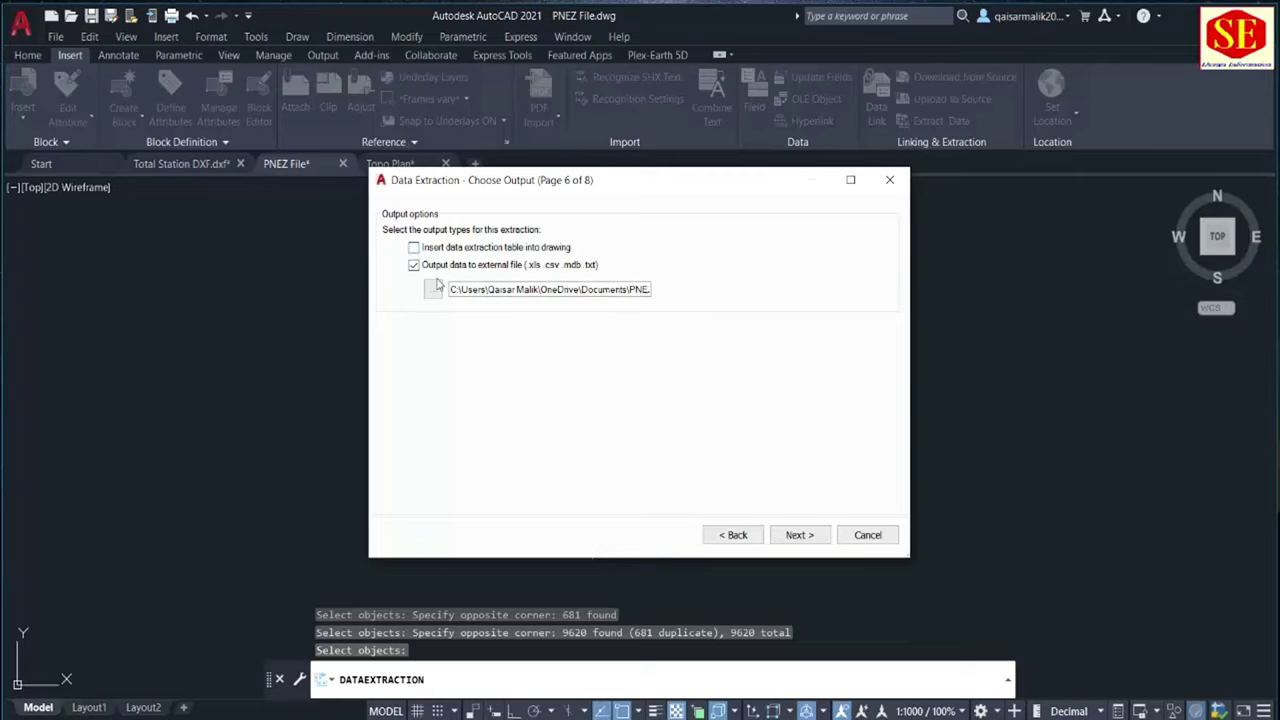
{"action": "left_click", "coordinate": [435, 291]}
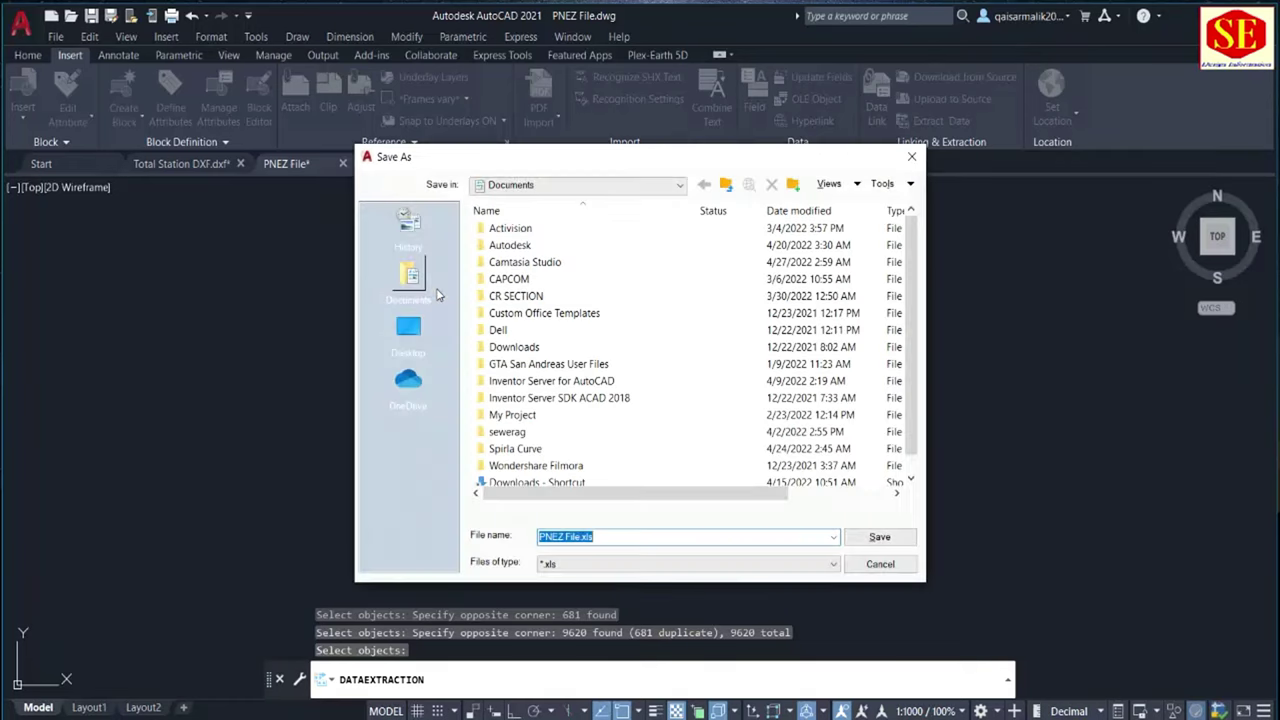
{"action": "left_click", "coordinate": [408, 330]}
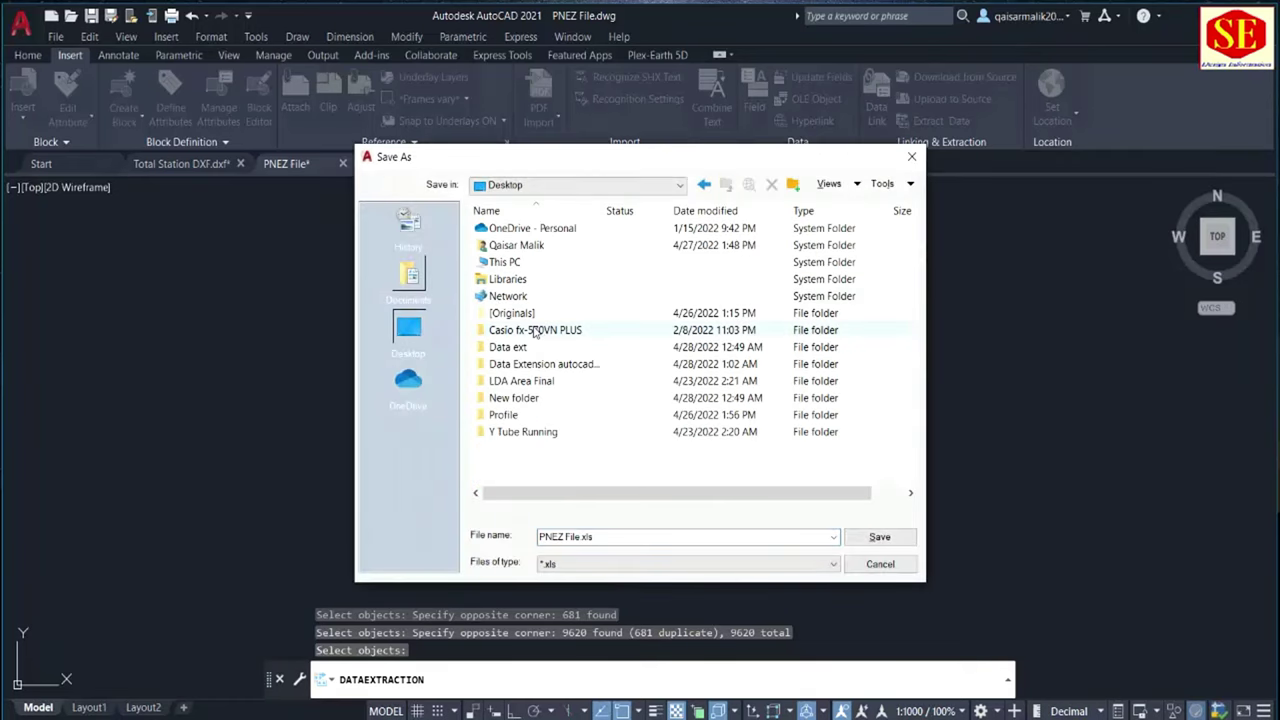
{"action": "double_click", "coordinate": [532, 366]}
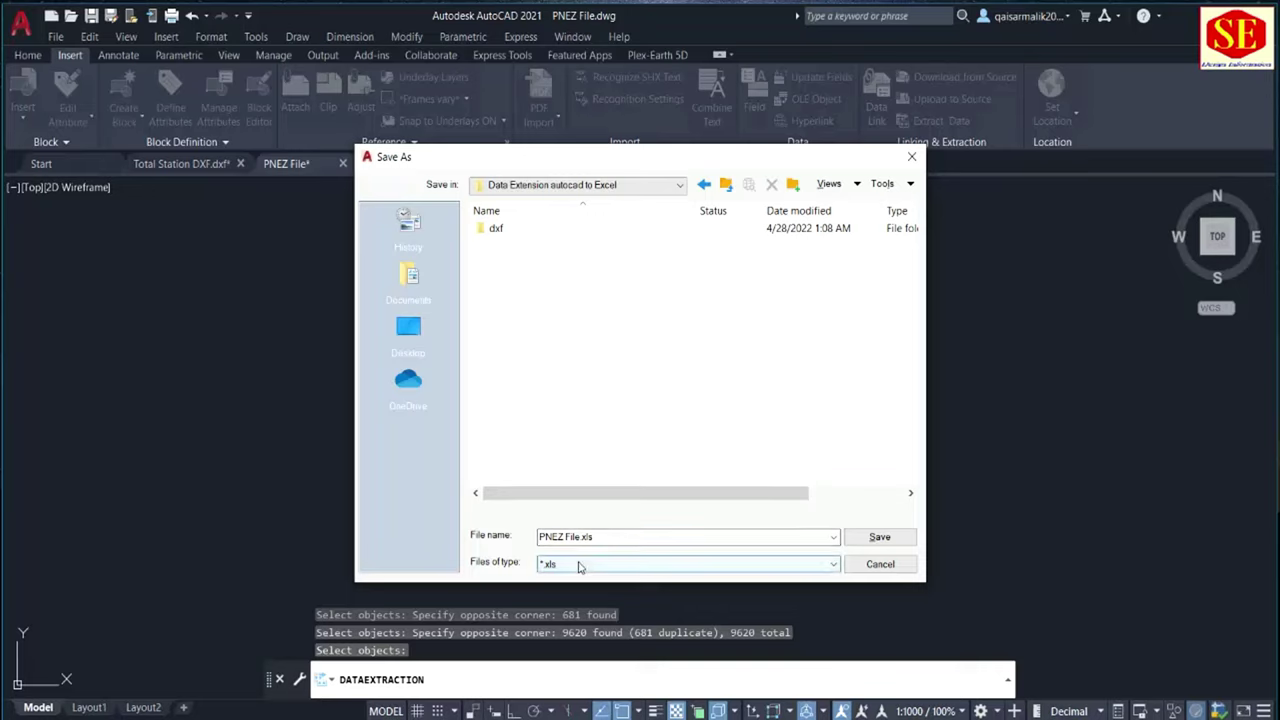
{"action": "left_click", "coordinate": [578, 564]}
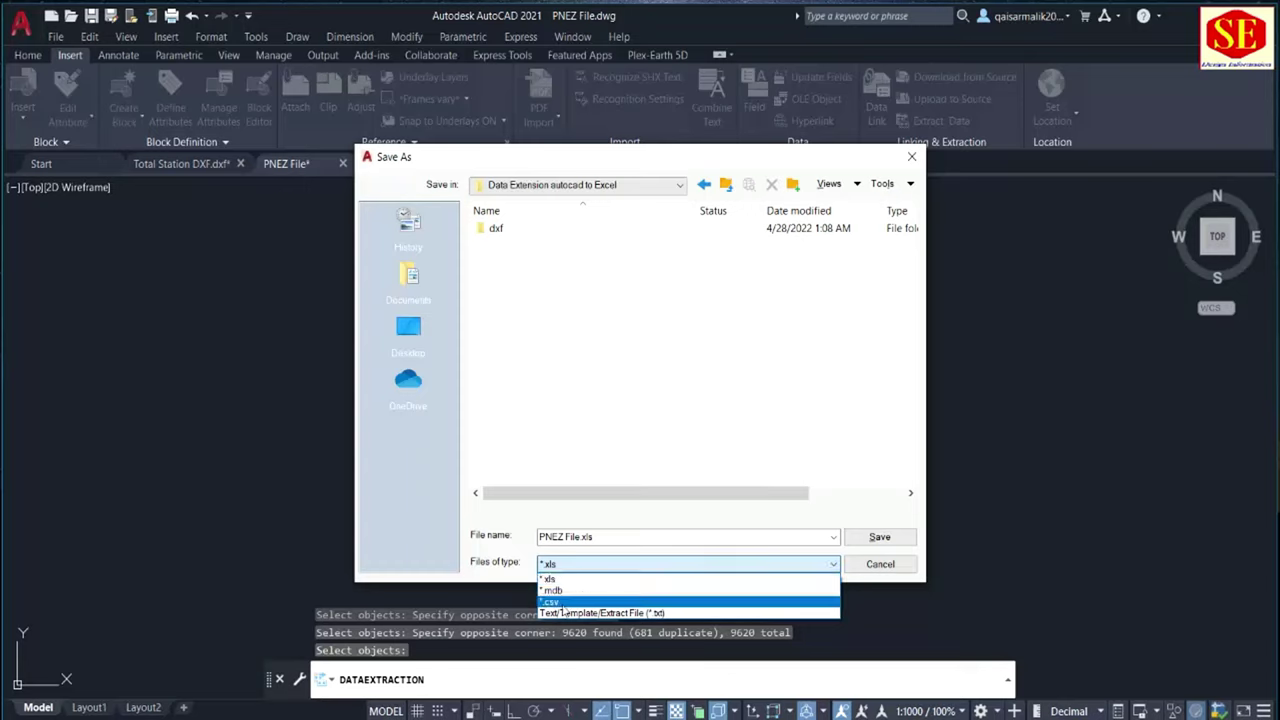
{"action": "left_click", "coordinate": [549, 580]}
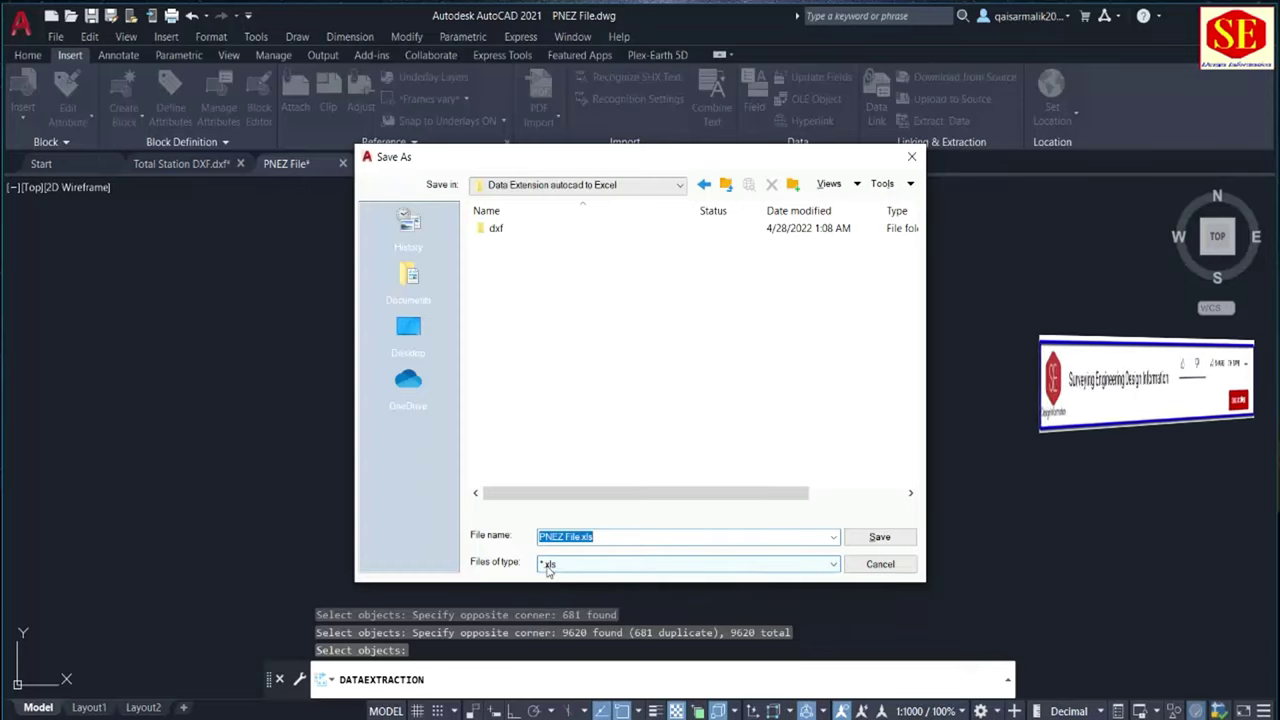
{"action": "left_click", "coordinate": [875, 537]}
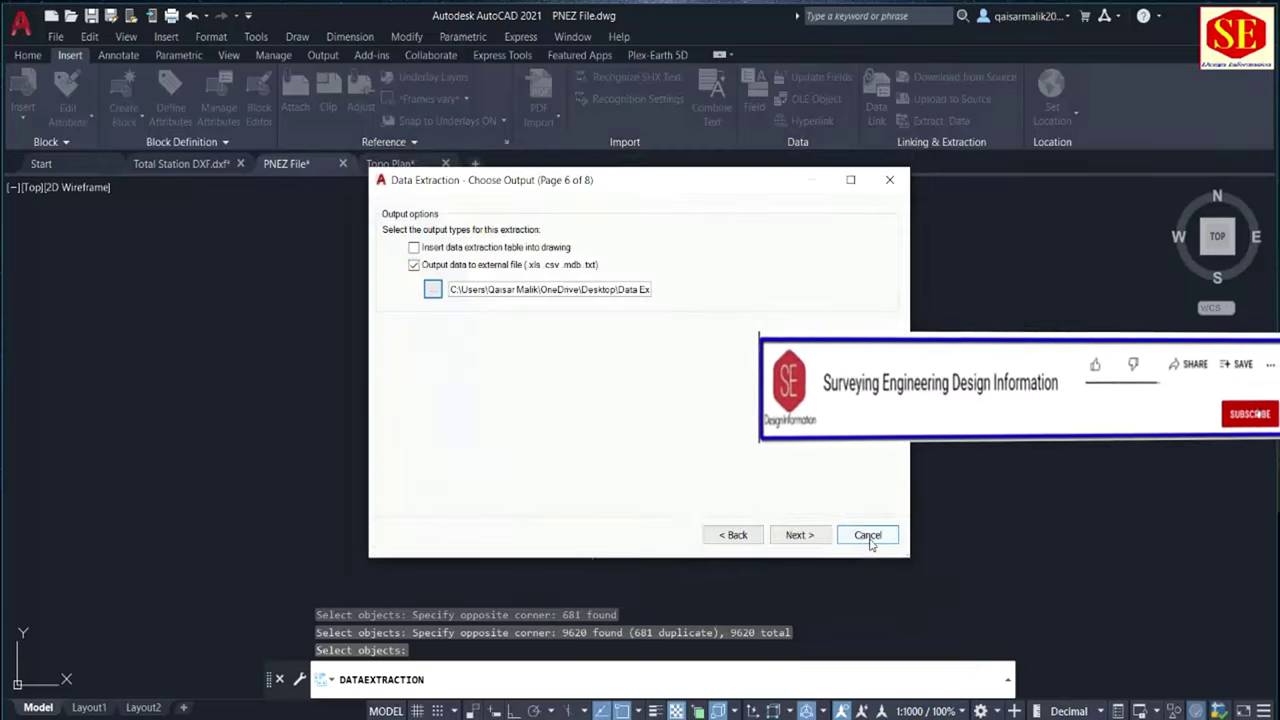
{"action": "left_click", "coordinate": [800, 535]}
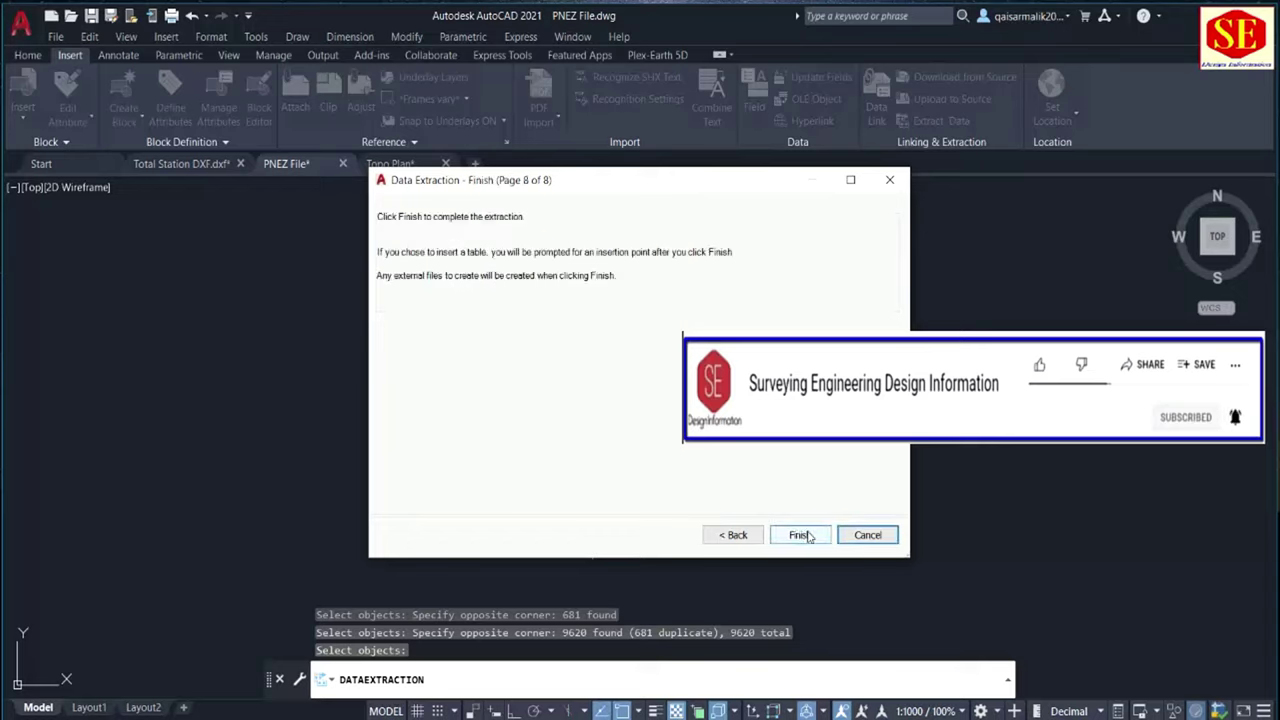
- Go back and switch the output file type to csv
{"action": "left_click", "coordinate": [733, 535]}
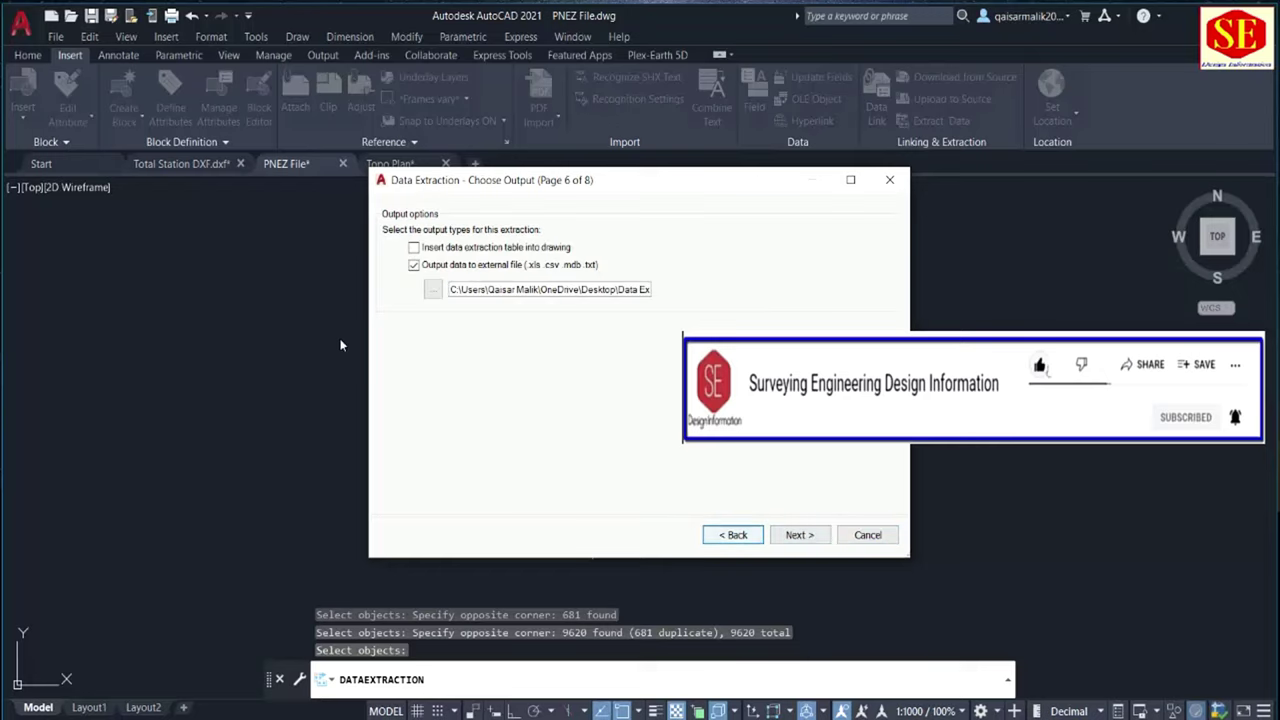
{"action": "left_click", "coordinate": [431, 290]}
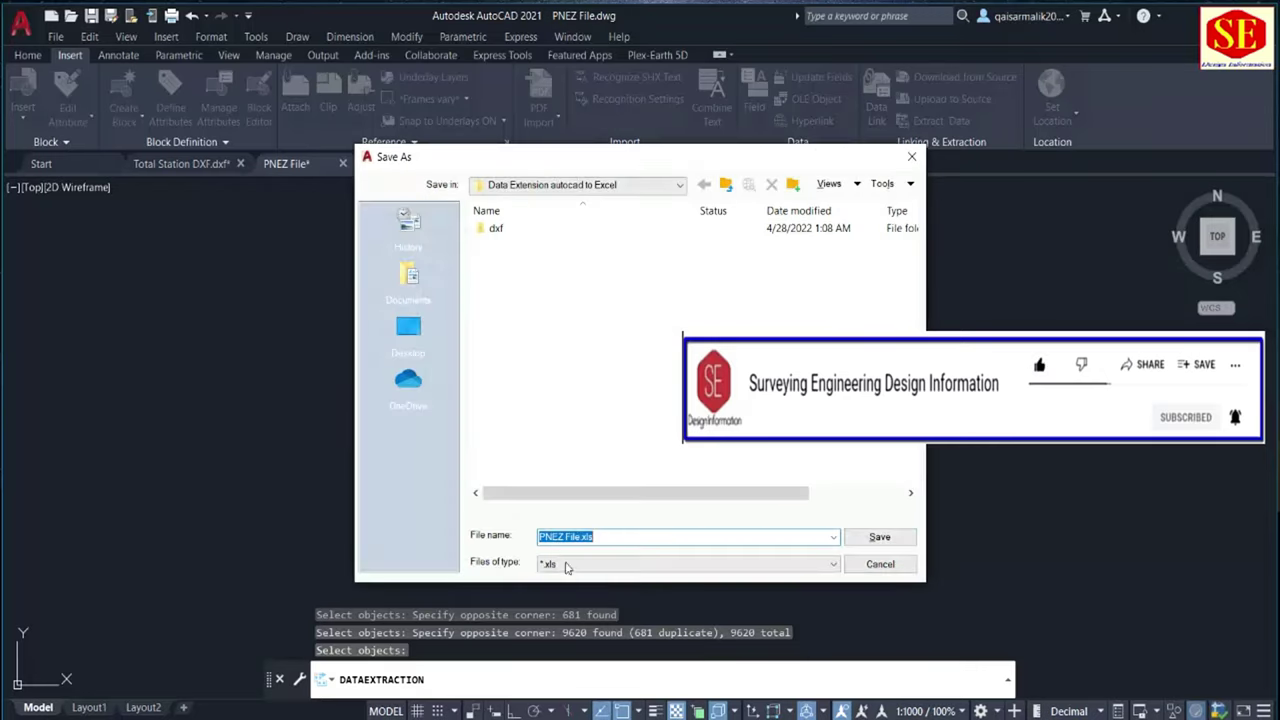
{"action": "left_click", "coordinate": [557, 564]}
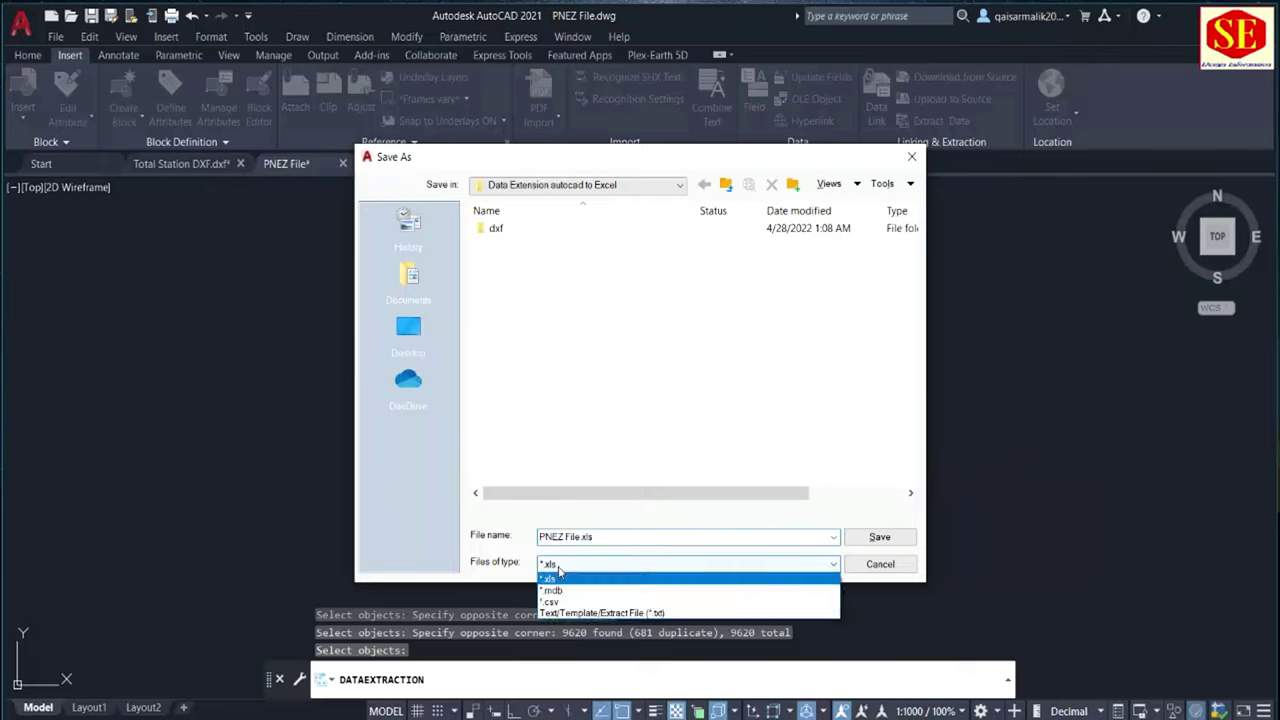
{"action": "left_click", "coordinate": [553, 601]}
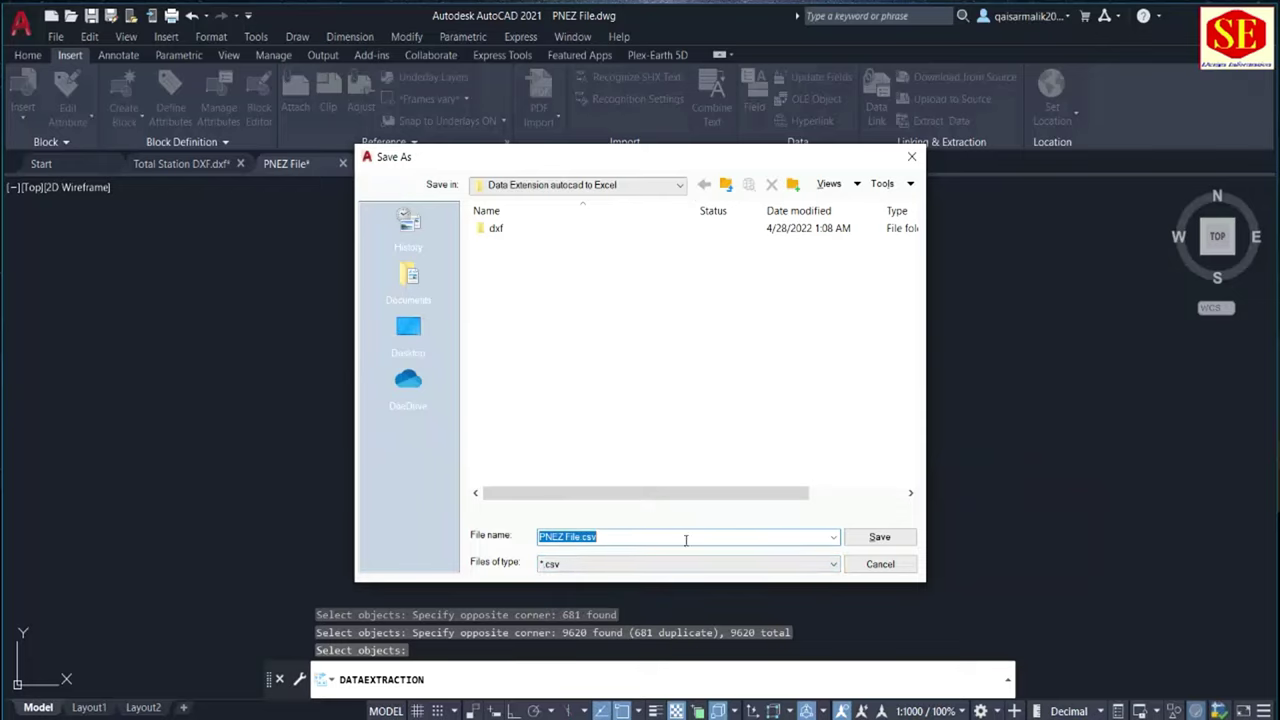
{"action": "left_click", "coordinate": [868, 543]}
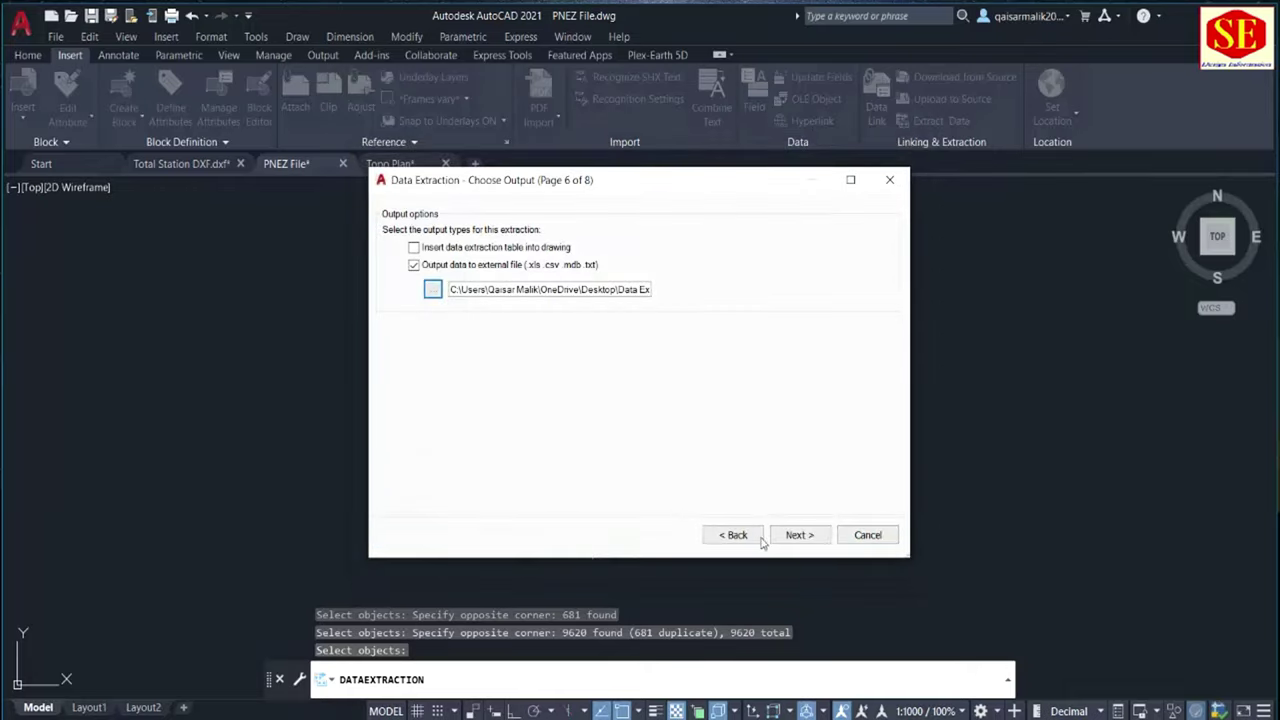
{"action": "left_click", "coordinate": [790, 536]}
- Go back again and switch the output file type to txt
{"action": "left_click", "coordinate": [727, 540]}
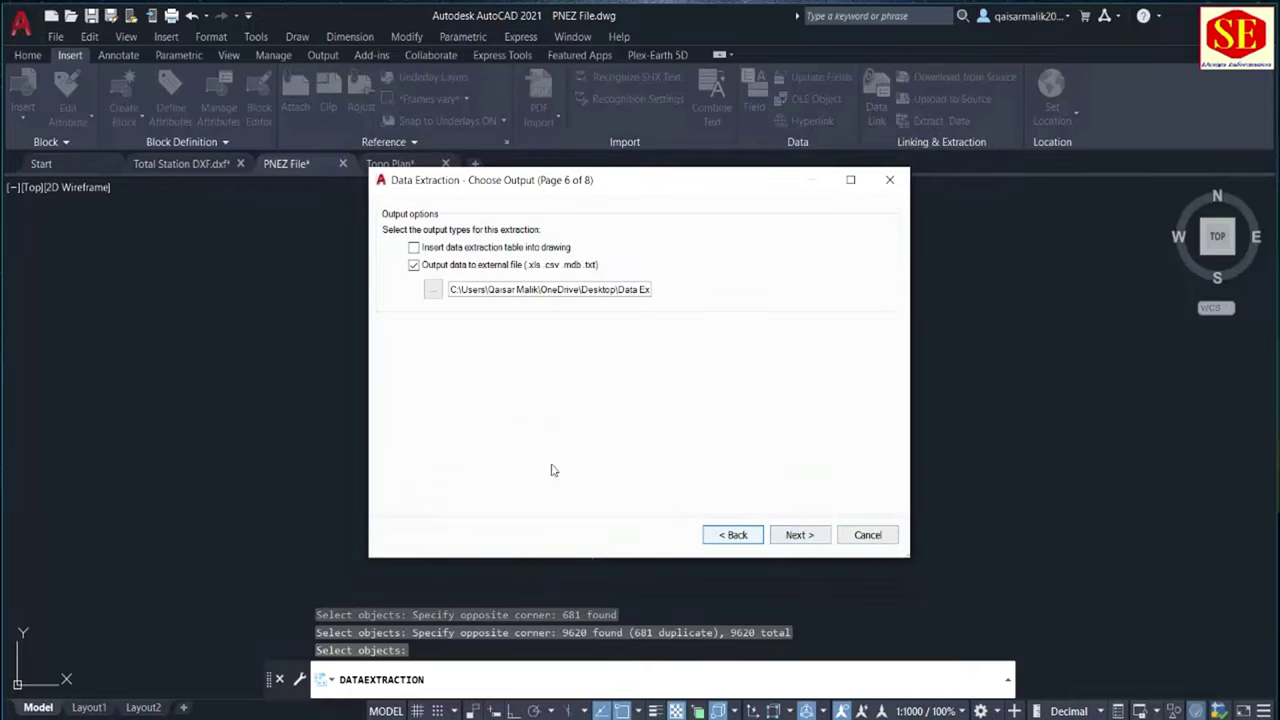
{"action": "left_click", "coordinate": [434, 292]}
{"action": "left_click", "coordinate": [556, 567]}
{"action": "left_click", "coordinate": [556, 567]}
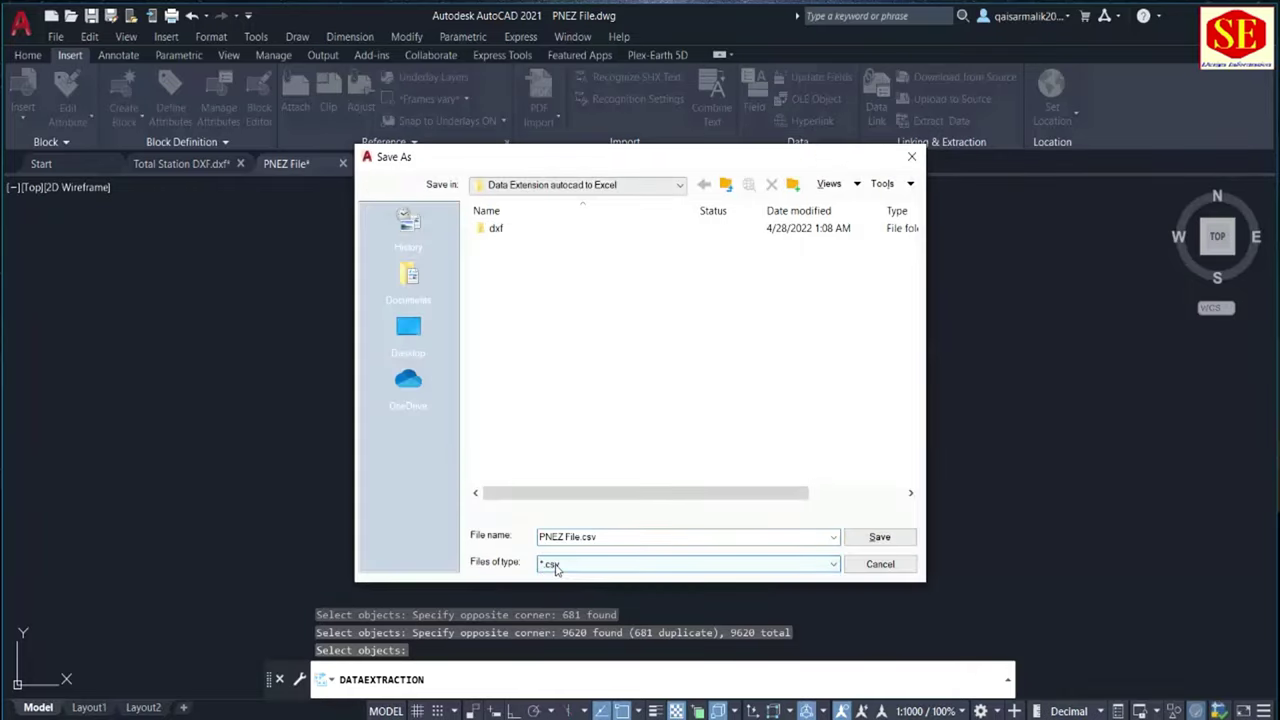
{"action": "left_click", "coordinate": [556, 567]}
{"action": "left_click", "coordinate": [555, 612]}
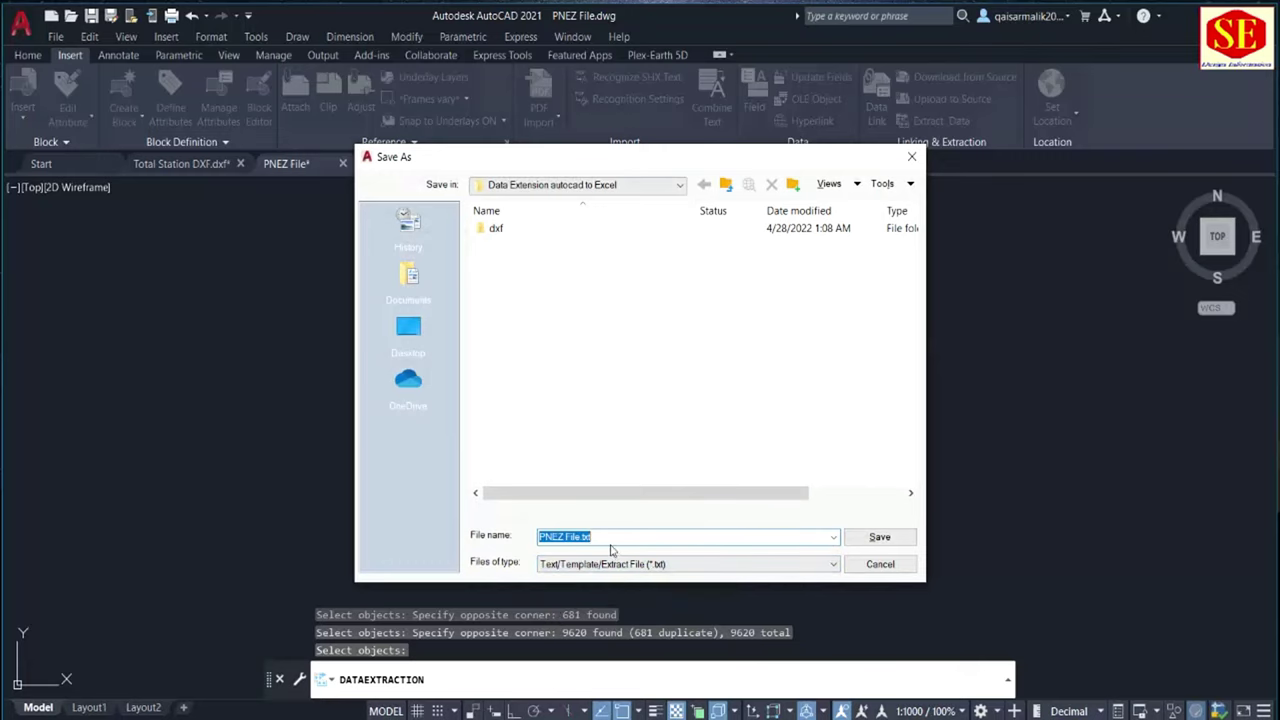
{"action": "left_click", "coordinate": [879, 537]}
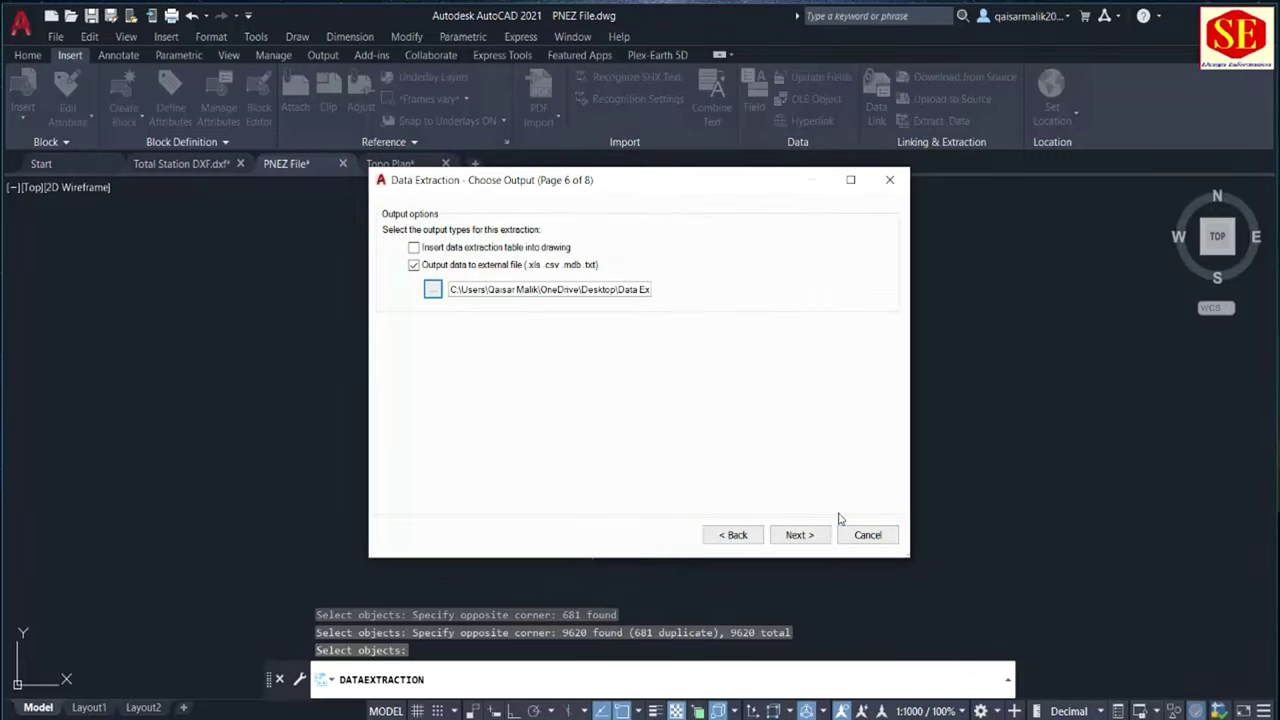
- Switch the output file type back to xls and advance to the final step
{"action": "left_click", "coordinate": [433, 289]}
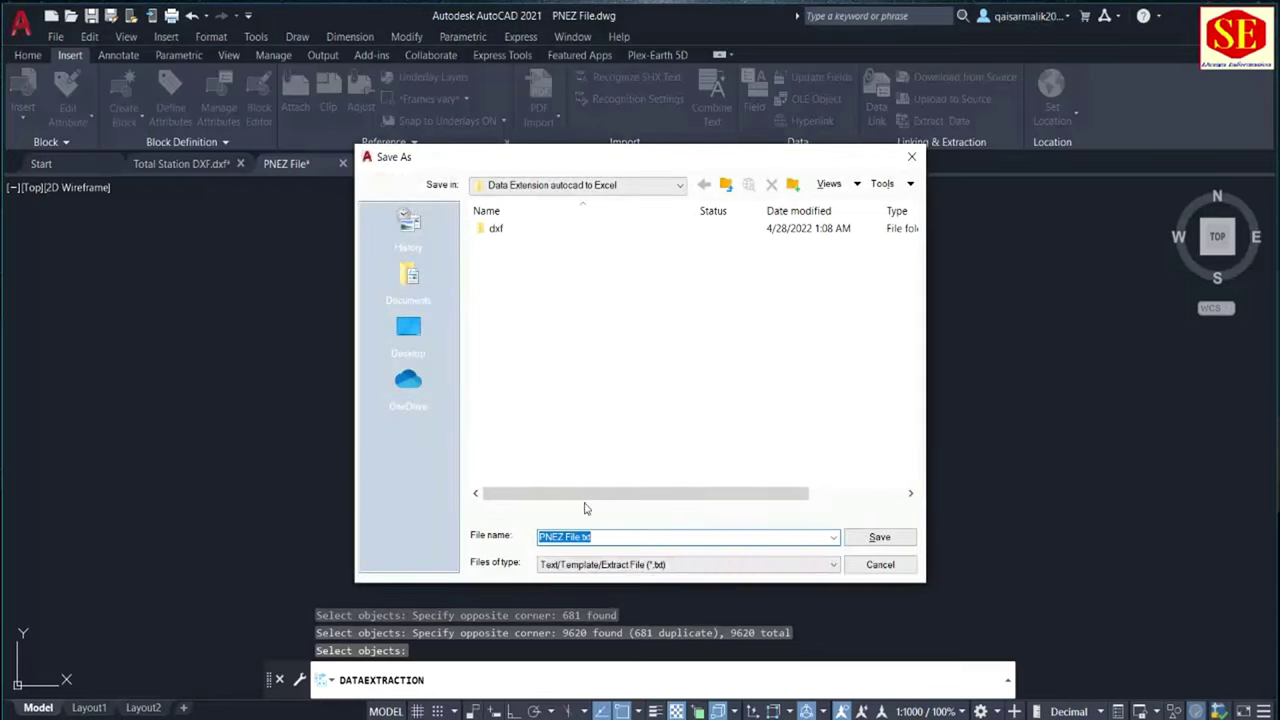
{"action": "left_click", "coordinate": [585, 564]}
{"action": "left_click", "coordinate": [585, 580]}
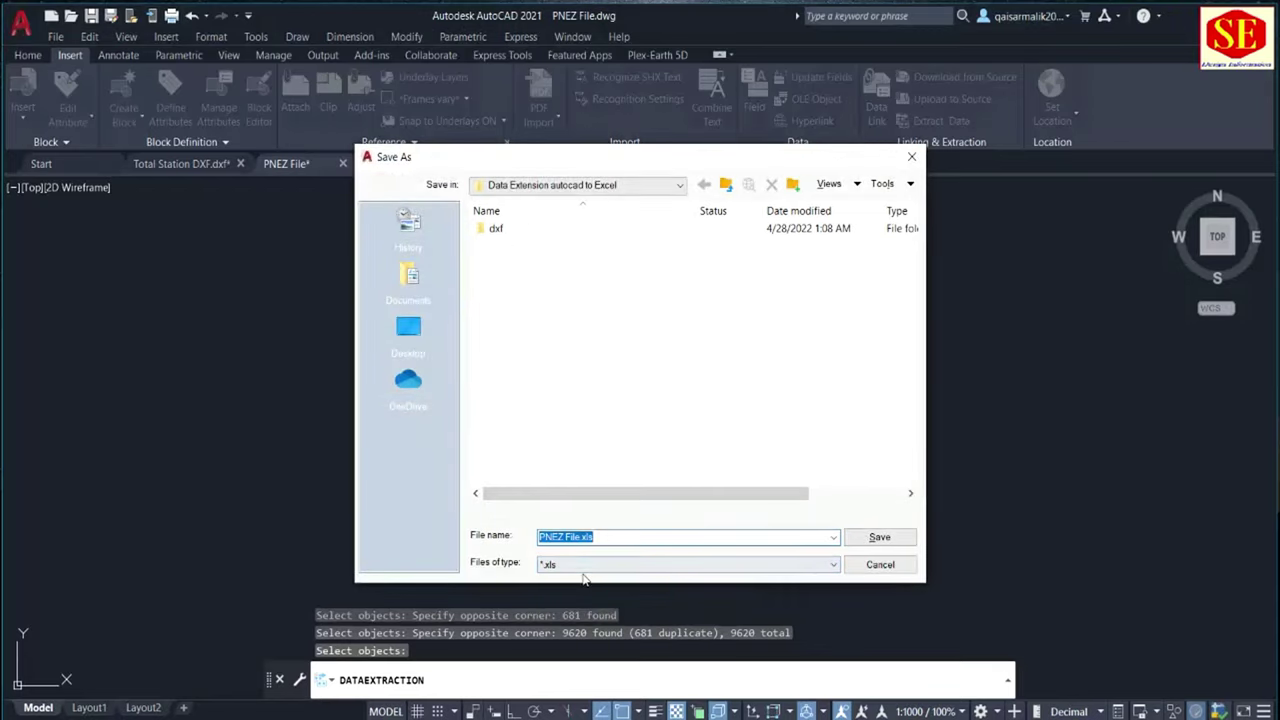
{"action": "left_click", "coordinate": [880, 537]}
{"action": "left_click", "coordinate": [800, 535]}
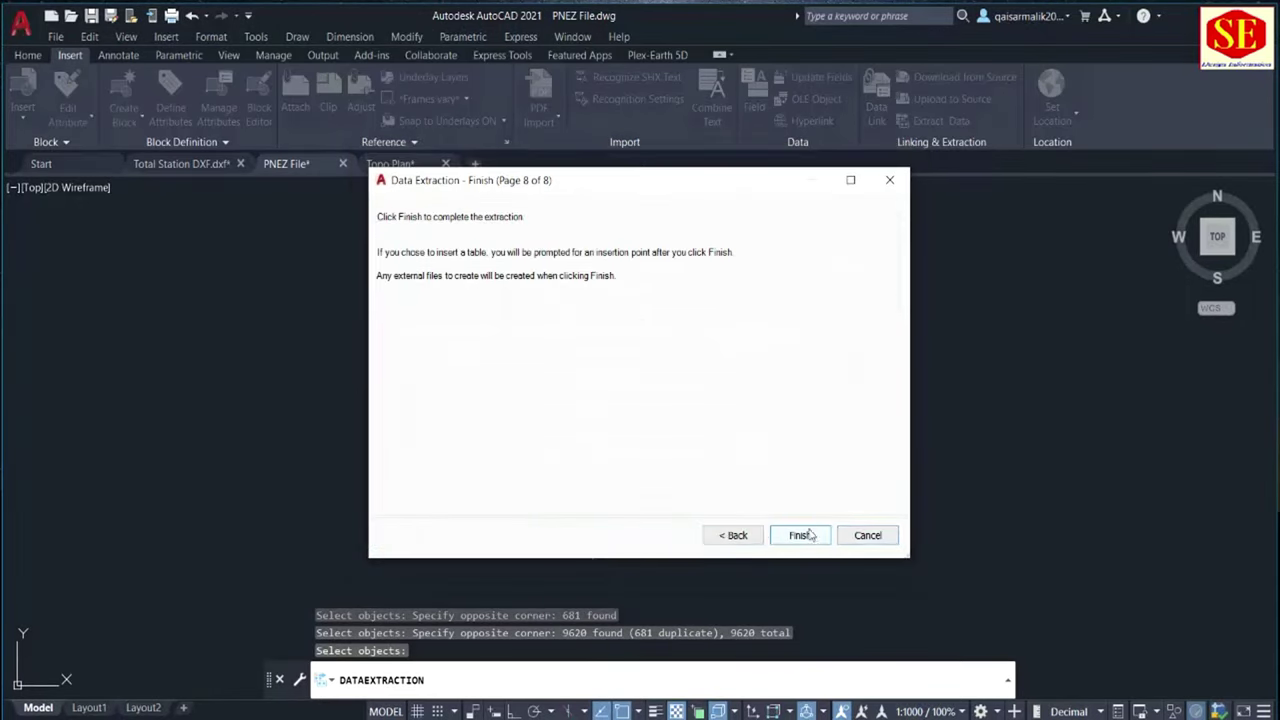
- Finish the extraction wizard, writing the point data to PNEZ File.xls
{"action": "left_click", "coordinate": [799, 536]}
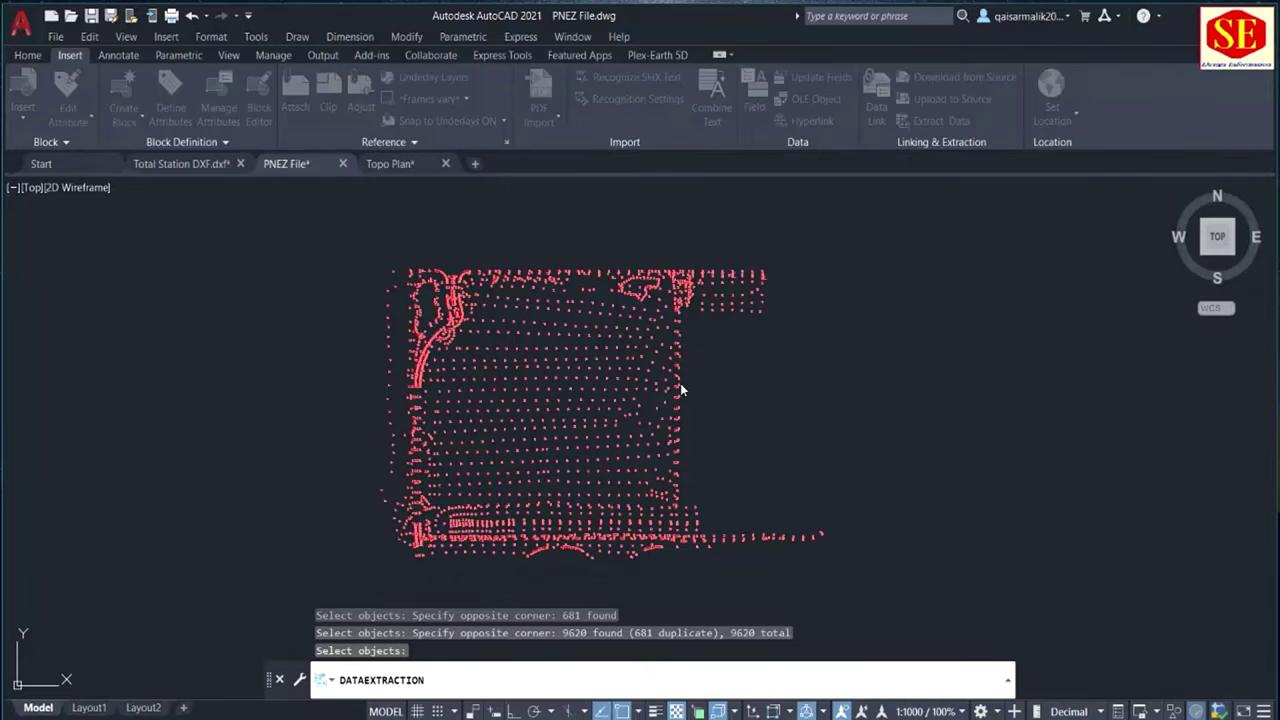
{"action": "left_click", "coordinate": [831, 460]}
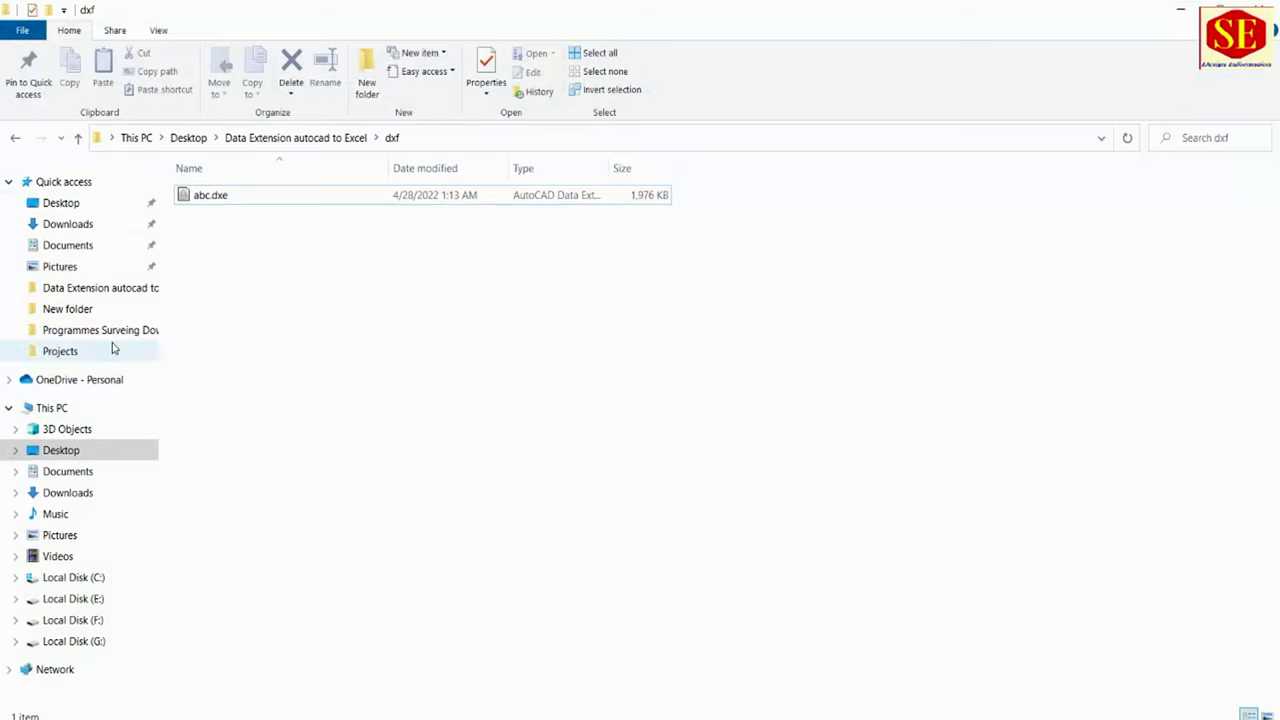
- Open PNEZ File.xls from the Data Extension autocad to Excel folder in Quick access
{"action": "left_click", "coordinate": [100, 290]}
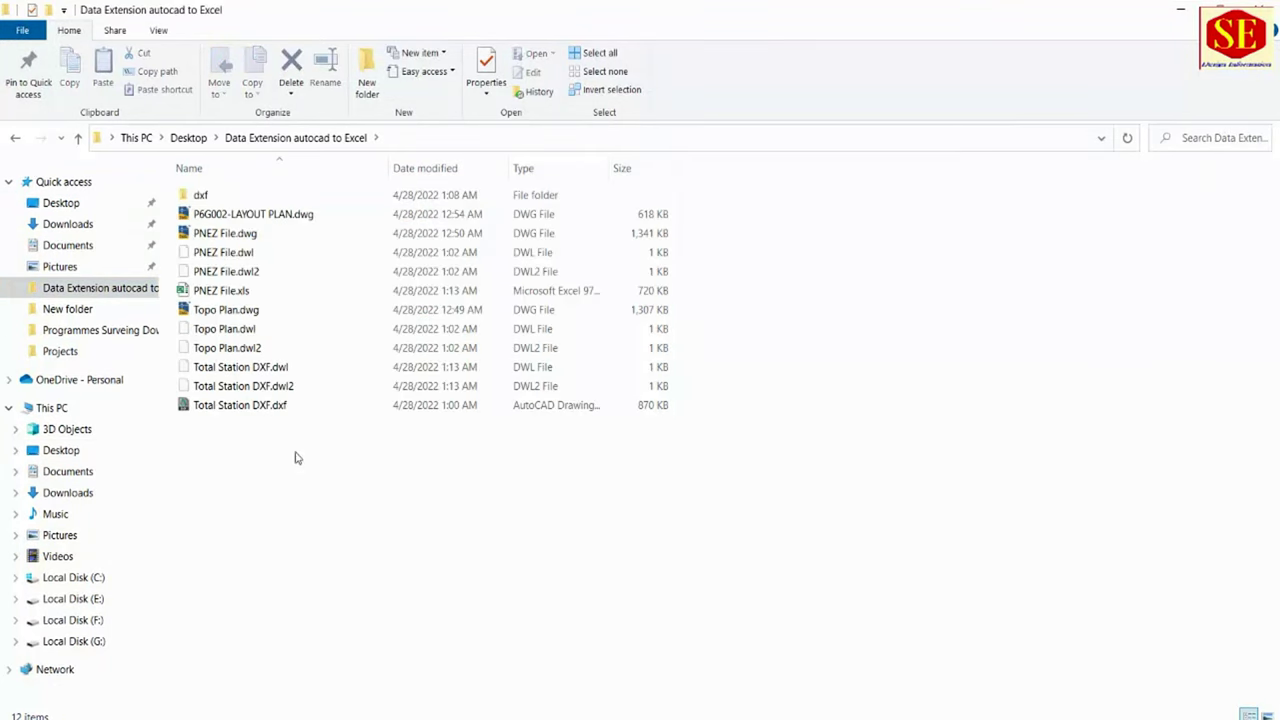
{"action": "left_click", "coordinate": [198, 292]}
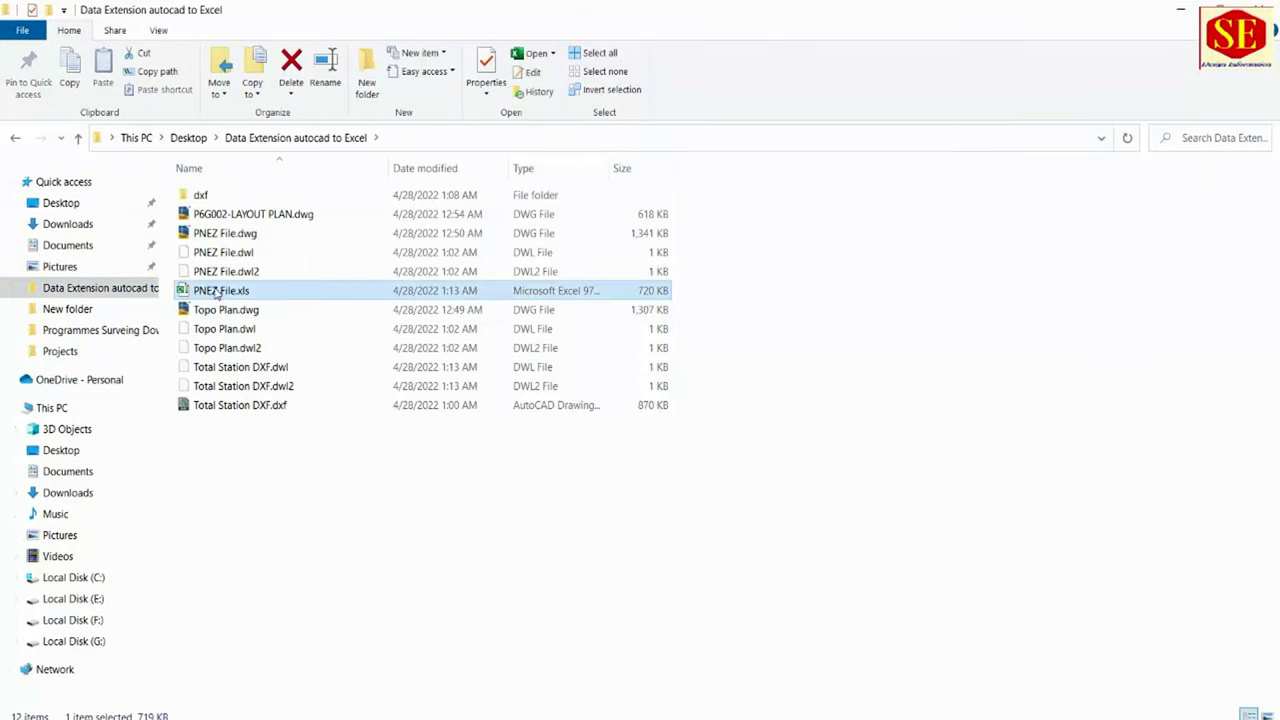
{"action": "double_click", "coordinate": [216, 291]}
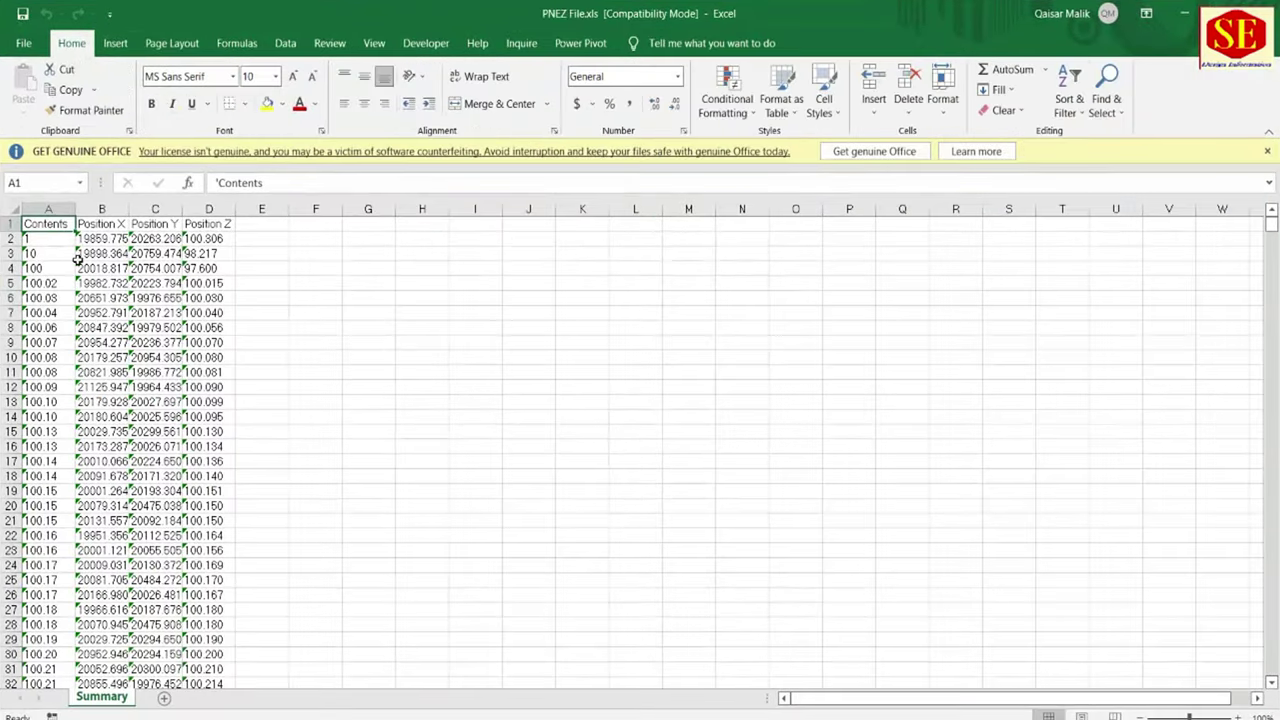
- Scroll through the exported point rows of Contents and Position X, Y, Z
{"action": "key", "text": "Down"}
{"action": "key", "text": "Down"}
{"action": "key", "text": "Down"}
{"action": "key", "text": "Down"}
{"action": "key", "text": "Down"}
{"action": "scroll", "coordinate": [59, 400], "scroll_direction": "down", "scroll_amount": 6}
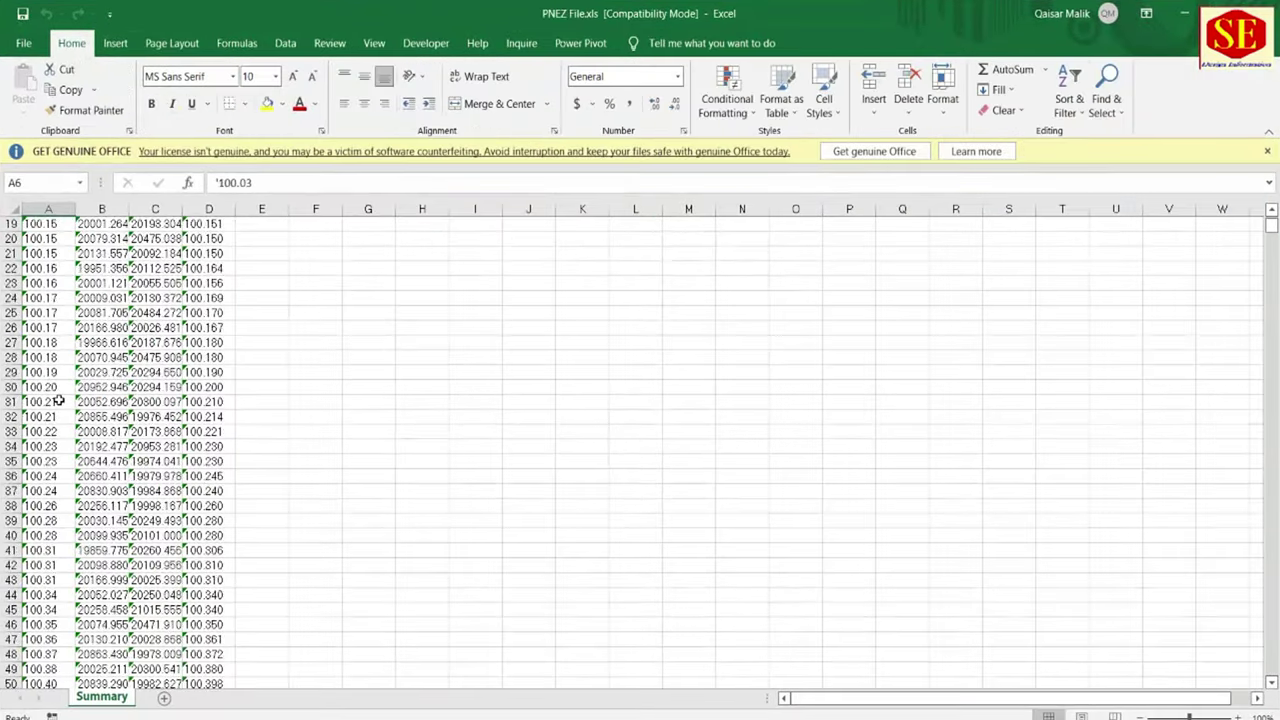
{"action": "scroll", "coordinate": [59, 400], "scroll_direction": "down", "scroll_amount": 10}
{"action": "scroll", "coordinate": [58, 402], "scroll_direction": "down", "scroll_amount": 10}
{"action": "scroll", "coordinate": [57, 405], "scroll_direction": "down", "scroll_amount": 7}
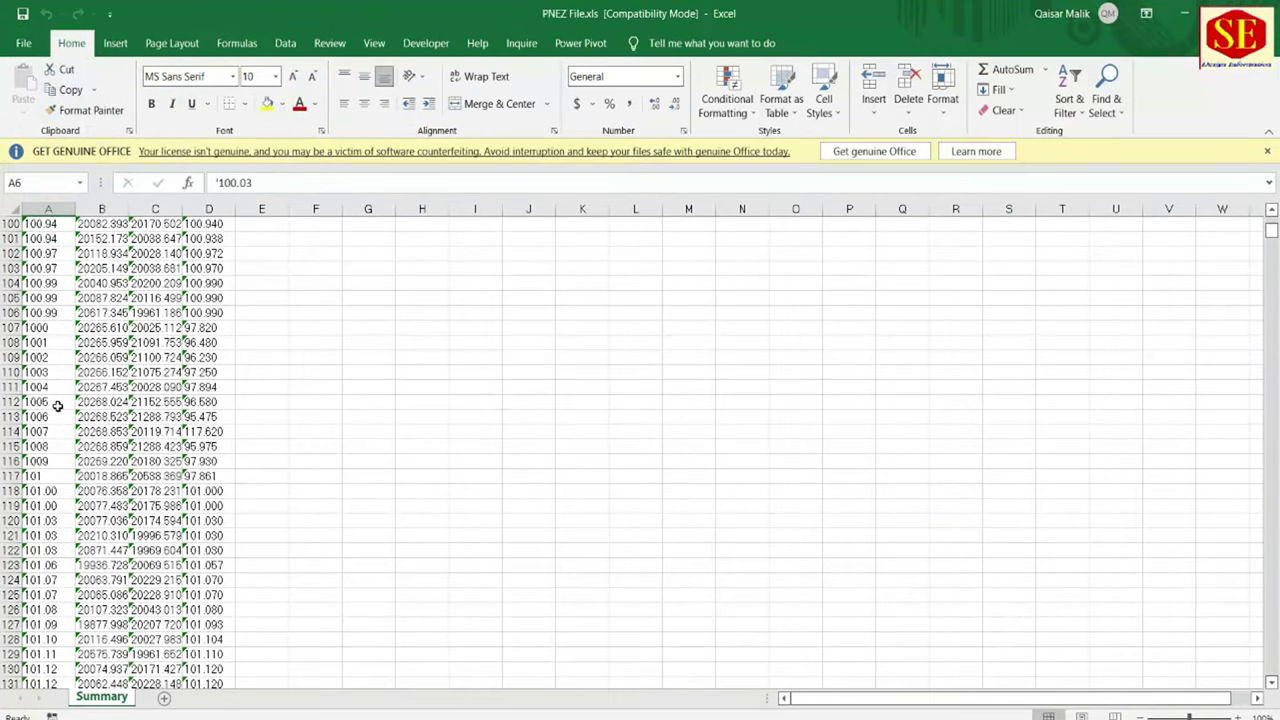
{"action": "scroll", "coordinate": [58, 405], "scroll_direction": "down", "scroll_amount": 8}
{"action": "scroll", "coordinate": [58, 405], "scroll_direction": "down", "scroll_amount": 8}
{"action": "scroll", "coordinate": [58, 405], "scroll_direction": "down", "scroll_amount": 17}
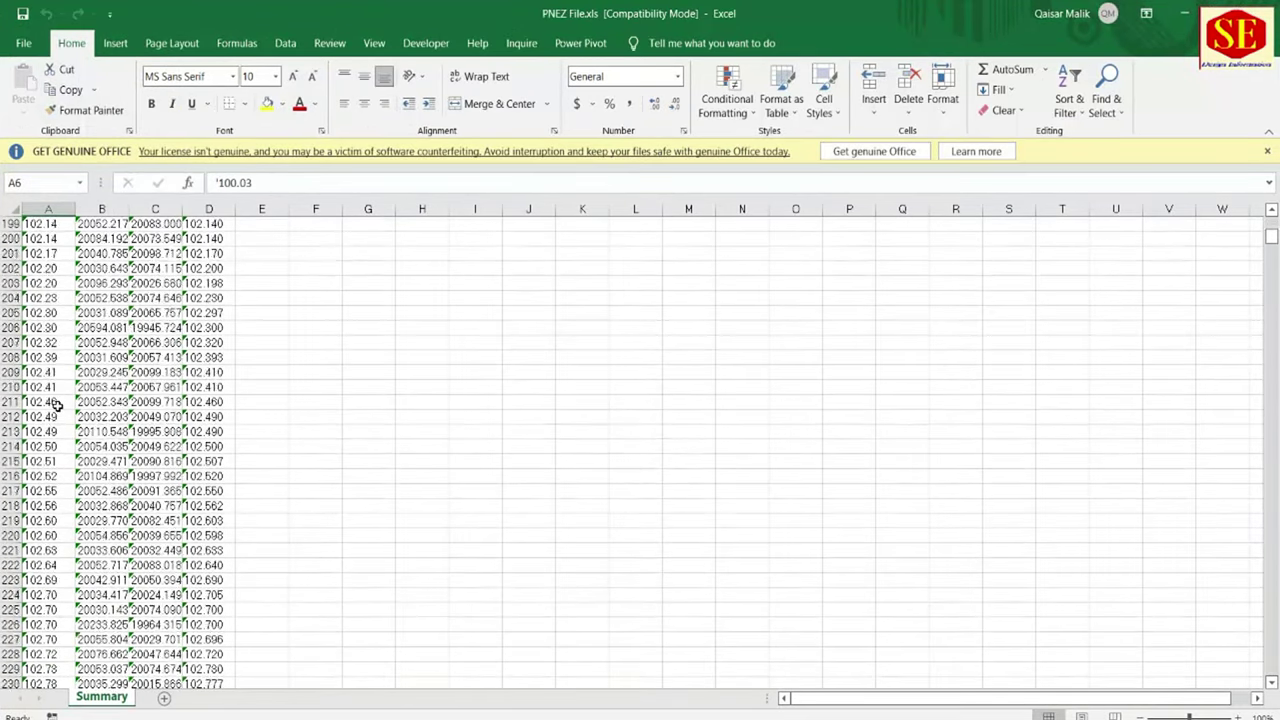
{"action": "scroll", "coordinate": [58, 405], "scroll_direction": "down", "scroll_amount": 20}
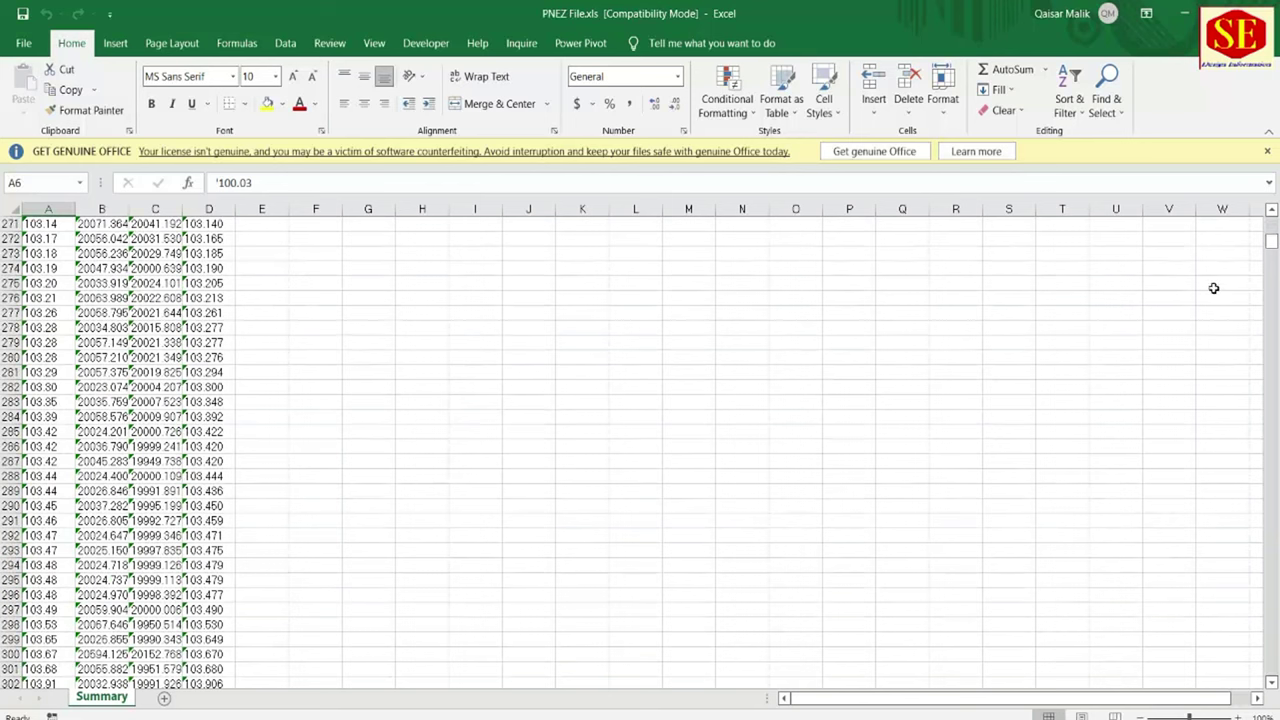
{"action": "left_click_drag", "start_coordinate": [1271, 241], "coordinate": [1271, 617]}
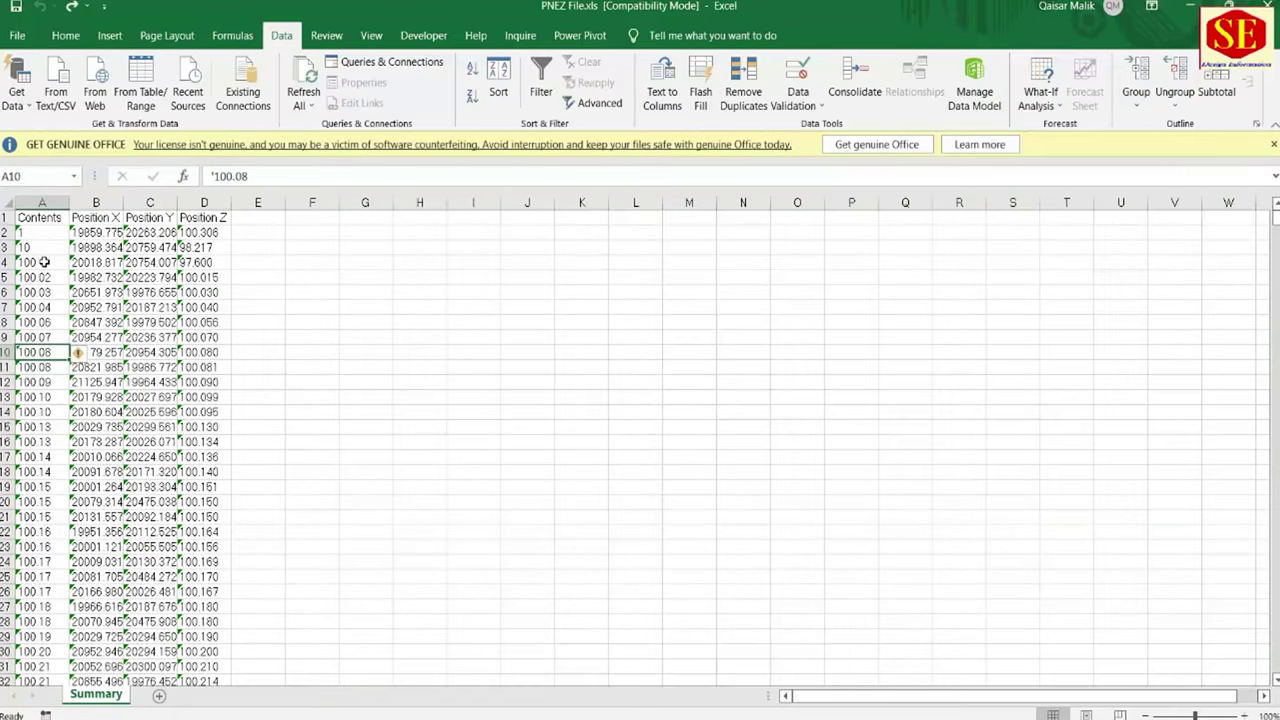
- Confirm cell A4 stores '100 as text, then select the whole Contents column A
{"action": "left_click", "coordinate": [43, 262]}
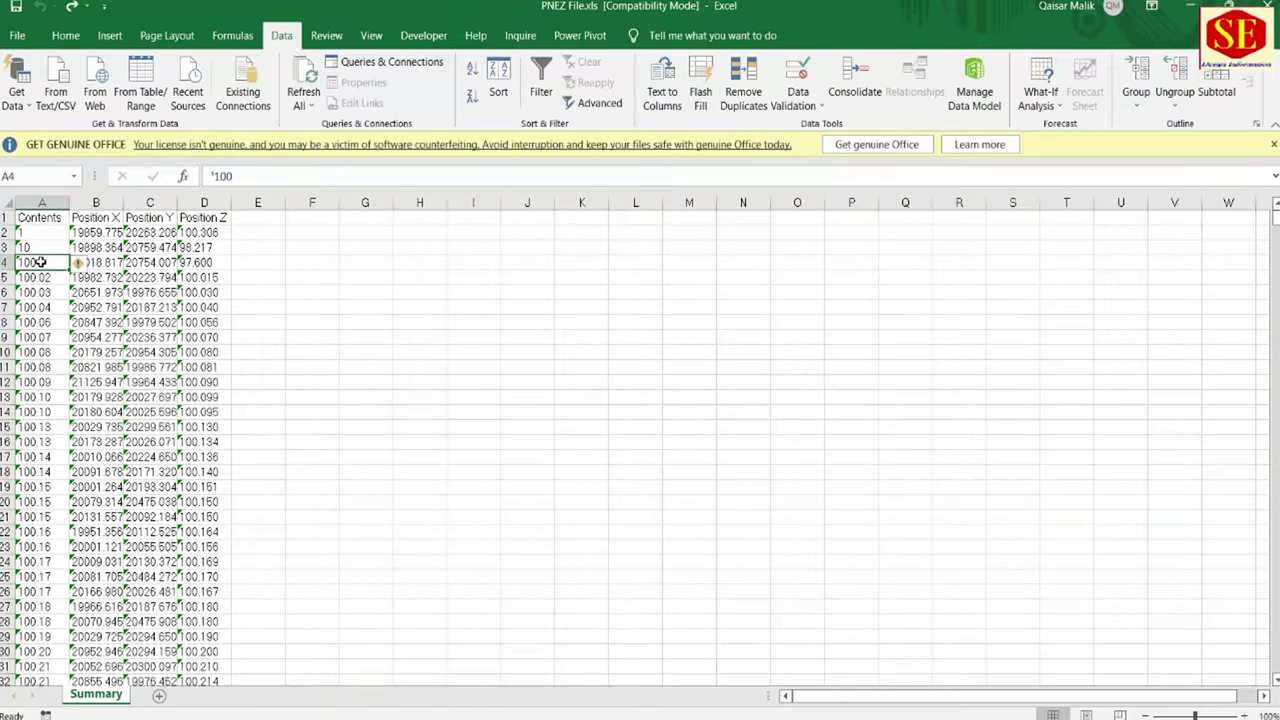
{"action": "left_click", "coordinate": [216, 176]}
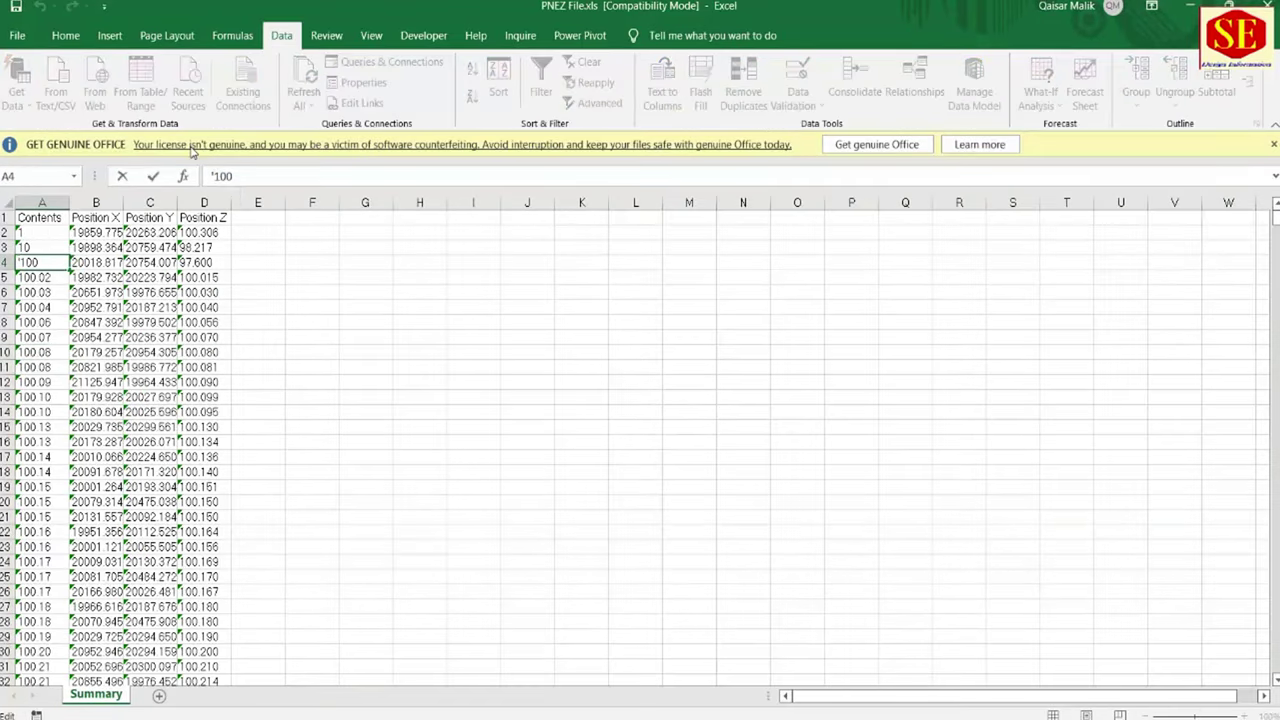
{"action": "left_click", "coordinate": [107, 249]}
{"action": "key", "text": "Down"}
{"action": "key", "text": "Right"}
{"action": "key", "text": "Right"}
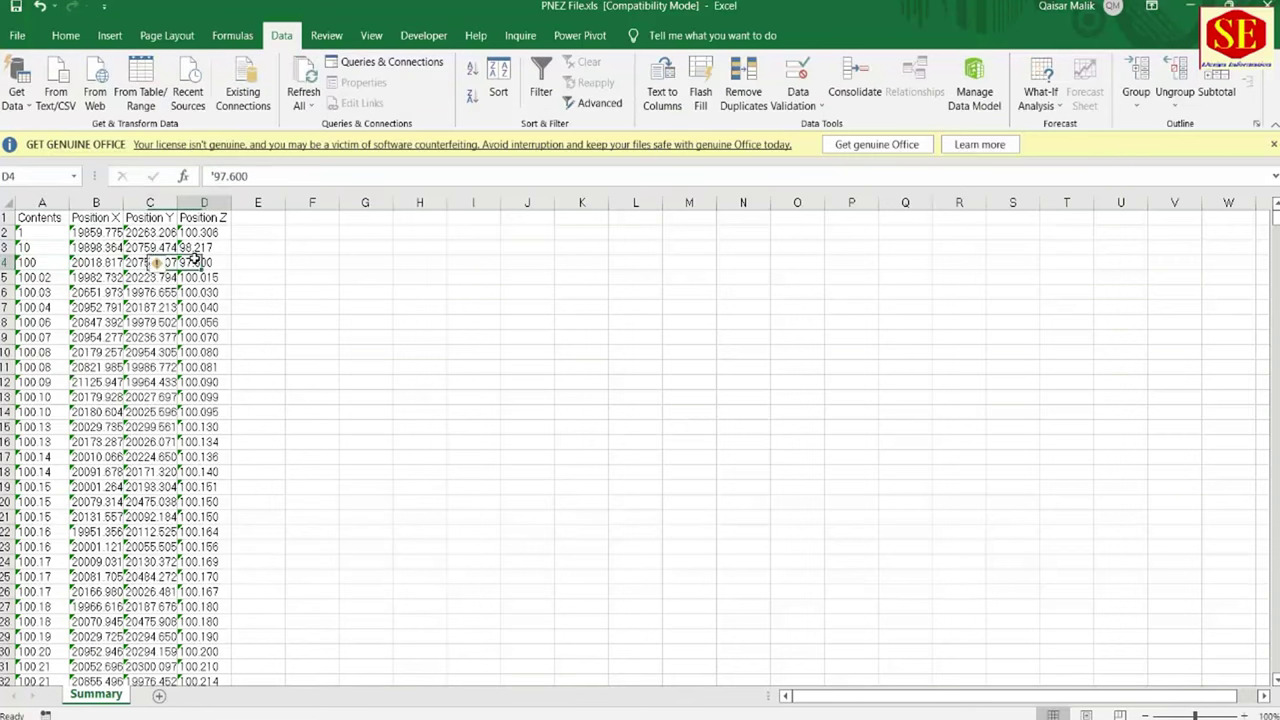
{"action": "left_click", "coordinate": [40, 202]}
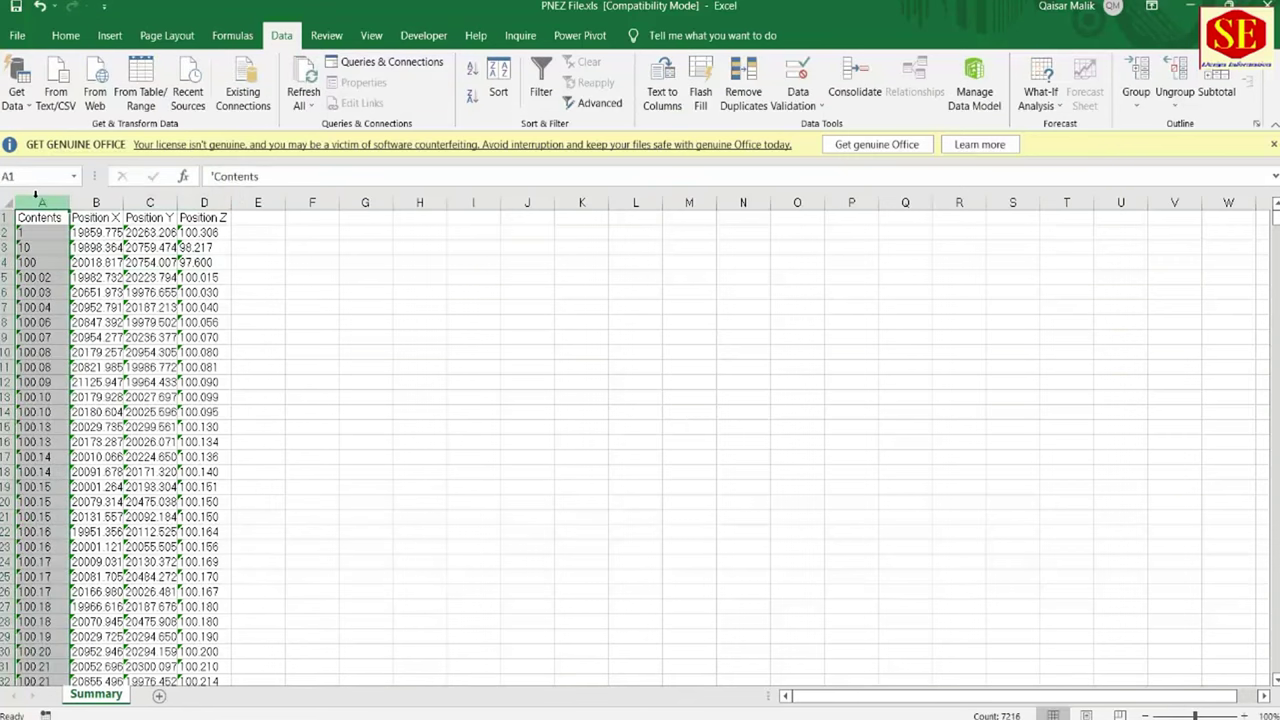
{"action": "left_click", "coordinate": [65, 35]}
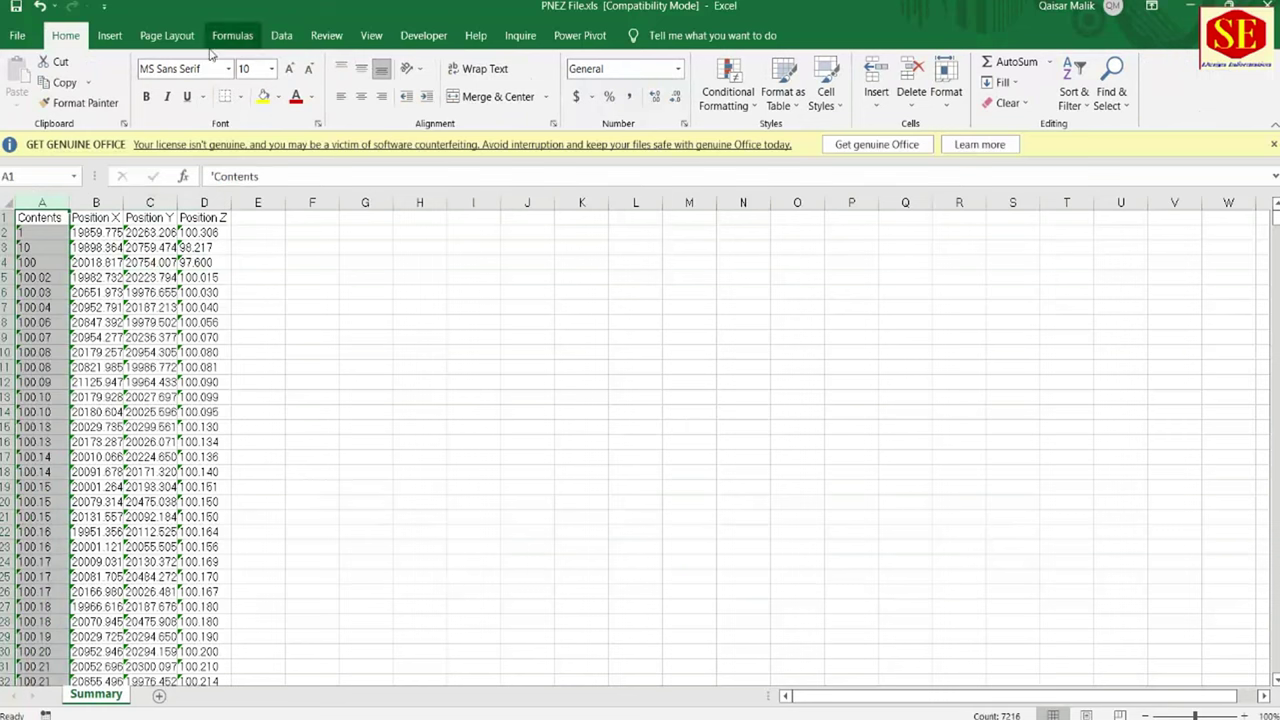
- Convert the Contents column from text to numbers with Text to Columns
{"action": "left_click", "coordinate": [283, 35]}
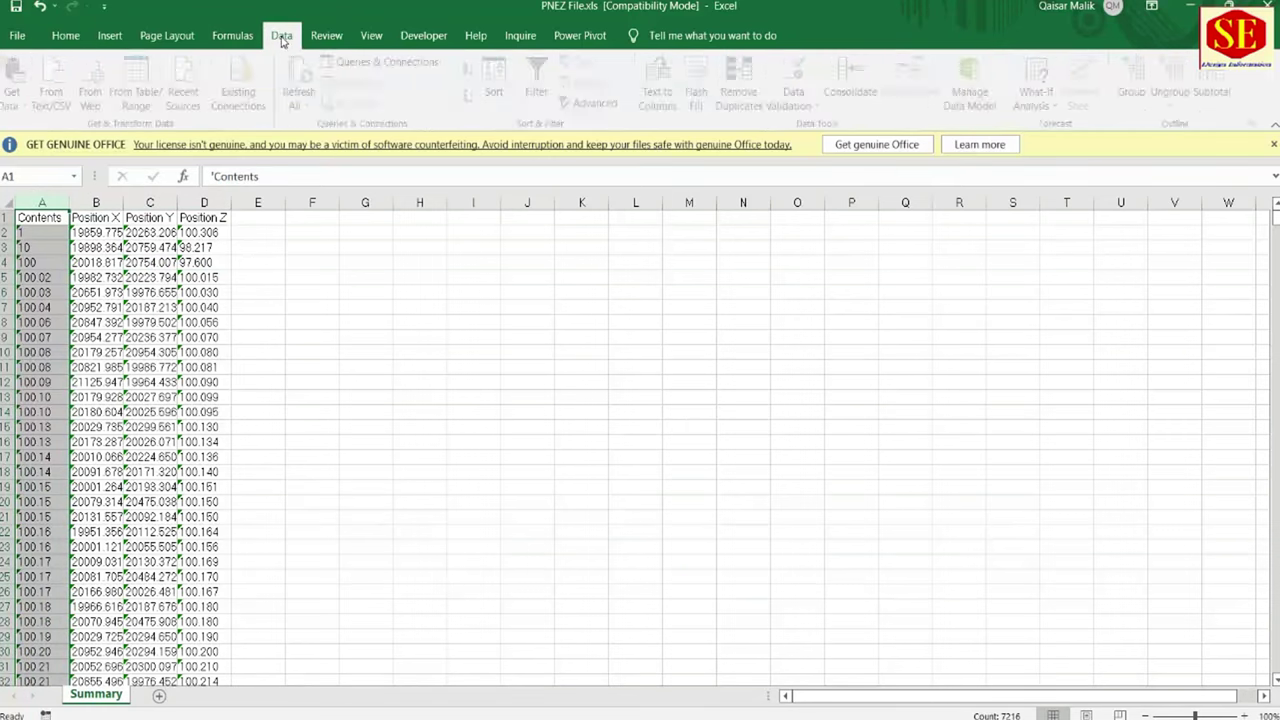
{"action": "left_click", "coordinate": [662, 96]}
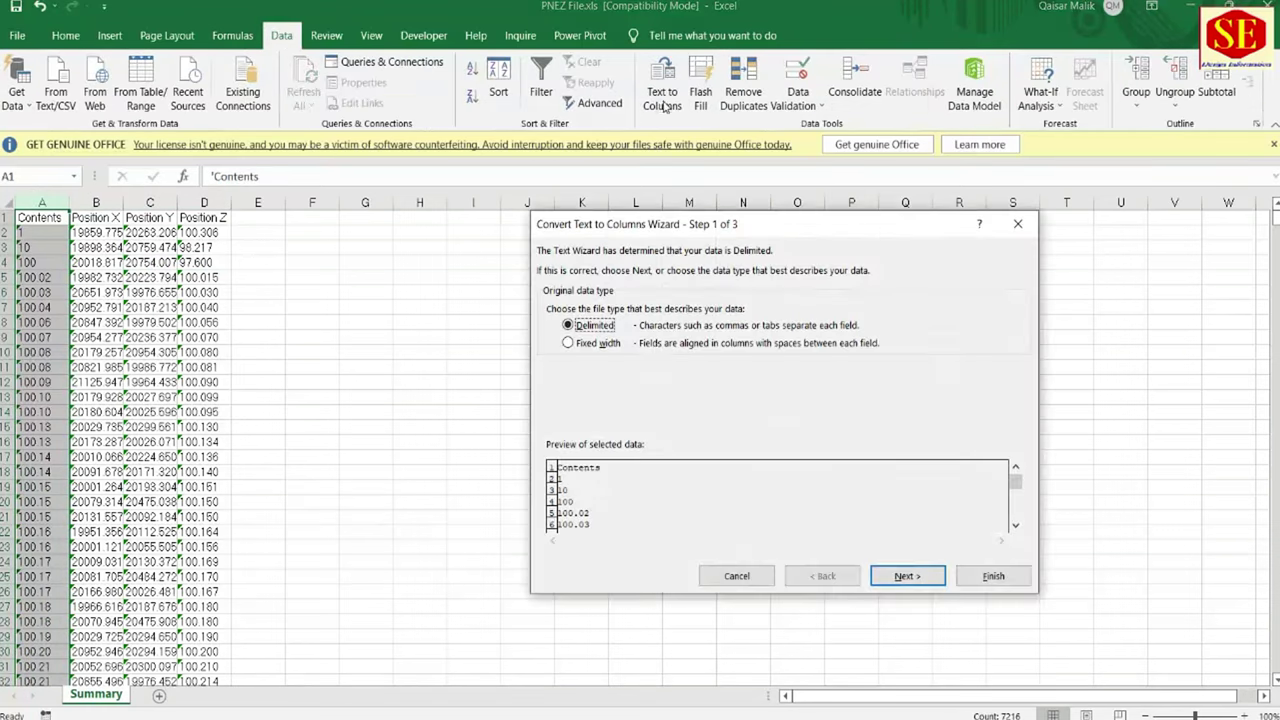
{"action": "left_click", "coordinate": [905, 577]}
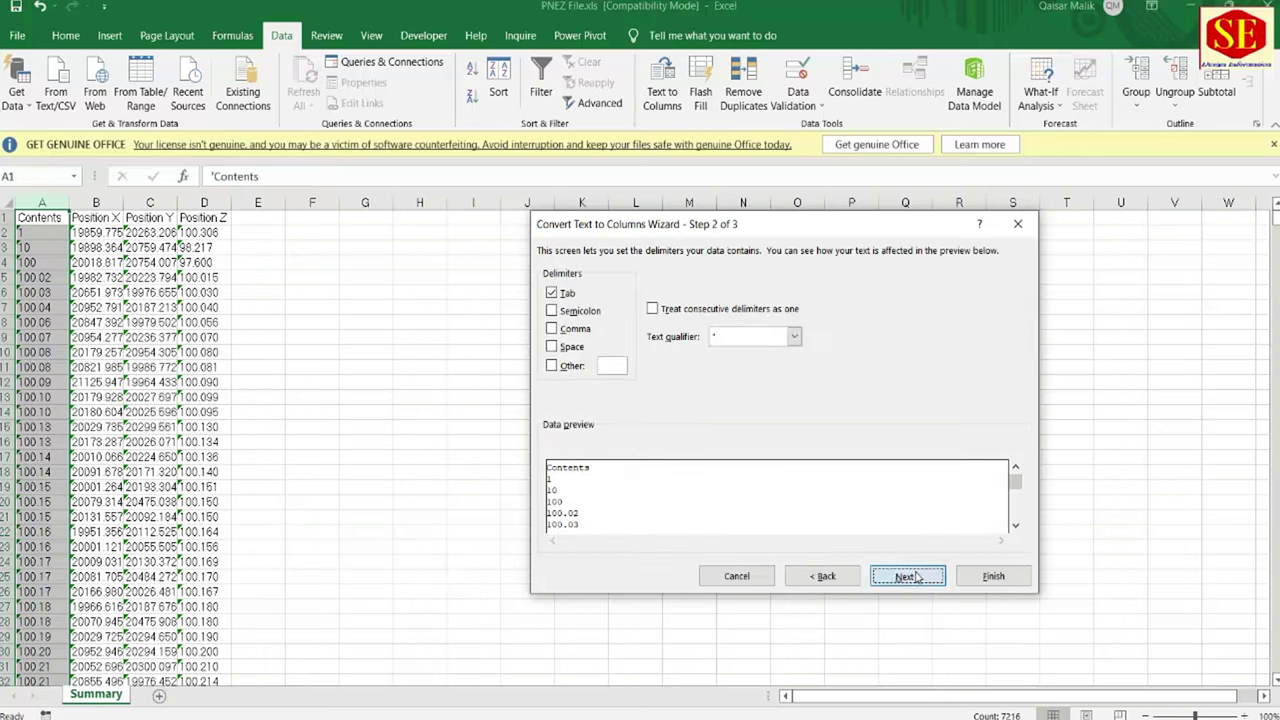
{"action": "left_click", "coordinate": [907, 577]}
{"action": "left_click", "coordinate": [988, 576]}
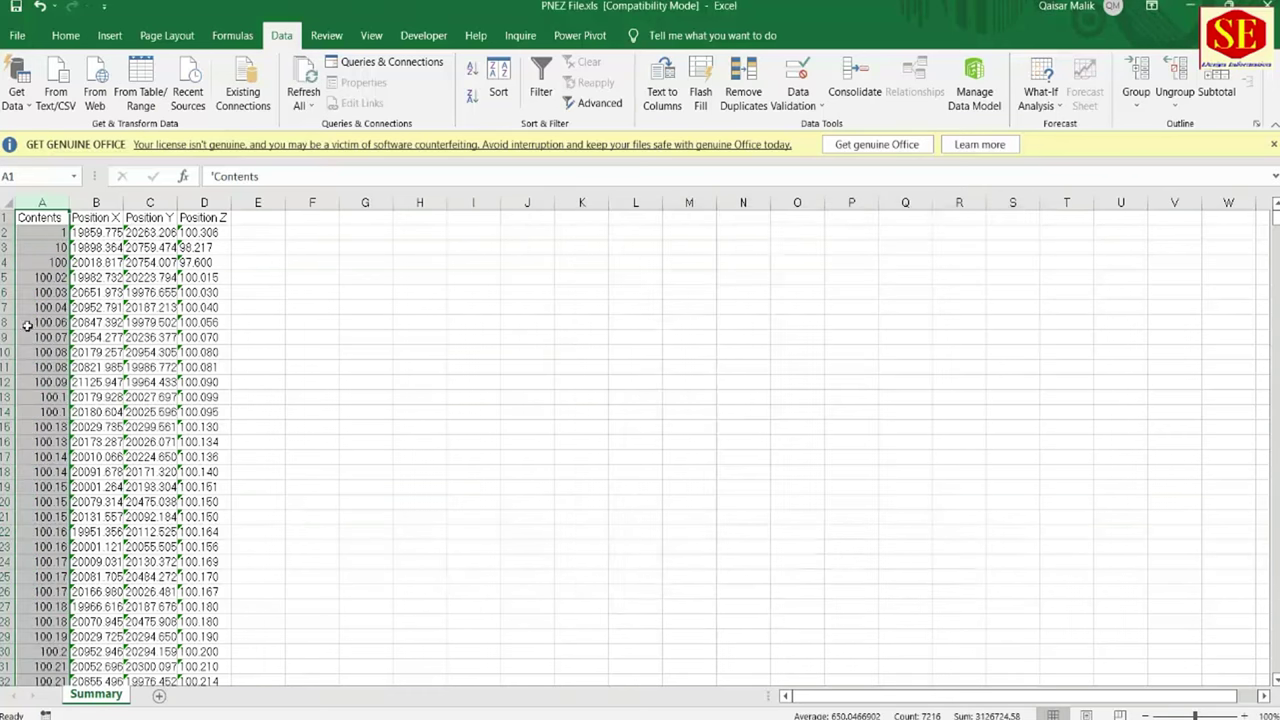
{"action": "left_click", "coordinate": [56, 307]}
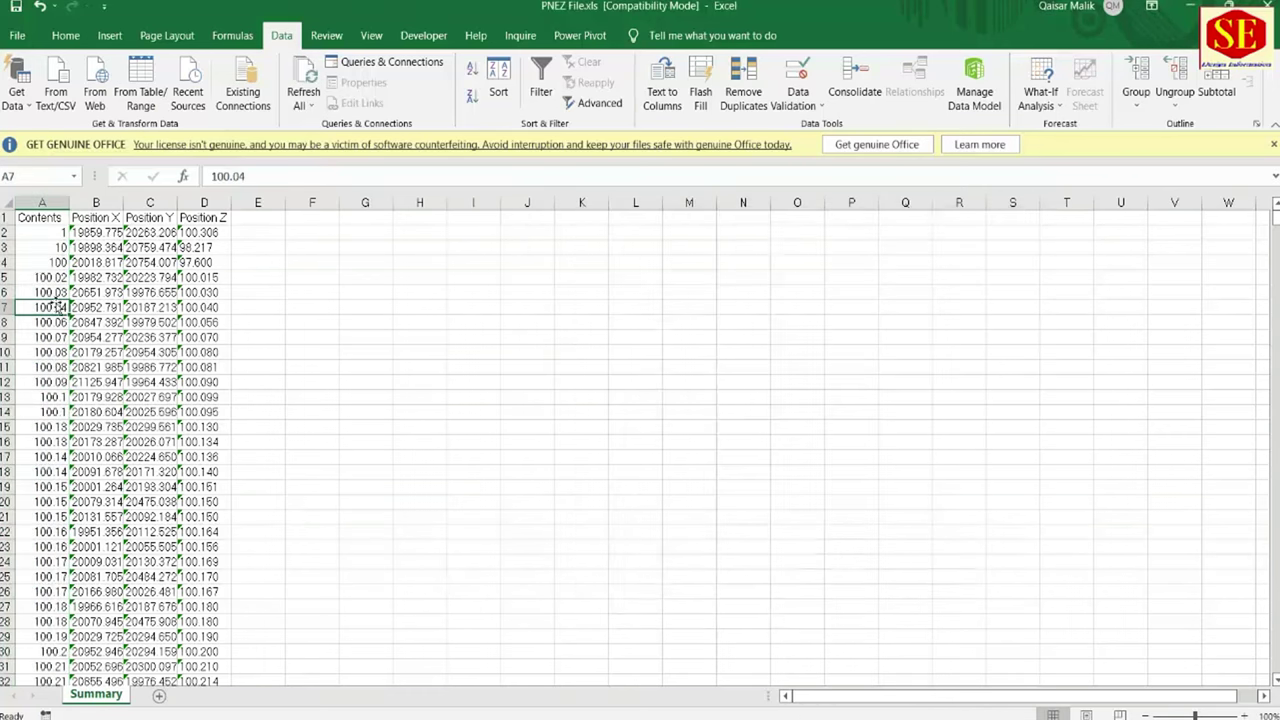
- Convert the whole Position X column from text to numbers
{"action": "left_click", "coordinate": [100, 202]}
{"action": "left_click", "coordinate": [660, 95]}
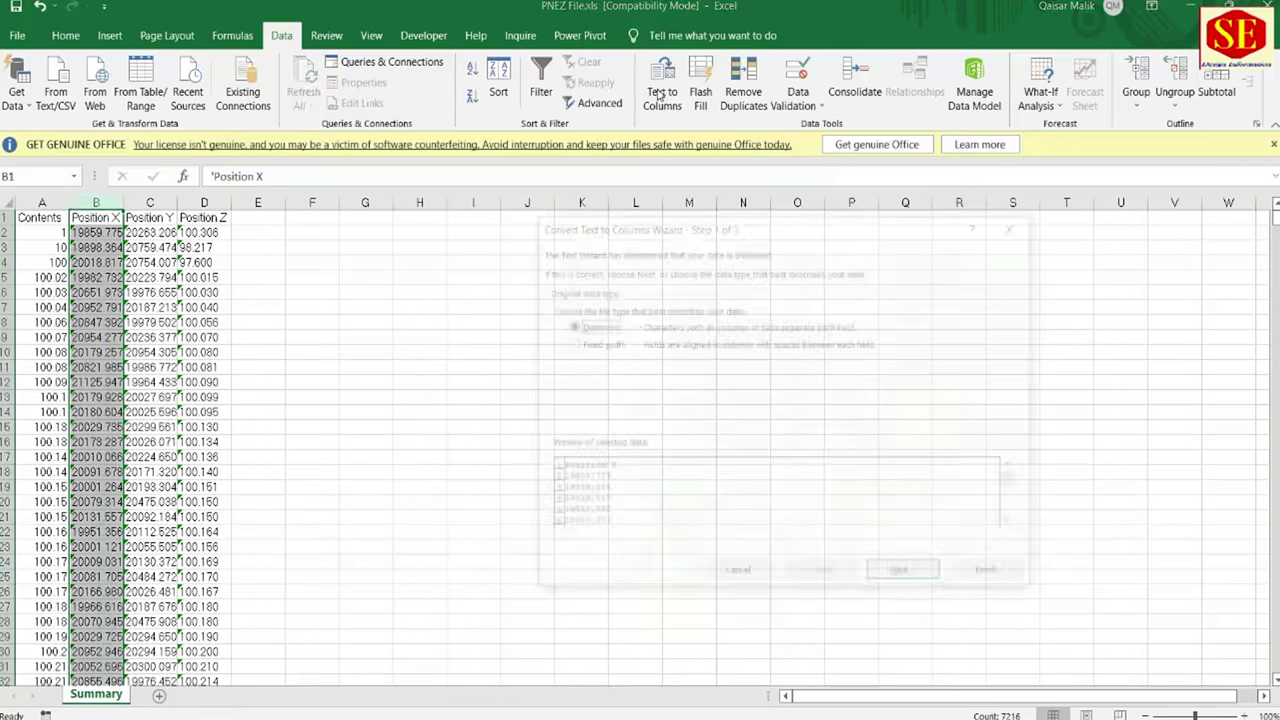
{"action": "left_click", "coordinate": [903, 585]}
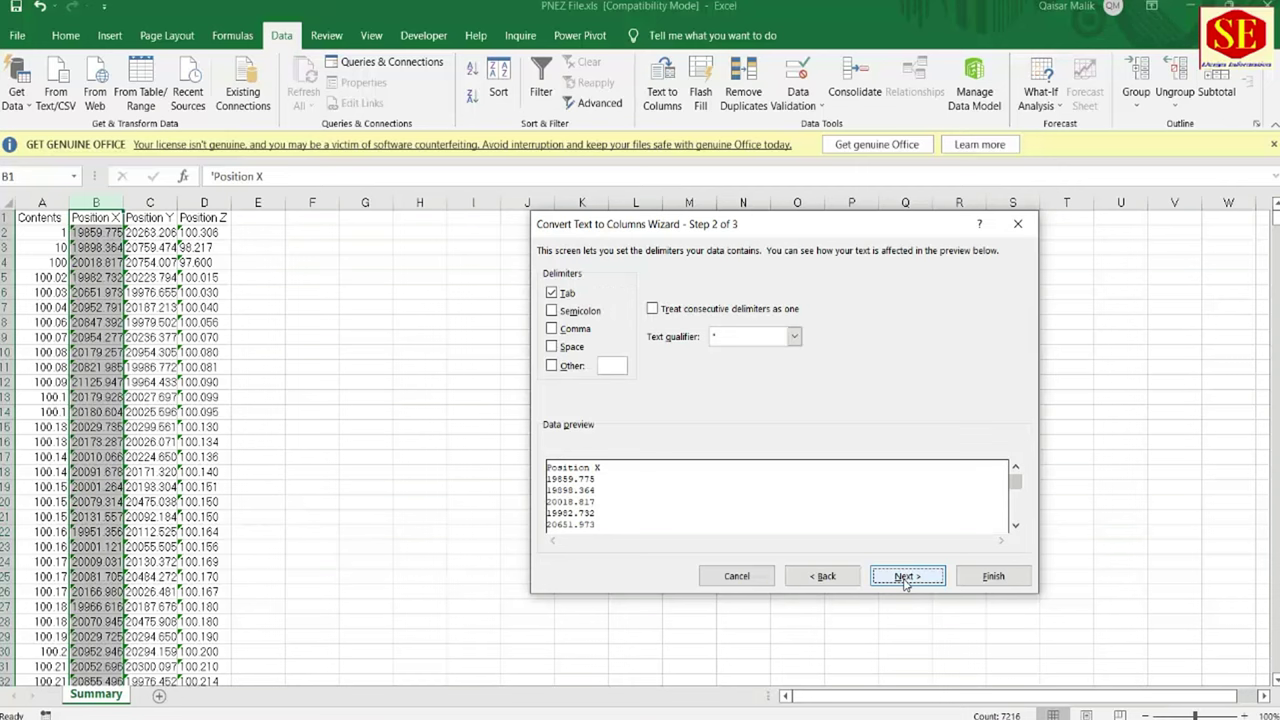
{"action": "left_click", "coordinate": [905, 581]}
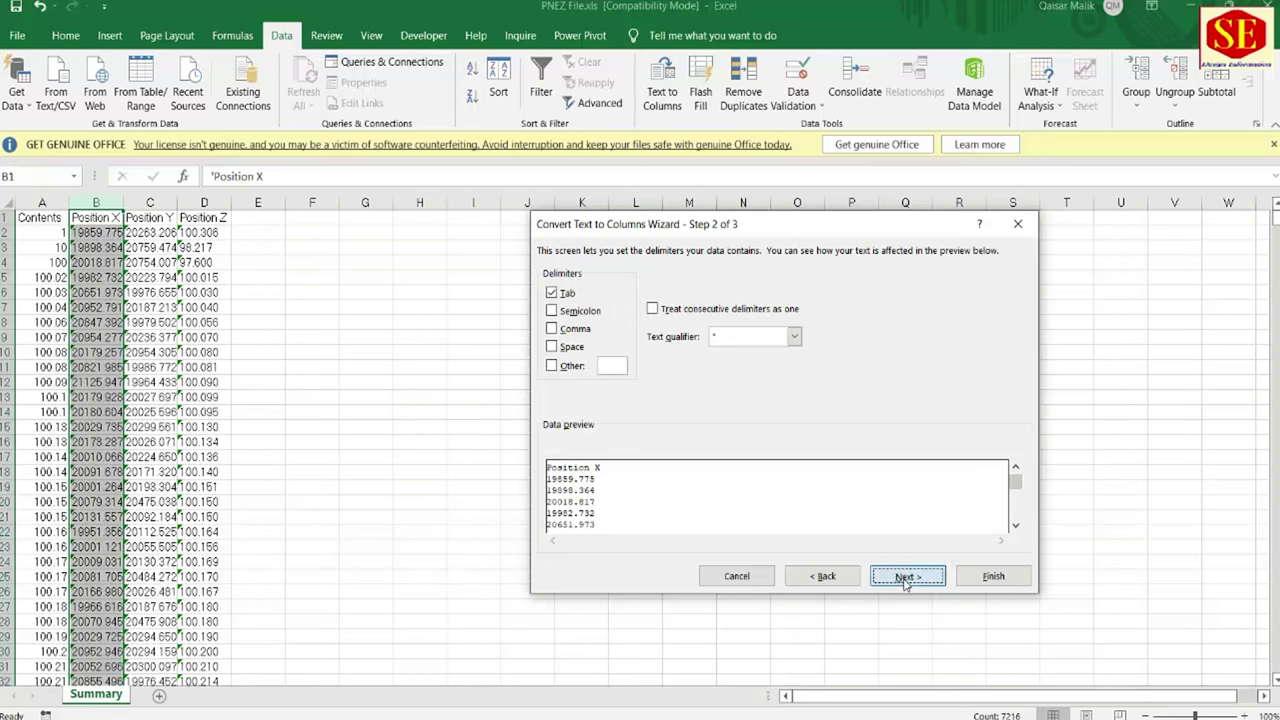
{"action": "left_click", "coordinate": [993, 576]}
- Convert the Position Y column from text to numbers
{"action": "left_click", "coordinate": [150, 203]}
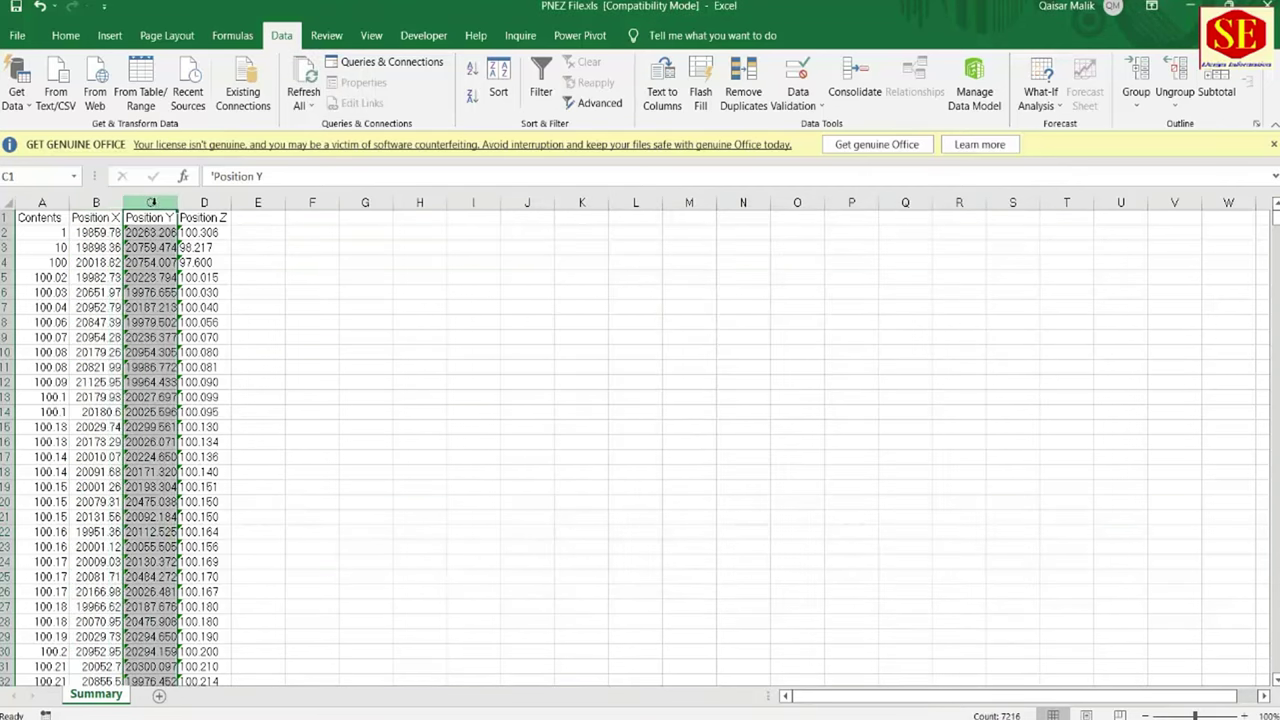
{"action": "left_click", "coordinate": [665, 100]}
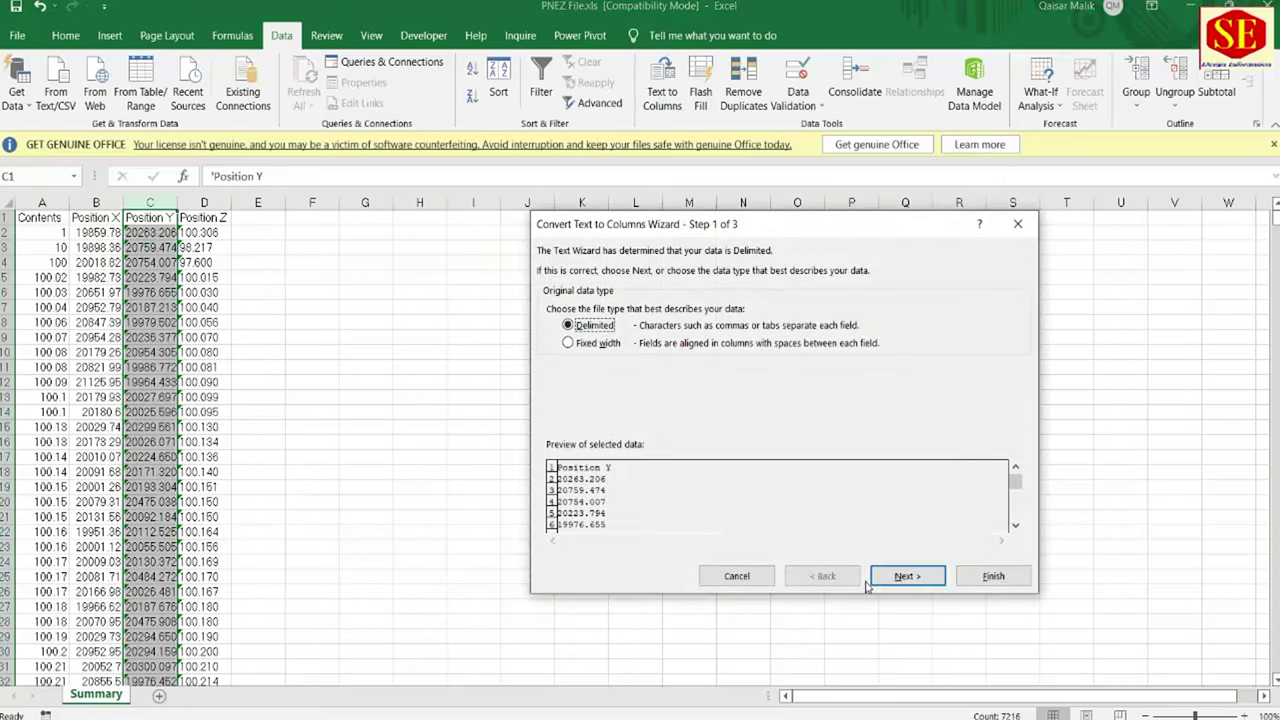
{"action": "left_click", "coordinate": [903, 576]}
{"action": "left_click", "coordinate": [920, 588]}
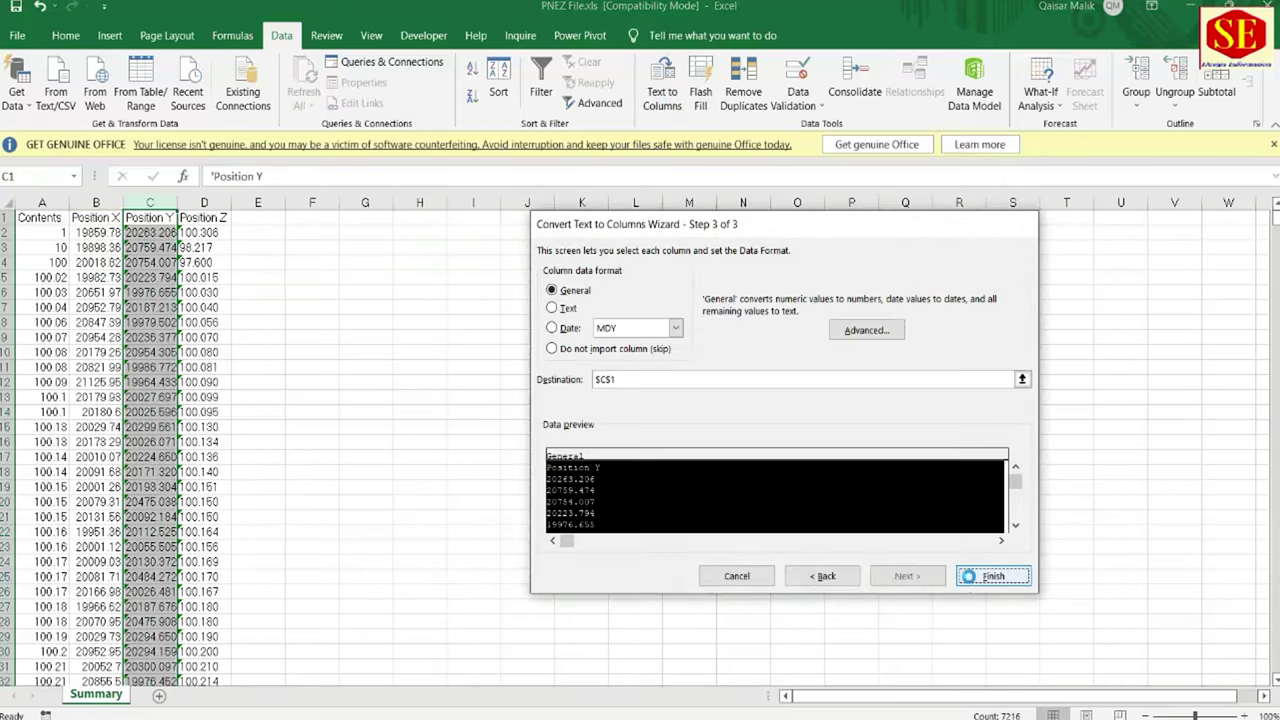
- Convert the Position Z column from text to numbers and clear the selection
{"action": "left_click", "coordinate": [968, 578]}
{"action": "left_click", "coordinate": [218, 203]}
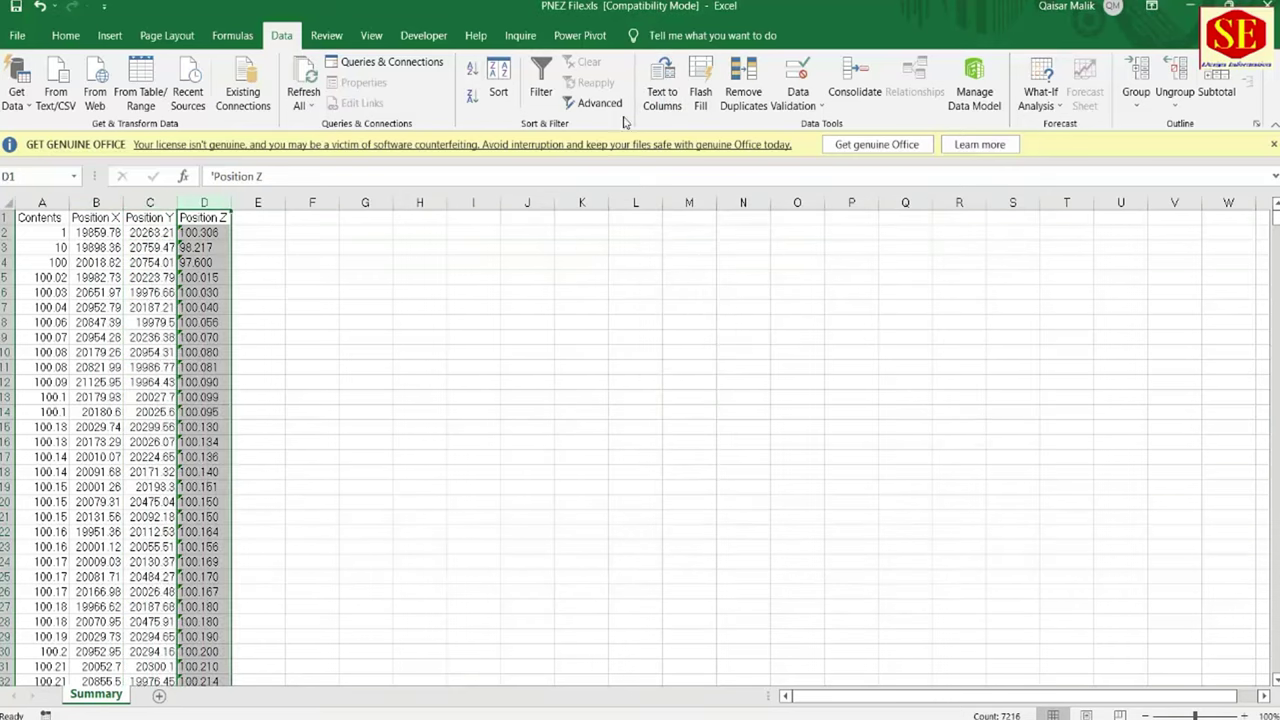
{"action": "left_click", "coordinate": [662, 90]}
{"action": "left_click", "coordinate": [907, 576]}
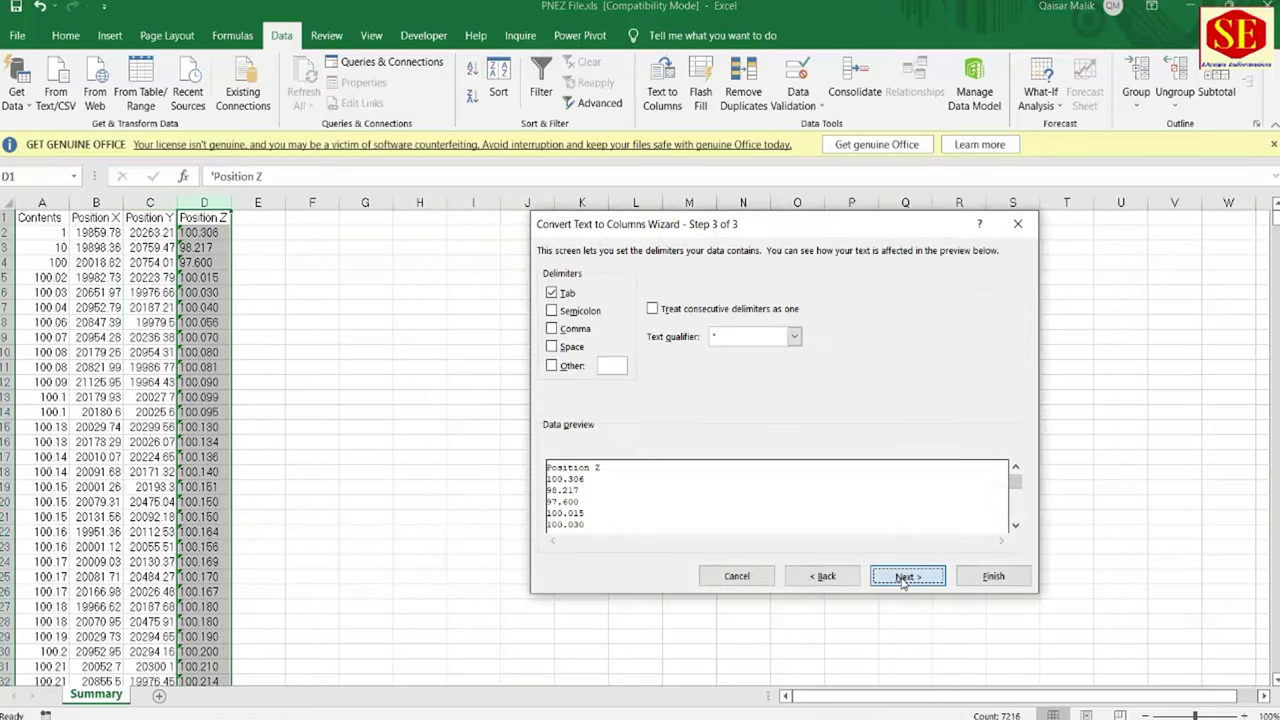
{"action": "left_click", "coordinate": [907, 576]}
{"action": "left_click", "coordinate": [990, 577]}
{"action": "left_click", "coordinate": [437, 565]}
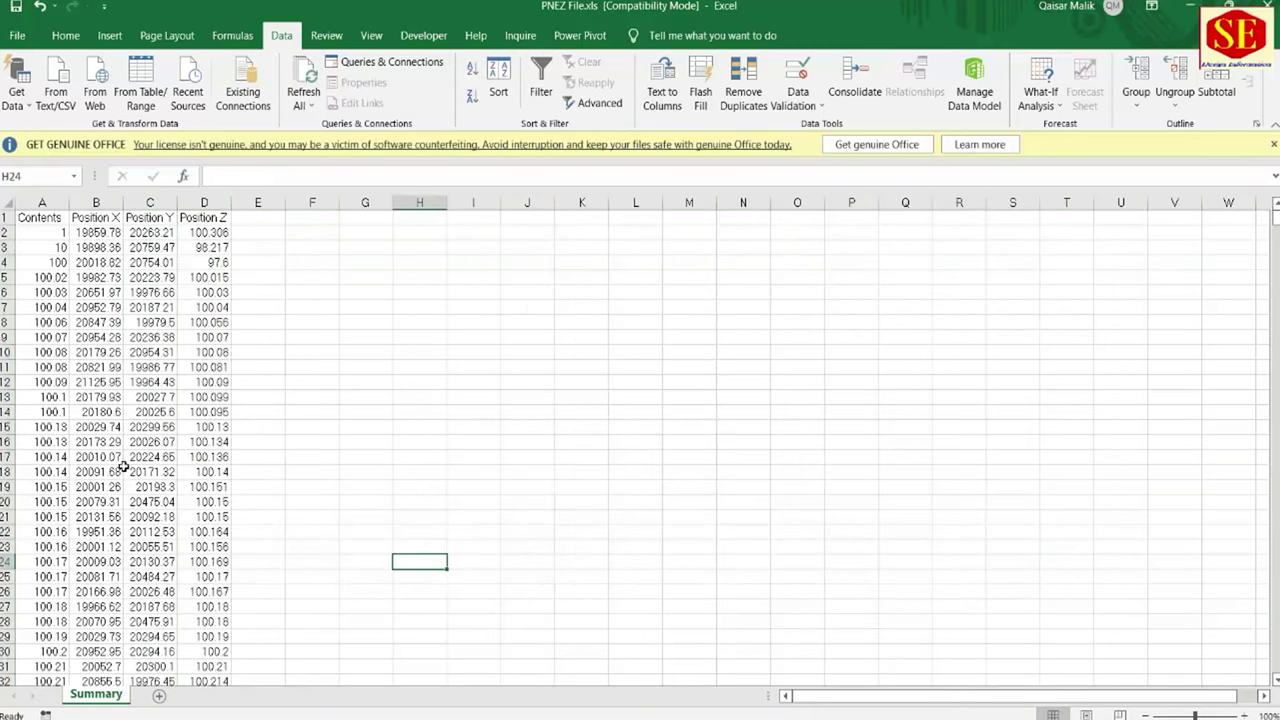
- Scroll through the converted point data, then return to the PNEZ drawing in AutoCAD
{"action": "scroll", "coordinate": [105, 362], "scroll_direction": "down", "scroll_amount": 6}
{"action": "scroll", "coordinate": [167, 460], "scroll_direction": "down", "scroll_amount": 13}
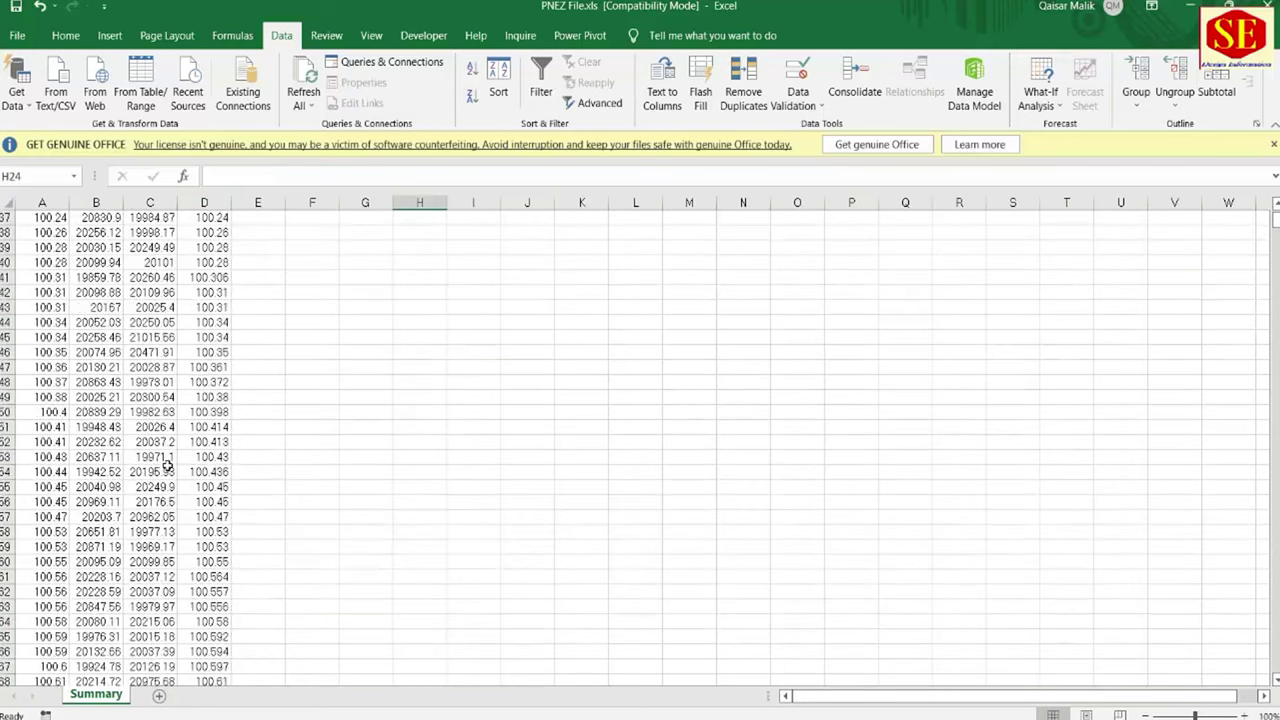
{"action": "scroll", "coordinate": [167, 463], "scroll_direction": "down", "scroll_amount": 5}
{"action": "scroll", "coordinate": [167, 463], "scroll_direction": "down", "scroll_amount": 3}
{"action": "scroll", "coordinate": [170, 465], "scroll_direction": "down", "scroll_amount": 3}
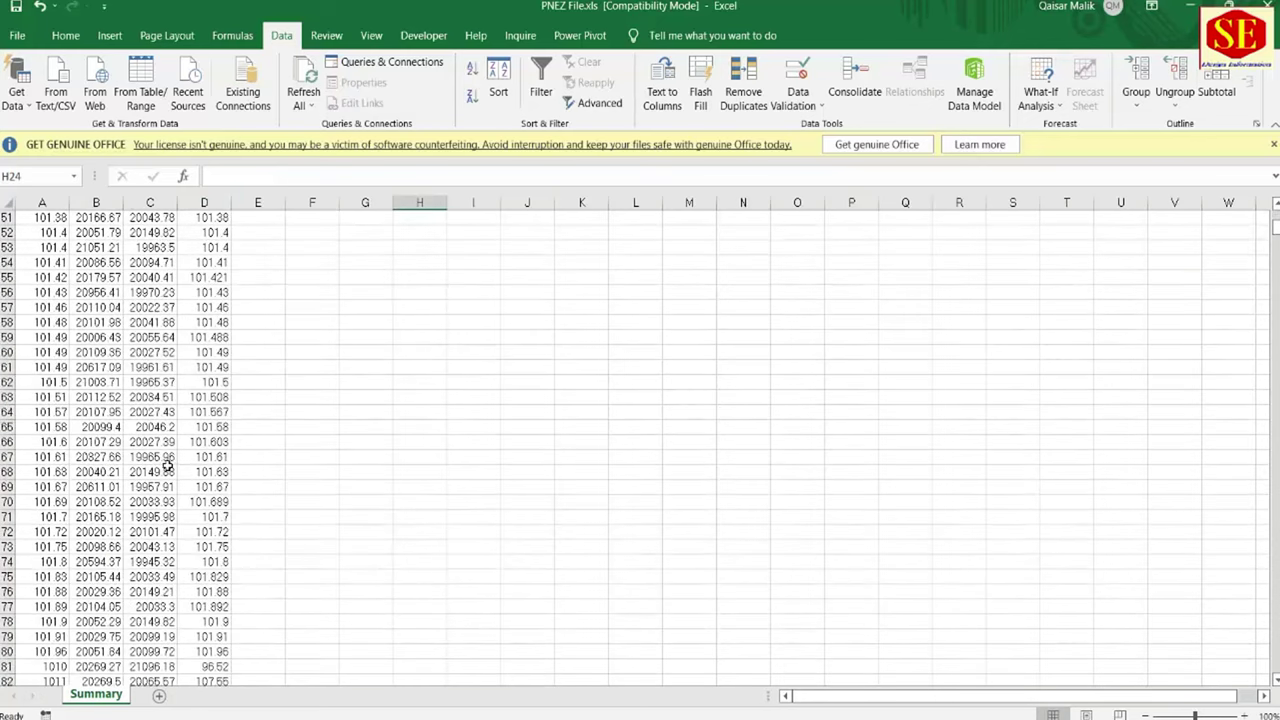
{"action": "scroll", "coordinate": [177, 467], "scroll_direction": "down", "scroll_amount": 3}
{"action": "scroll", "coordinate": [177, 467], "scroll_direction": "down", "scroll_amount": 7}
{"action": "scroll", "coordinate": [177, 463], "scroll_direction": "up", "scroll_amount": 4}
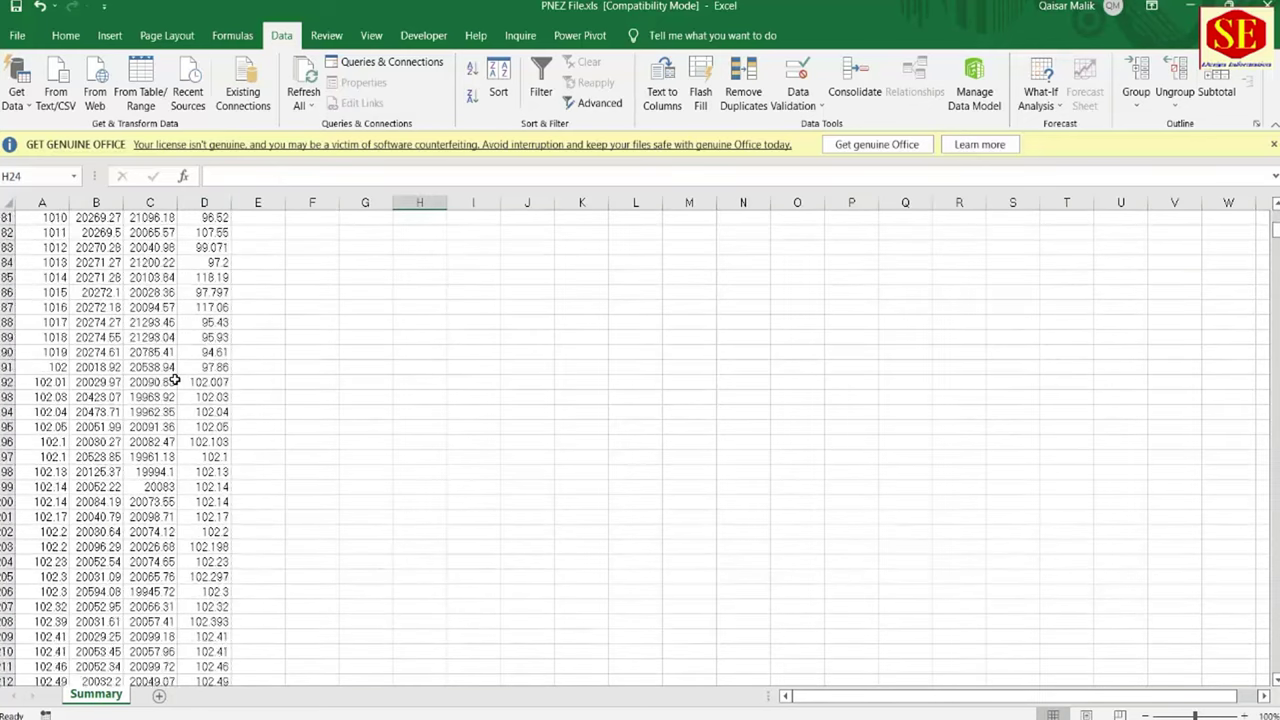
{"action": "scroll", "coordinate": [170, 386], "scroll_direction": "up", "scroll_amount": 1}
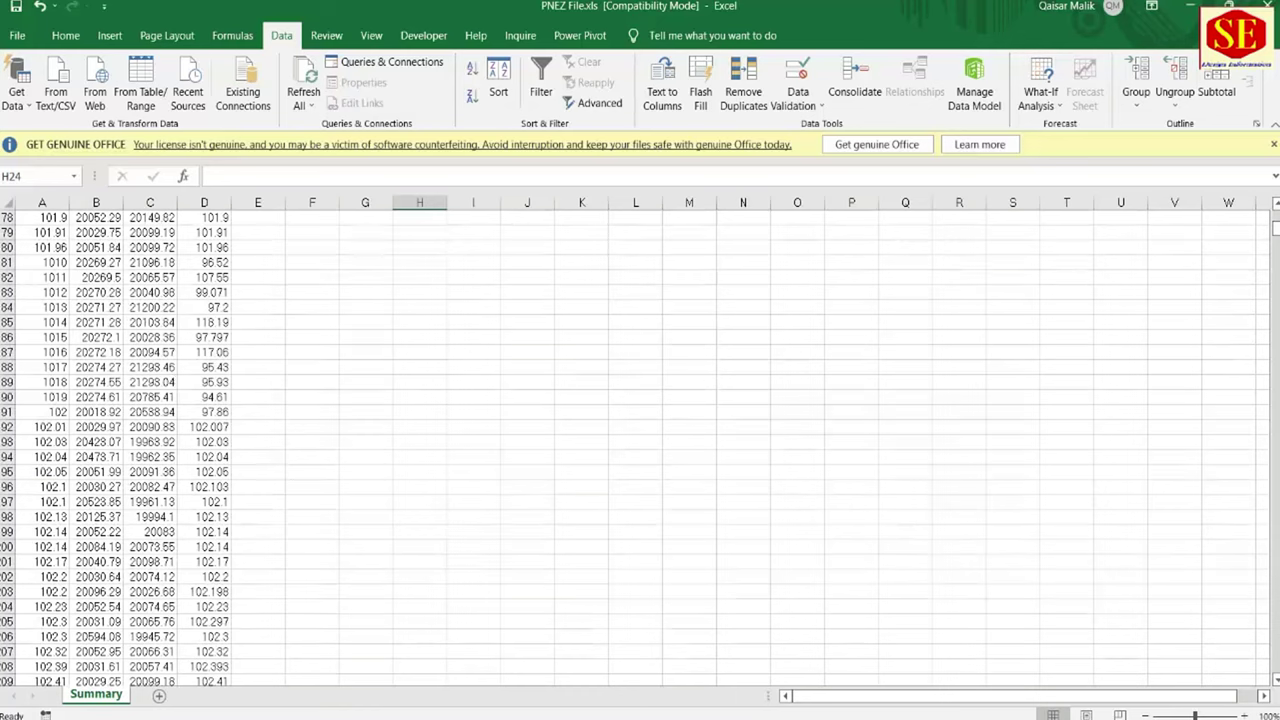
{"action": "left_click", "coordinate": [720, 680]}
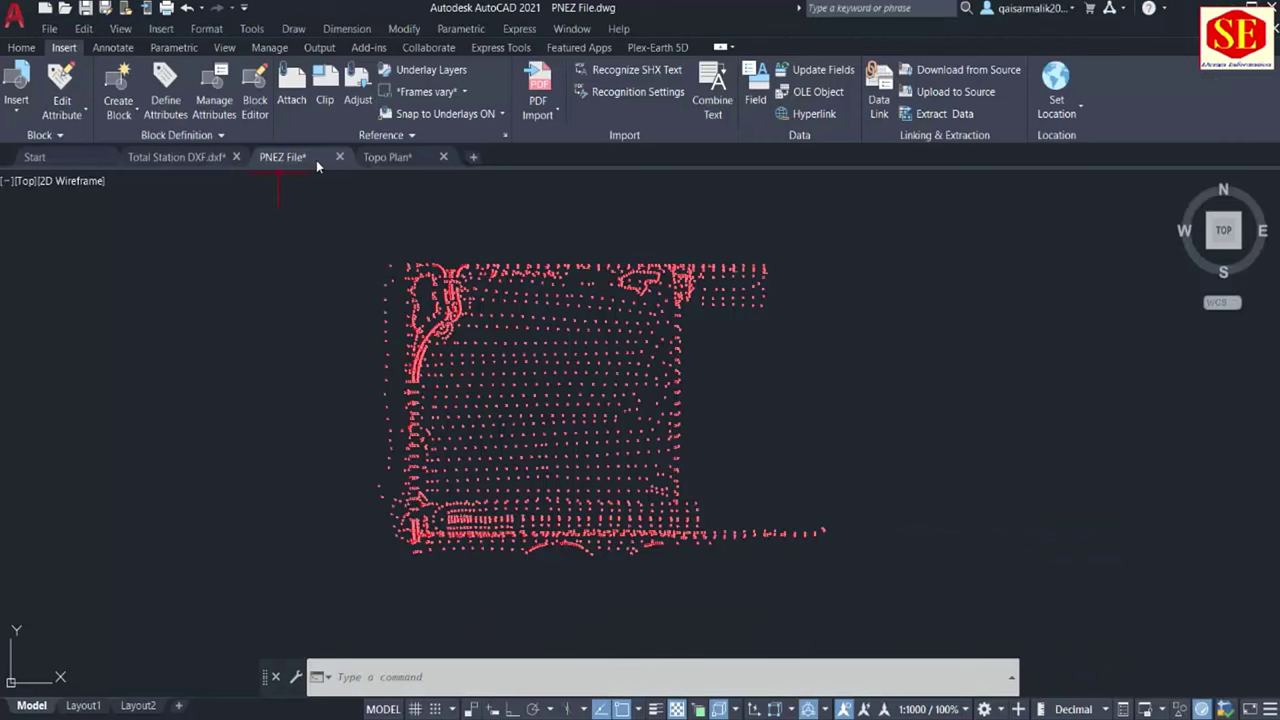
- In the Topo Plan drawing, start a new data extraction saved as bcd
{"action": "left_click", "coordinate": [388, 157]}
{"action": "scroll", "coordinate": [620, 510], "scroll_direction": "up", "scroll_amount": 5}
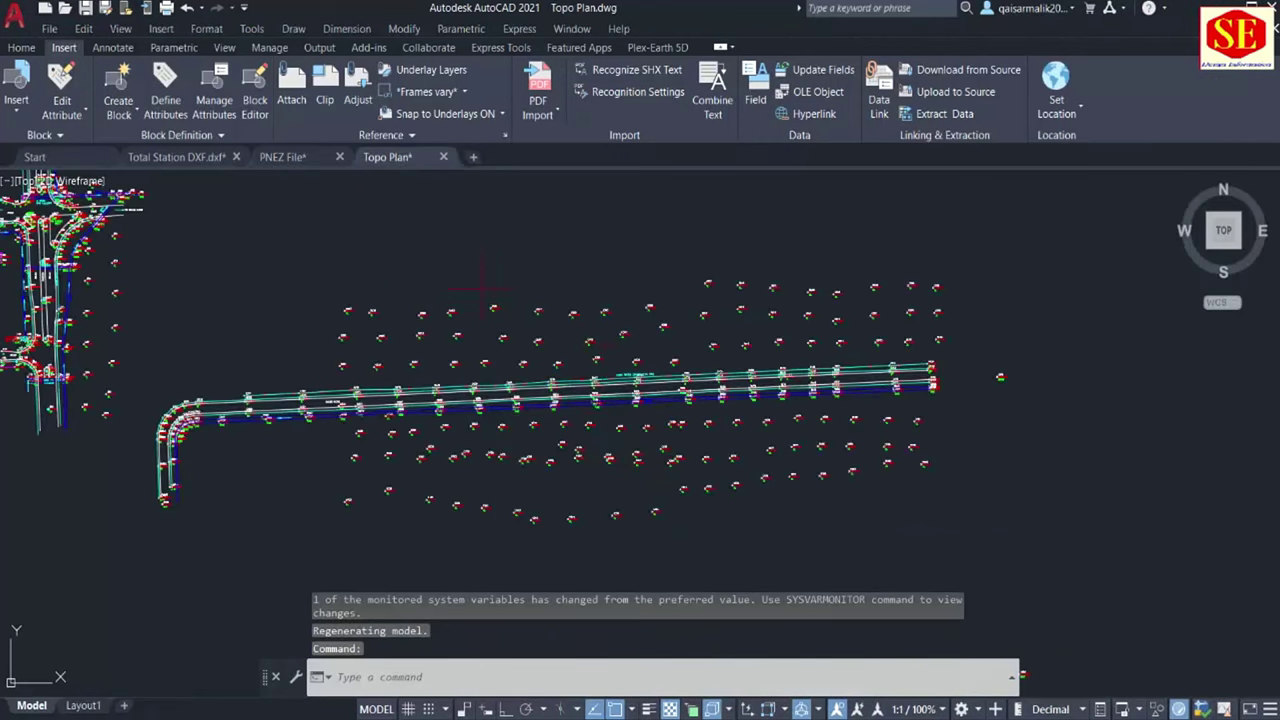
{"action": "scroll", "coordinate": [500, 400], "scroll_direction": "down", "scroll_amount": 5}
{"action": "middle_click_drag", "start_coordinate": [400, 305], "coordinate": [410, 405]}
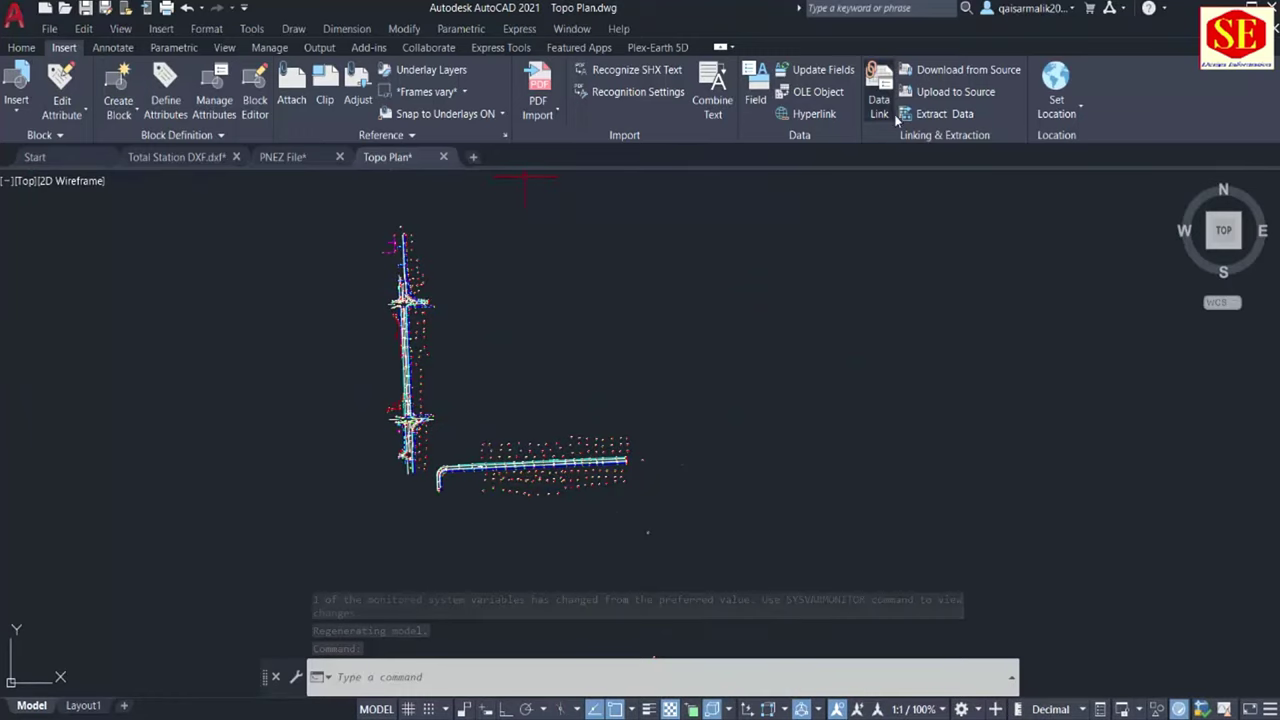
{"action": "left_click", "coordinate": [935, 113]}
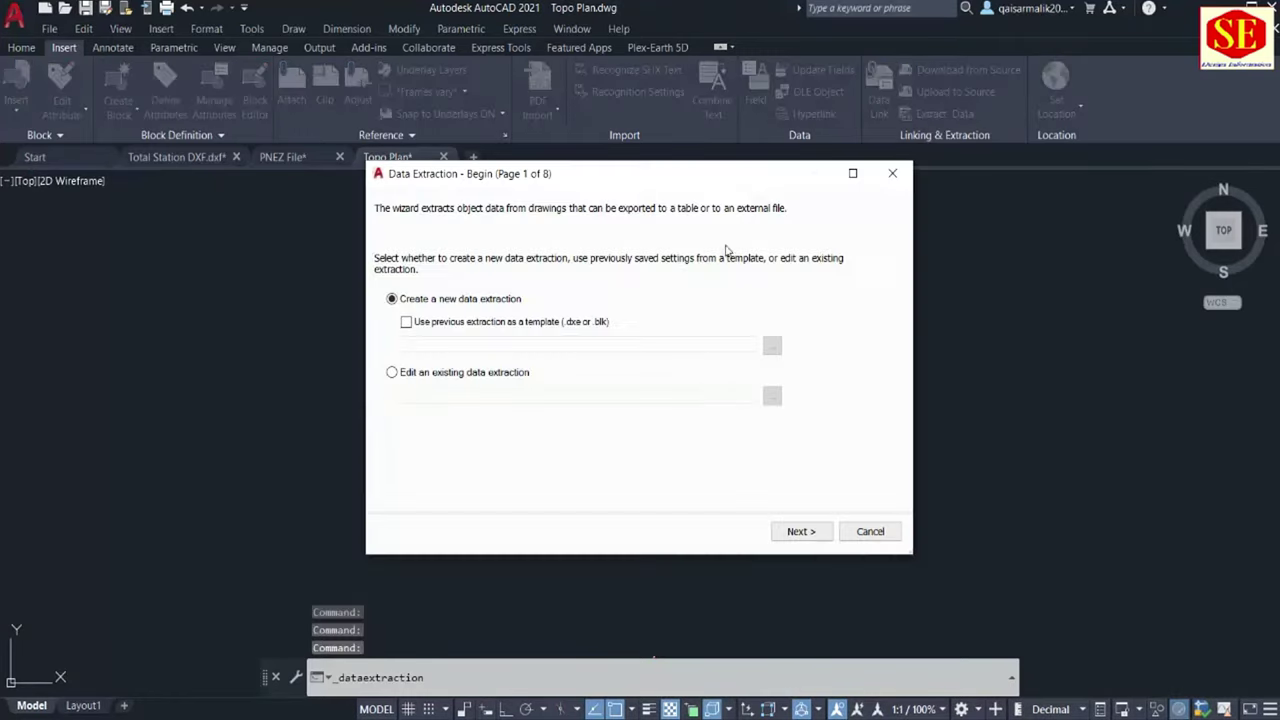
{"action": "left_click", "coordinate": [818, 531]}
{"action": "type", "text": "bcd"}
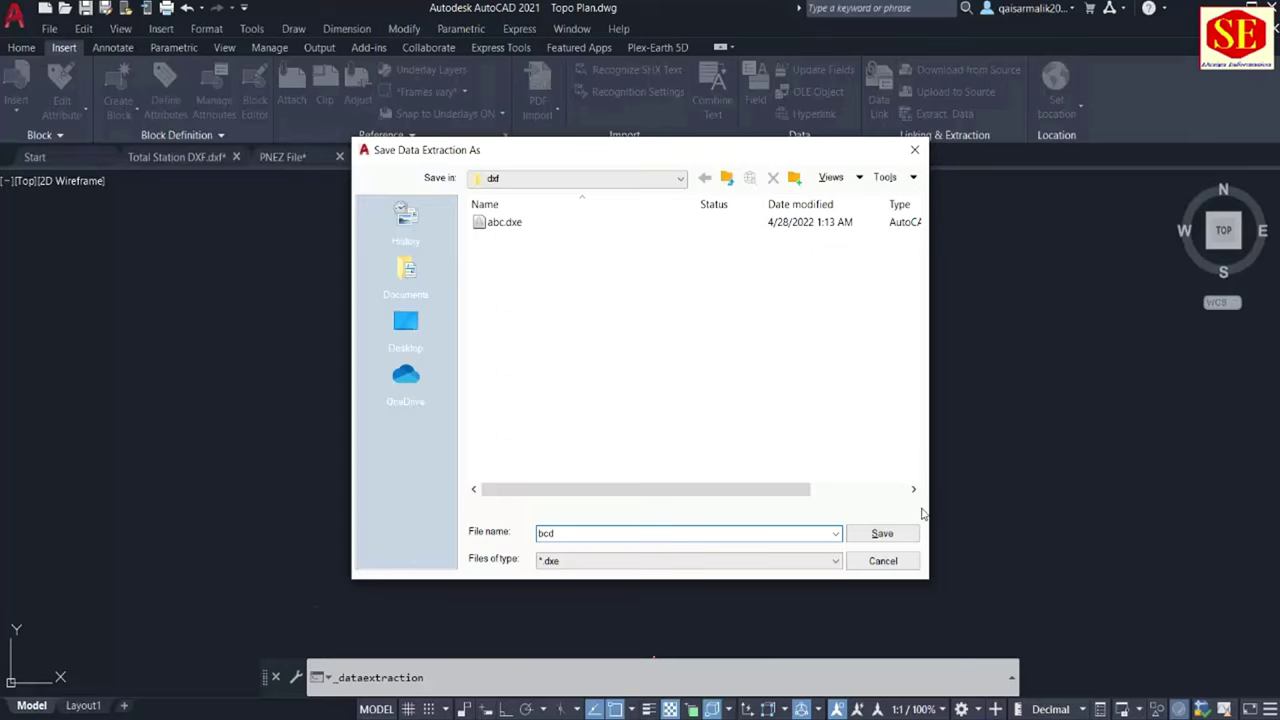
{"action": "left_click", "coordinate": [882, 533]}
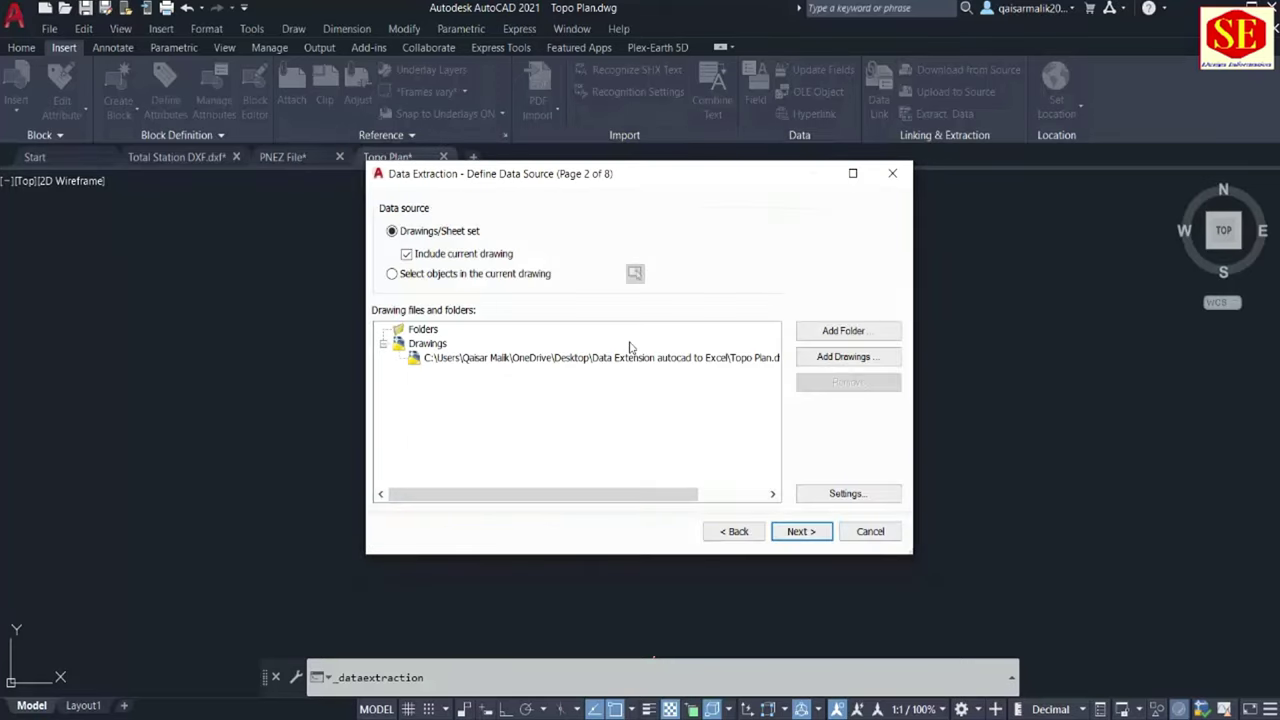
- Window-select all 1511 drawing objects as the extraction source and continue
{"action": "left_click", "coordinate": [421, 274]}
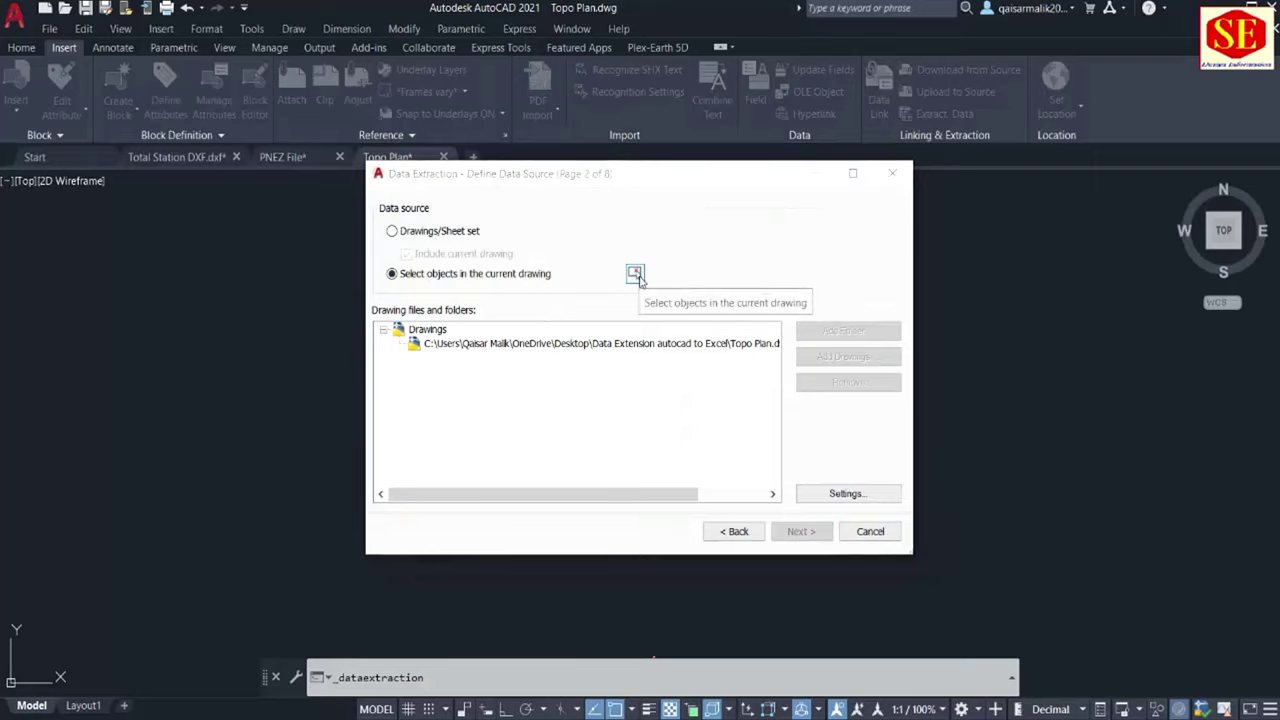
{"action": "left_click", "coordinate": [636, 276]}
{"action": "left_click", "coordinate": [313, 197]}
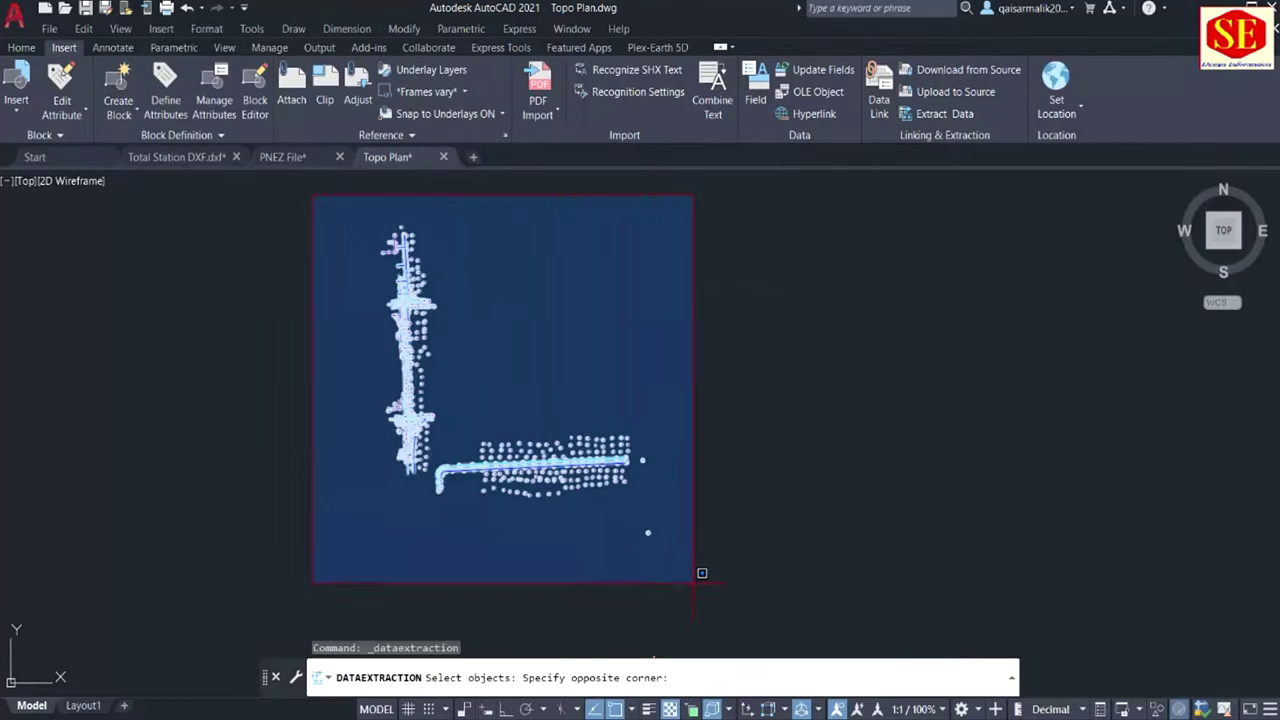
{"action": "left_click", "coordinate": [720, 550]}
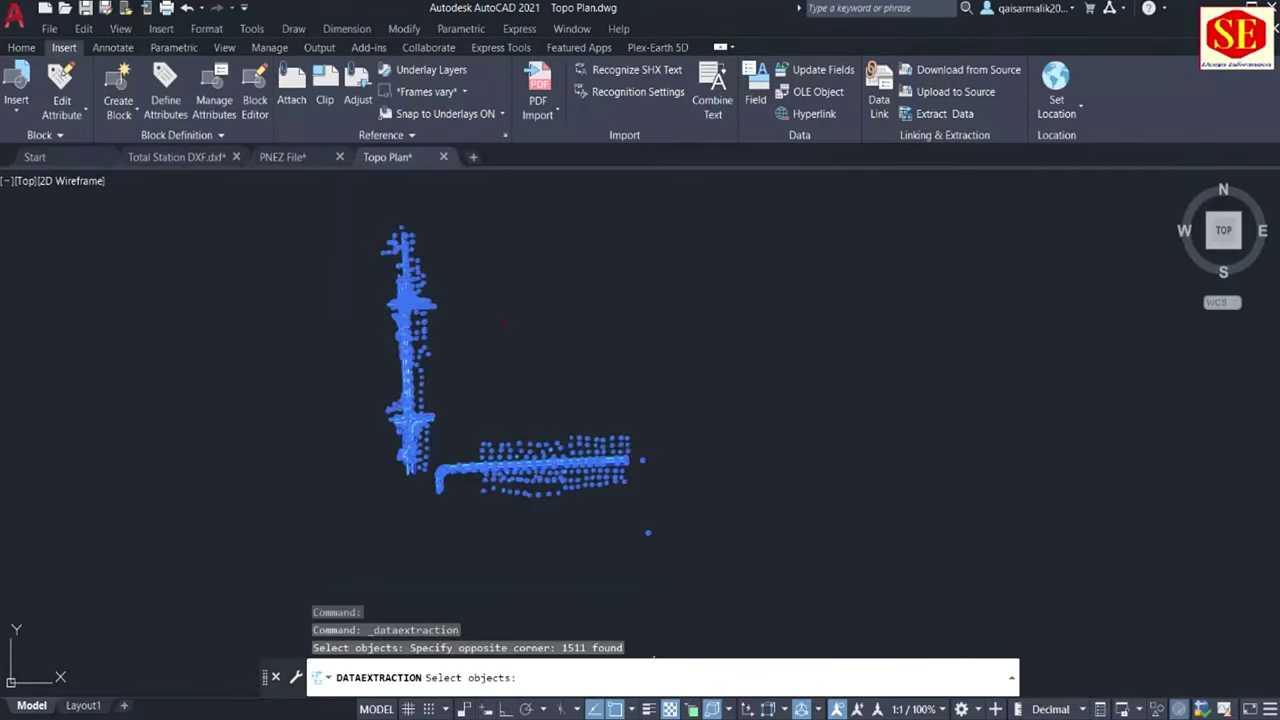
{"action": "key", "text": "Return"}
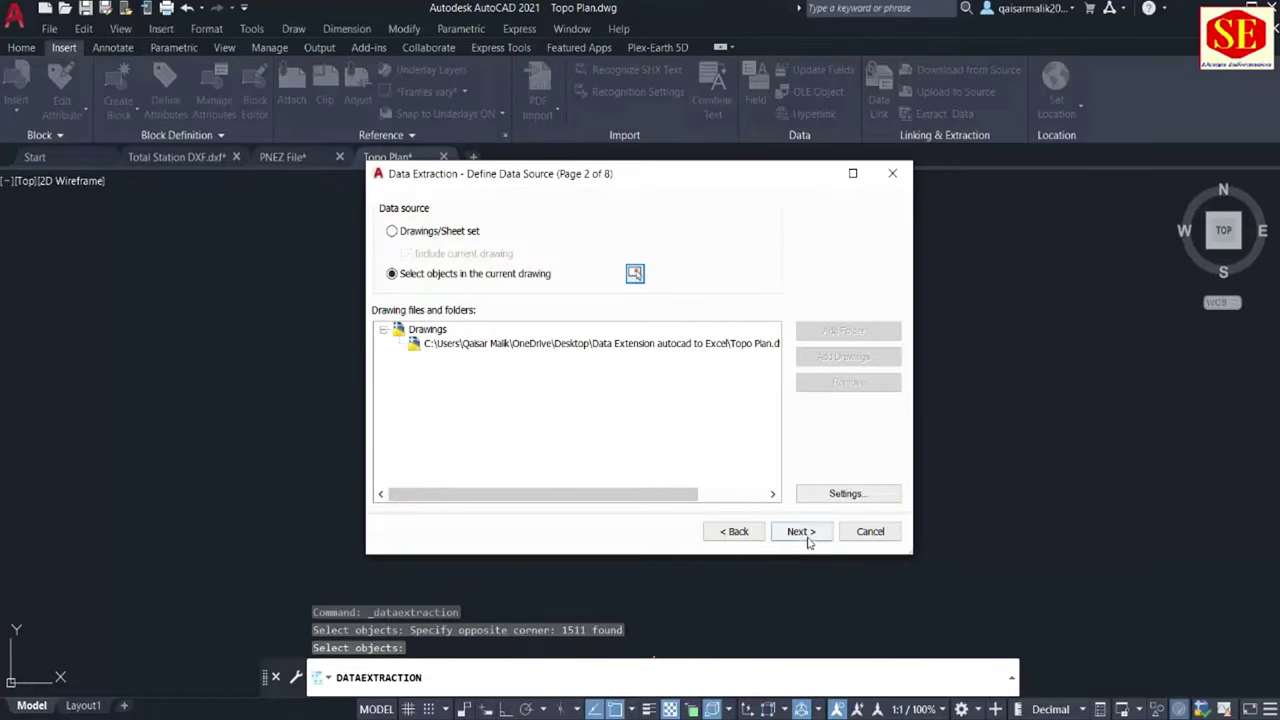
{"action": "left_click", "coordinate": [801, 531]}
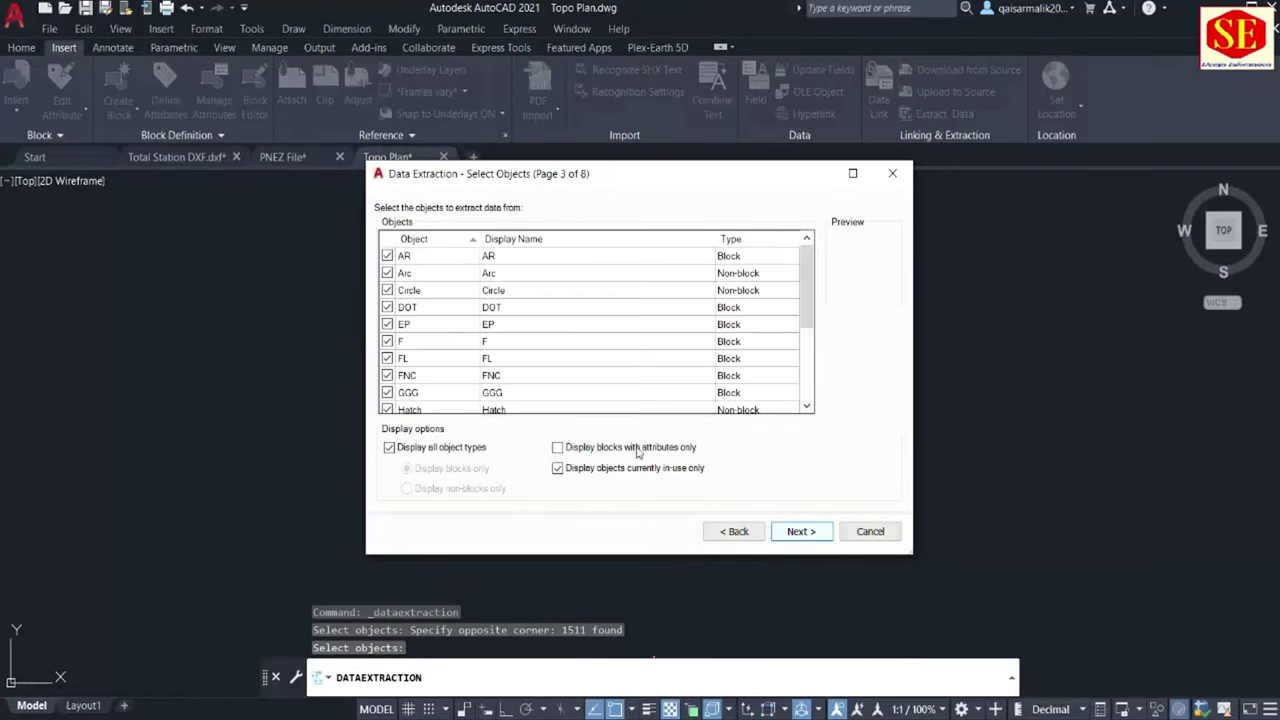
- Exclude AR, Arc, Circle, DOT, EP, F, FL, FNC and GGG object types
{"action": "scroll", "coordinate": [424, 260], "scroll_direction": "down", "scroll_amount": 3}
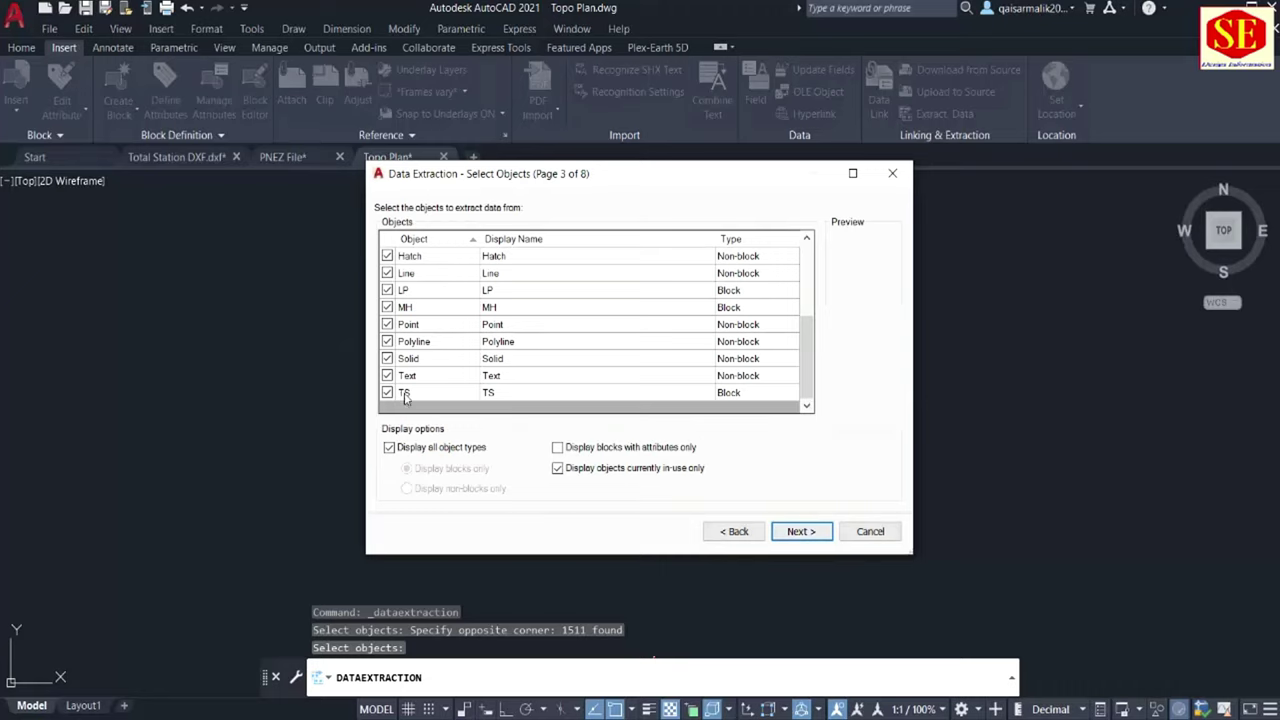
{"action": "scroll", "coordinate": [404, 390], "scroll_direction": "up", "scroll_amount": 2}
{"action": "scroll", "coordinate": [404, 389], "scroll_direction": "up", "scroll_amount": 1}
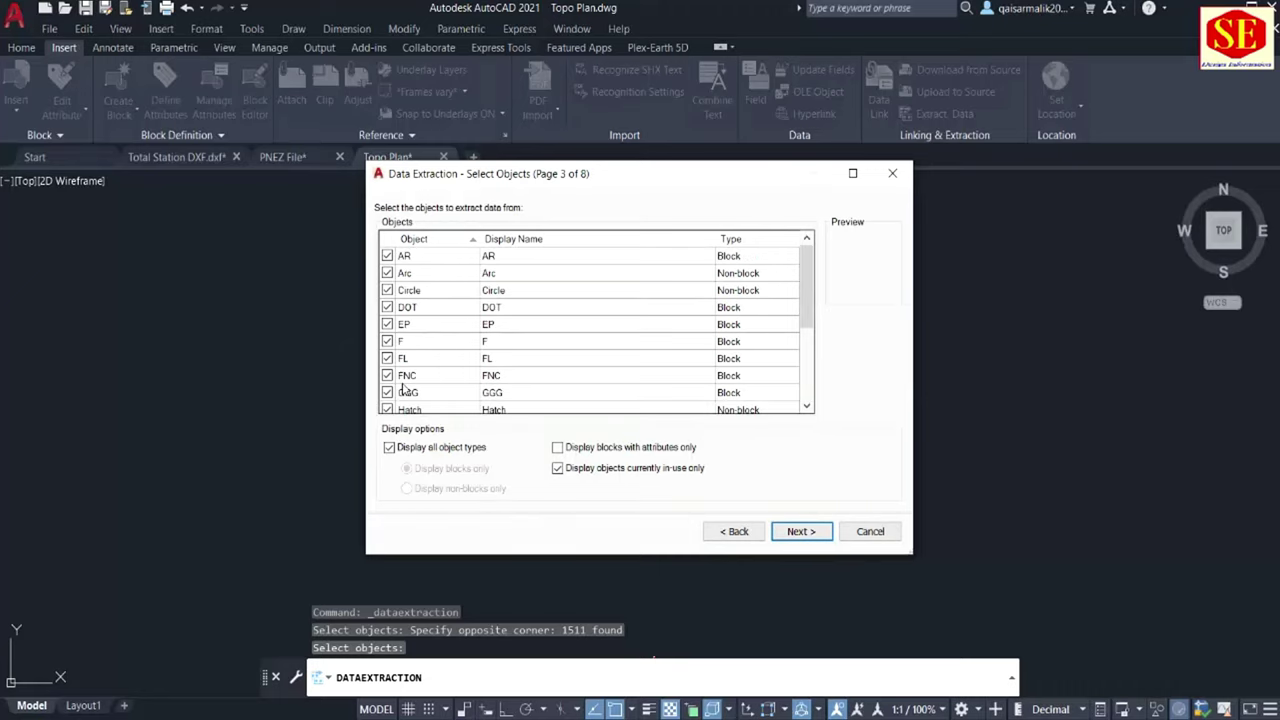
{"action": "left_click", "coordinate": [387, 256]}
{"action": "left_click", "coordinate": [387, 273]}
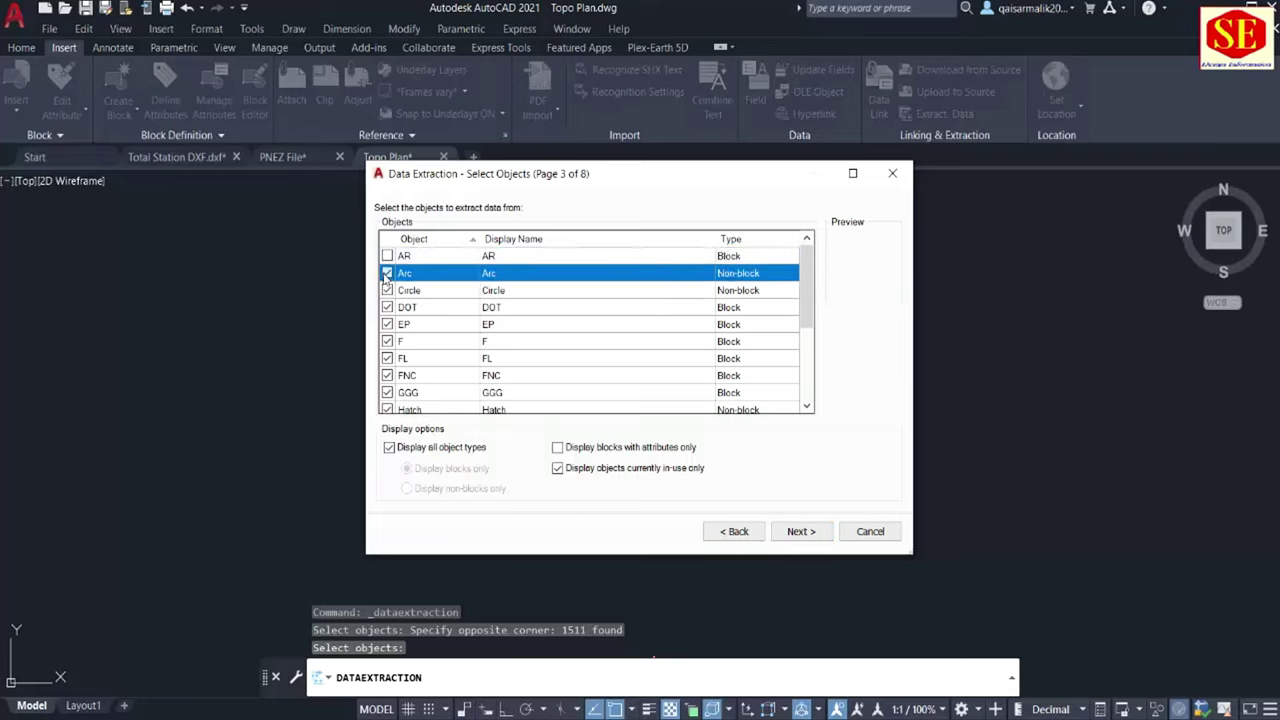
{"action": "left_click", "coordinate": [387, 290]}
{"action": "left_click", "coordinate": [387, 307]}
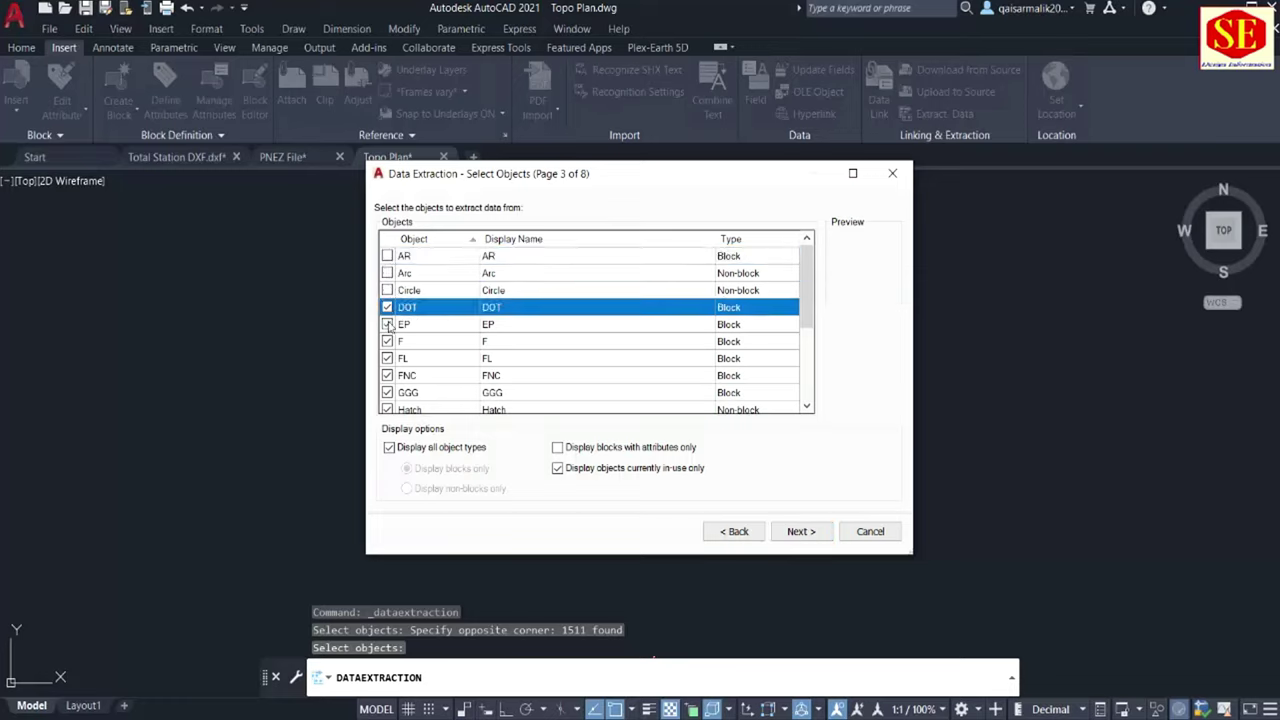
{"action": "left_click", "coordinate": [387, 324]}
{"action": "left_click", "coordinate": [387, 341]}
{"action": "left_click", "coordinate": [387, 358]}
{"action": "left_click", "coordinate": [387, 375]}
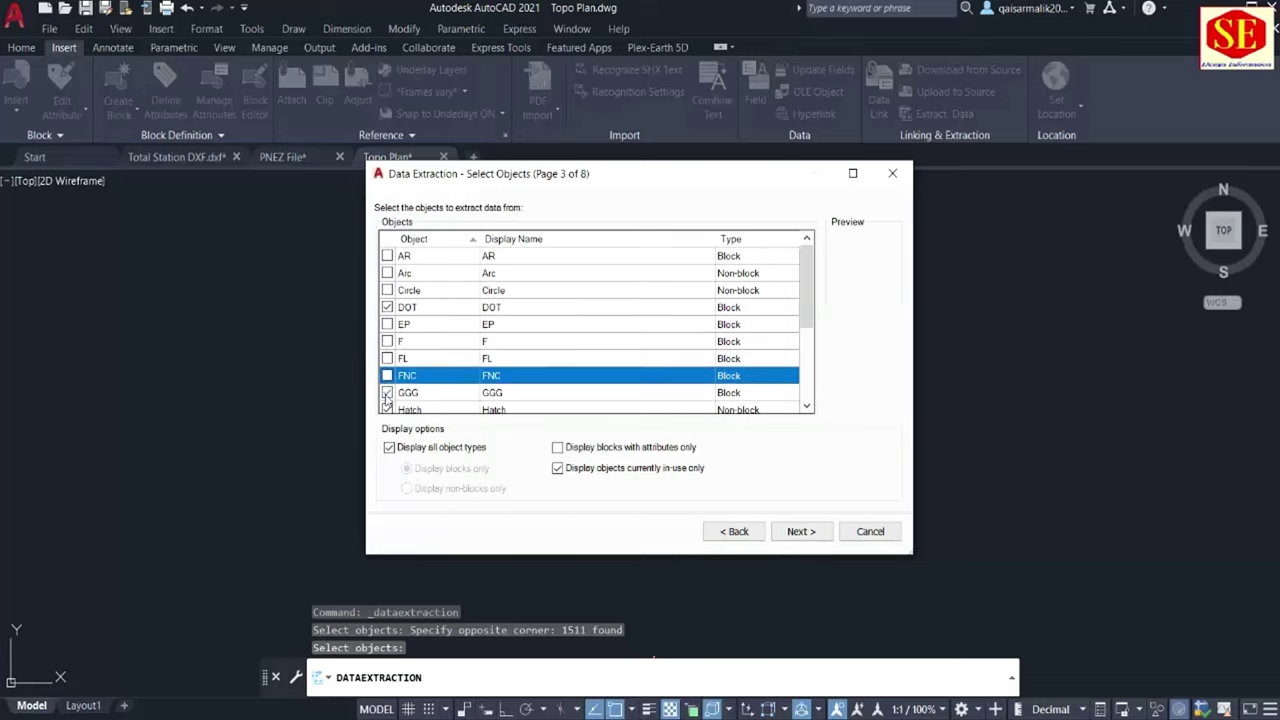
{"action": "left_click", "coordinate": [387, 392]}
- Exclude Hatch, Line, LP, MH, Polyline, Solid and TS types, leaving only Point and Text
{"action": "scroll", "coordinate": [390, 360], "scroll_direction": "down", "scroll_amount": 2}
{"action": "left_click", "coordinate": [387, 307]}
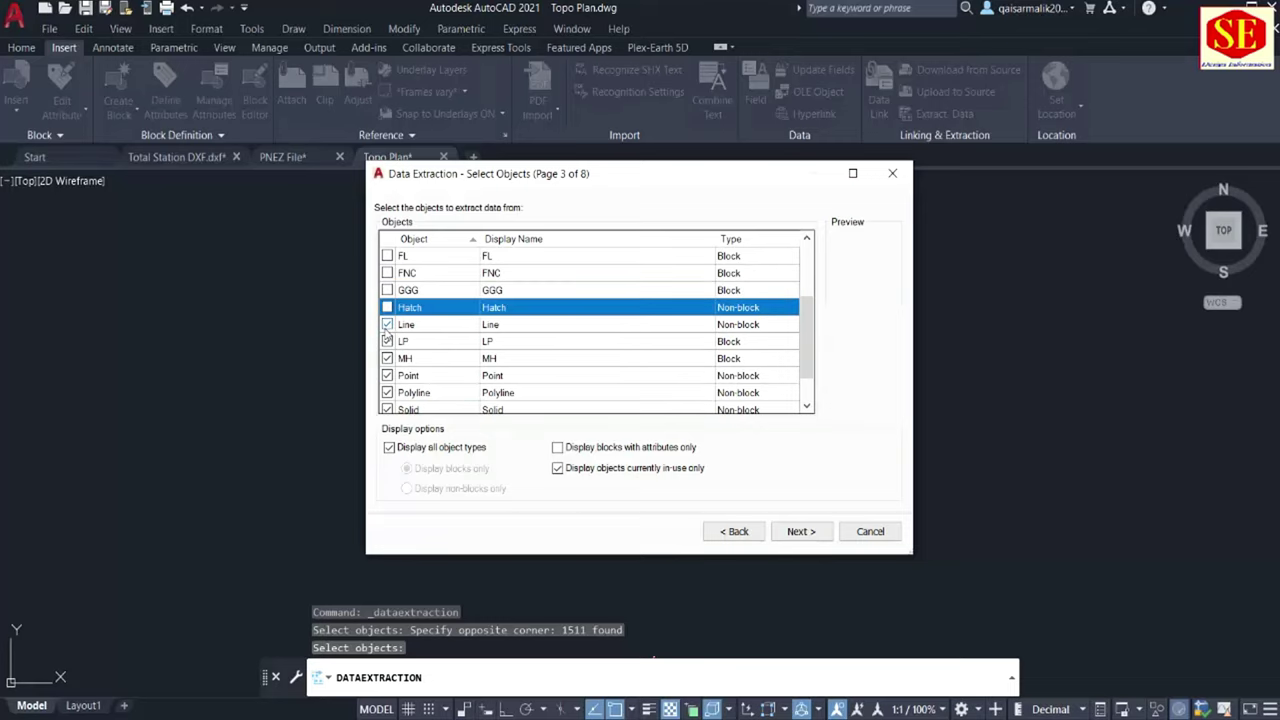
{"action": "left_click", "coordinate": [387, 324]}
{"action": "left_click", "coordinate": [387, 341]}
{"action": "left_click", "coordinate": [387, 358]}
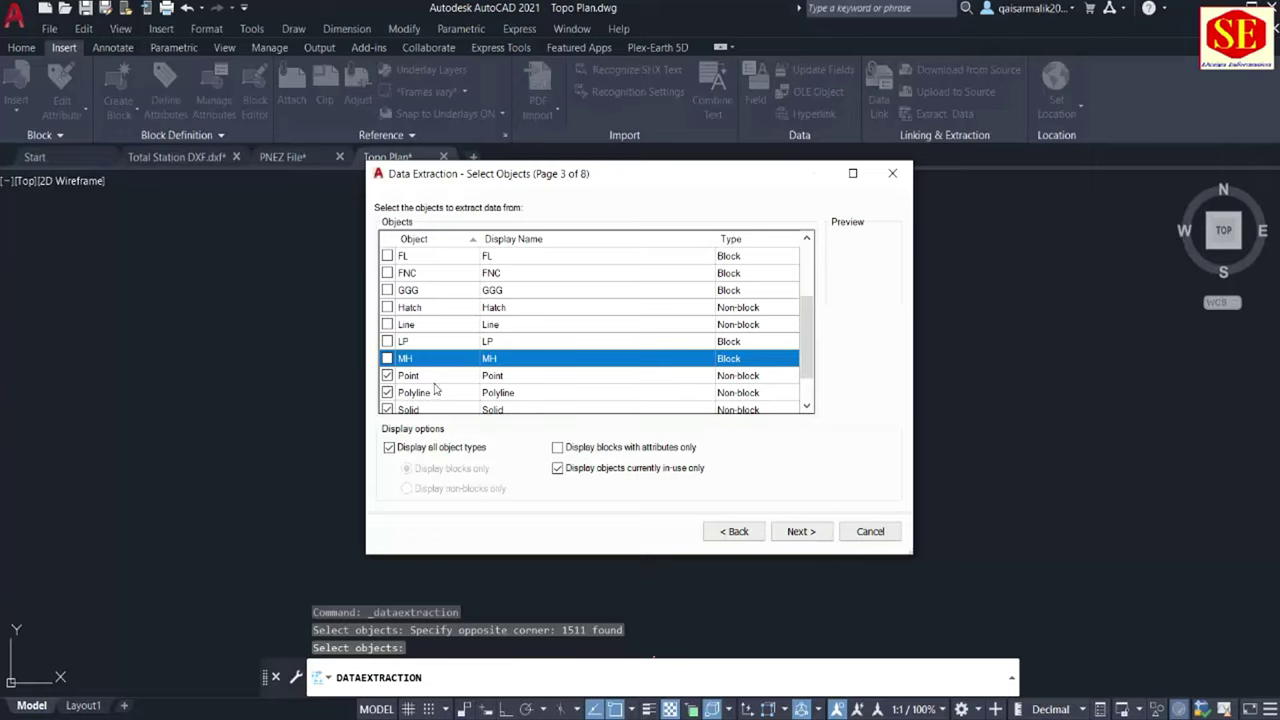
{"action": "left_click", "coordinate": [387, 392]}
{"action": "left_click", "coordinate": [387, 409]}
{"action": "scroll", "coordinate": [390, 410], "scroll_direction": "down", "scroll_amount": 1}
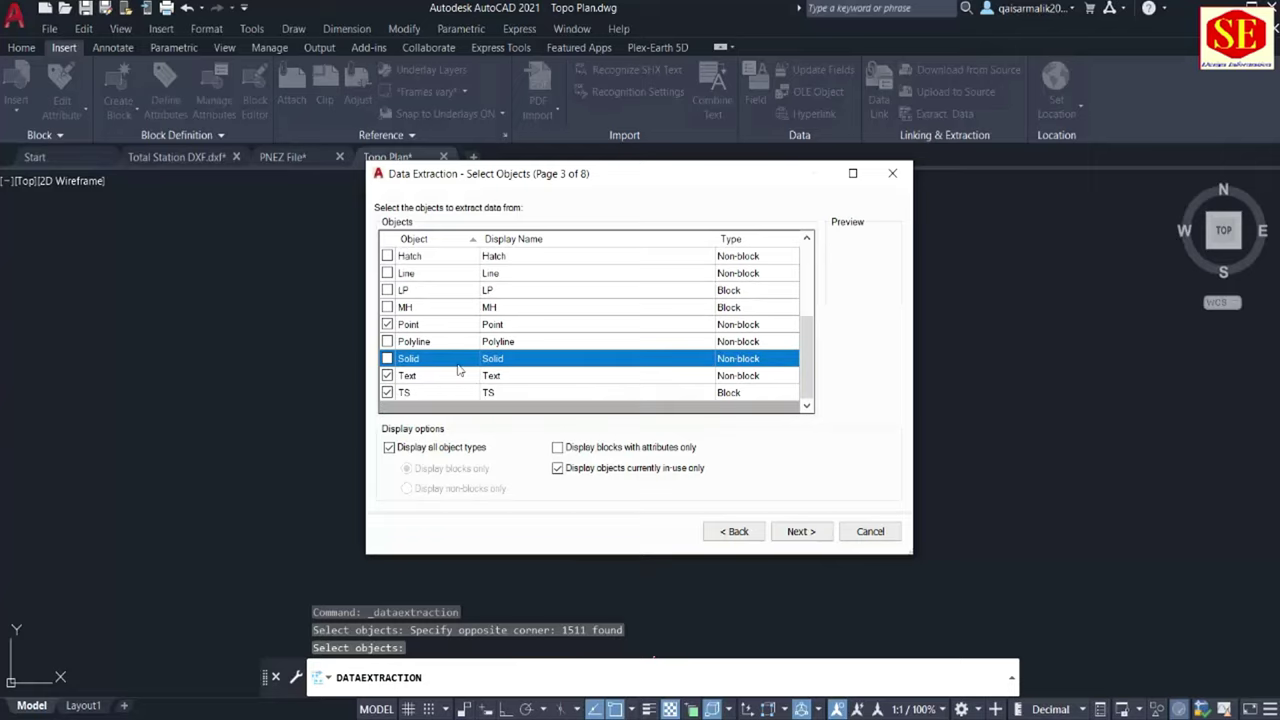
{"action": "left_click", "coordinate": [387, 392]}
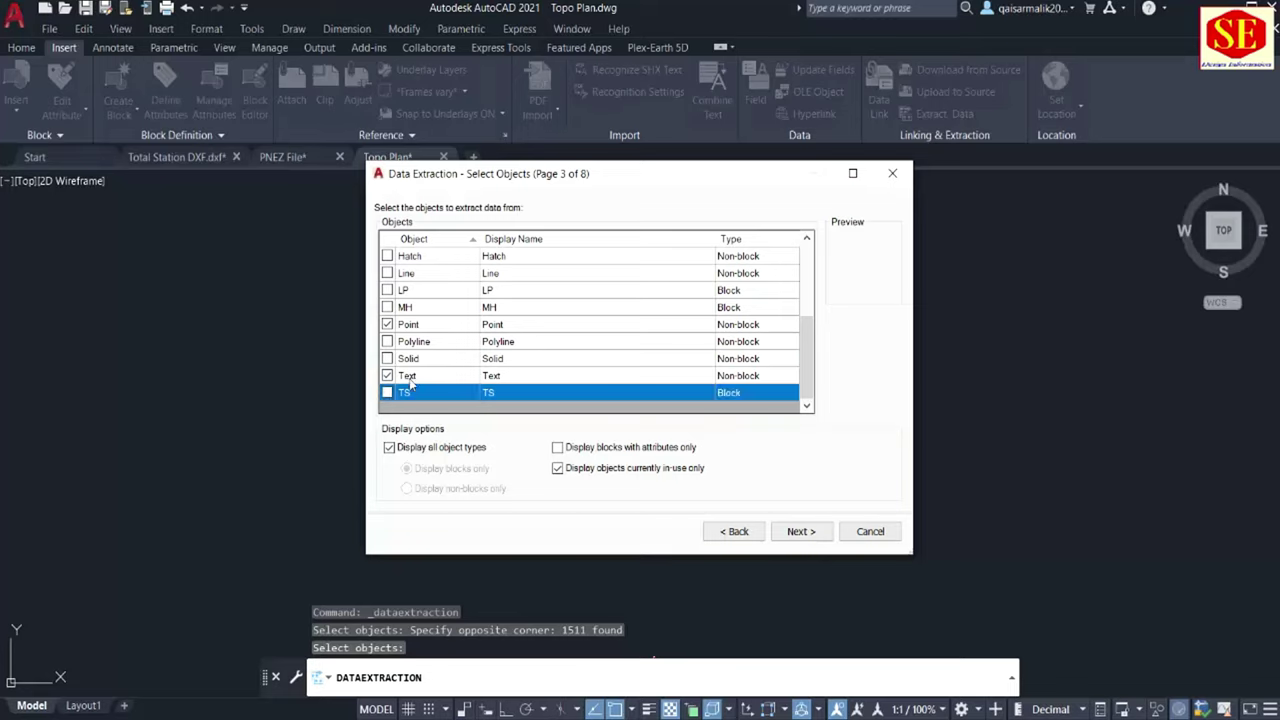
{"action": "scroll", "coordinate": [412, 380], "scroll_direction": "up", "scroll_amount": 4}
{"action": "left_click", "coordinate": [394, 310]}
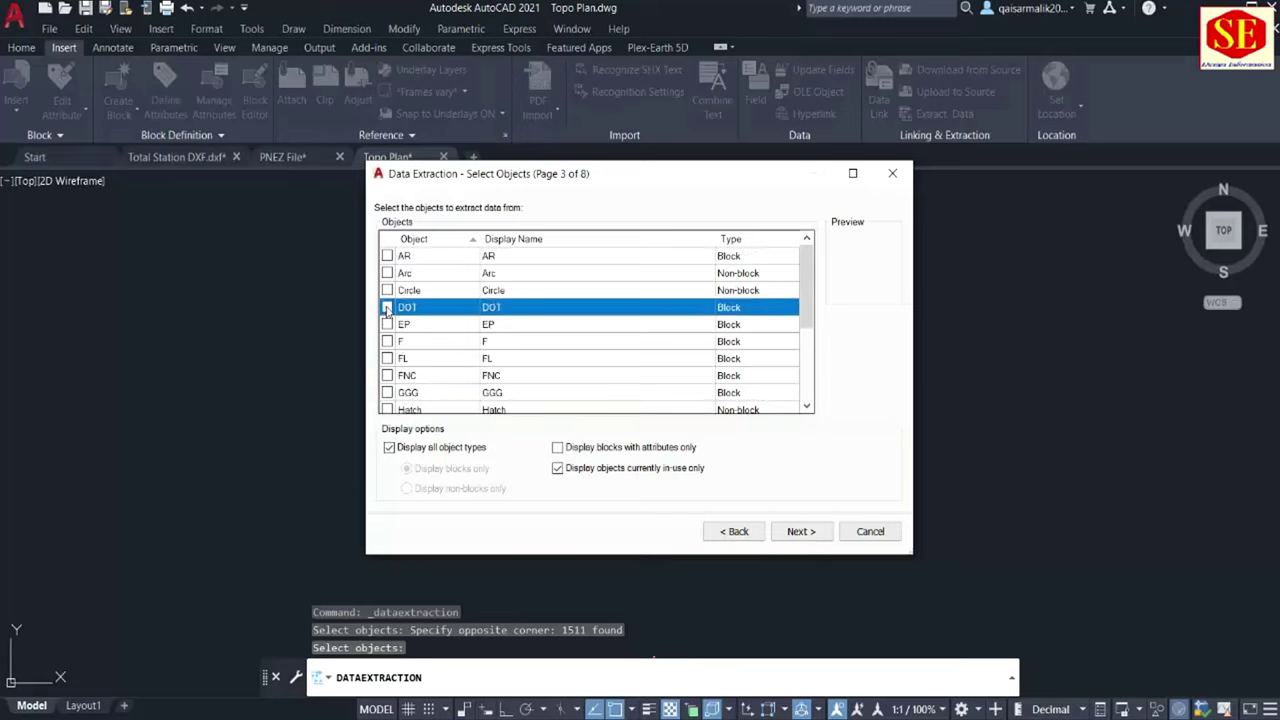
{"action": "scroll", "coordinate": [494, 313], "scroll_direction": "down", "scroll_amount": 4}
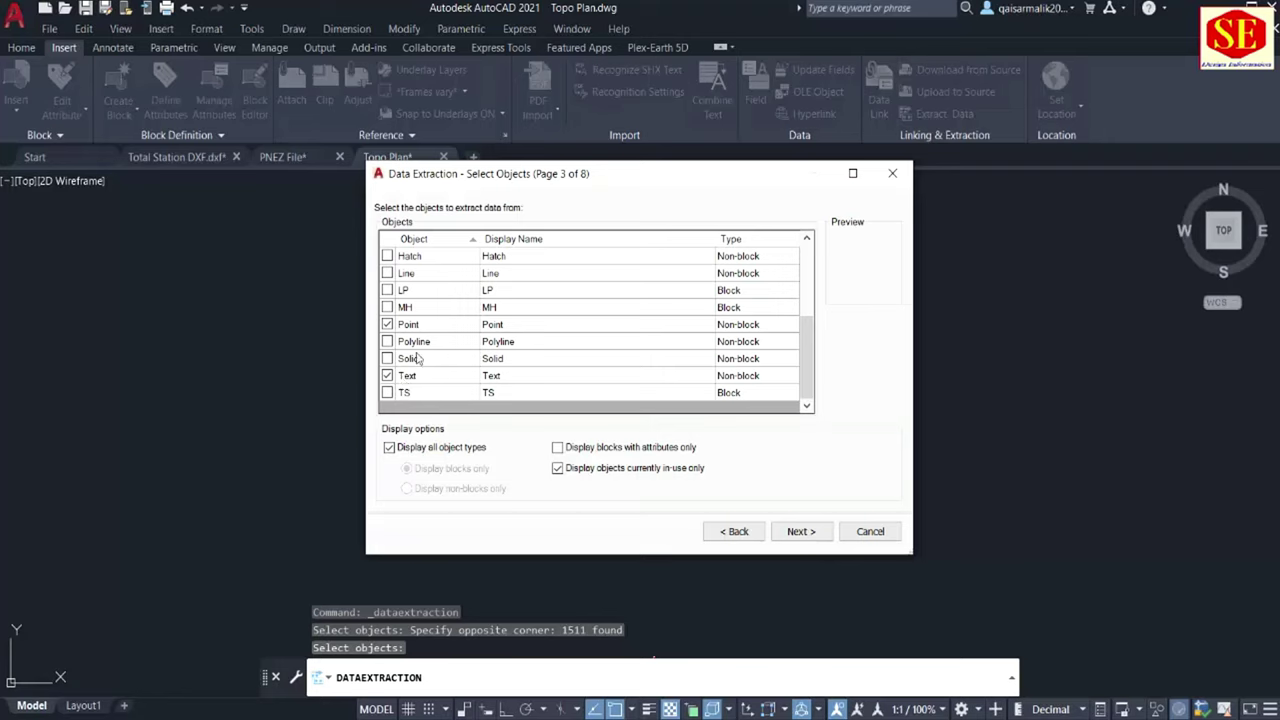
{"action": "left_click", "coordinate": [800, 531]}
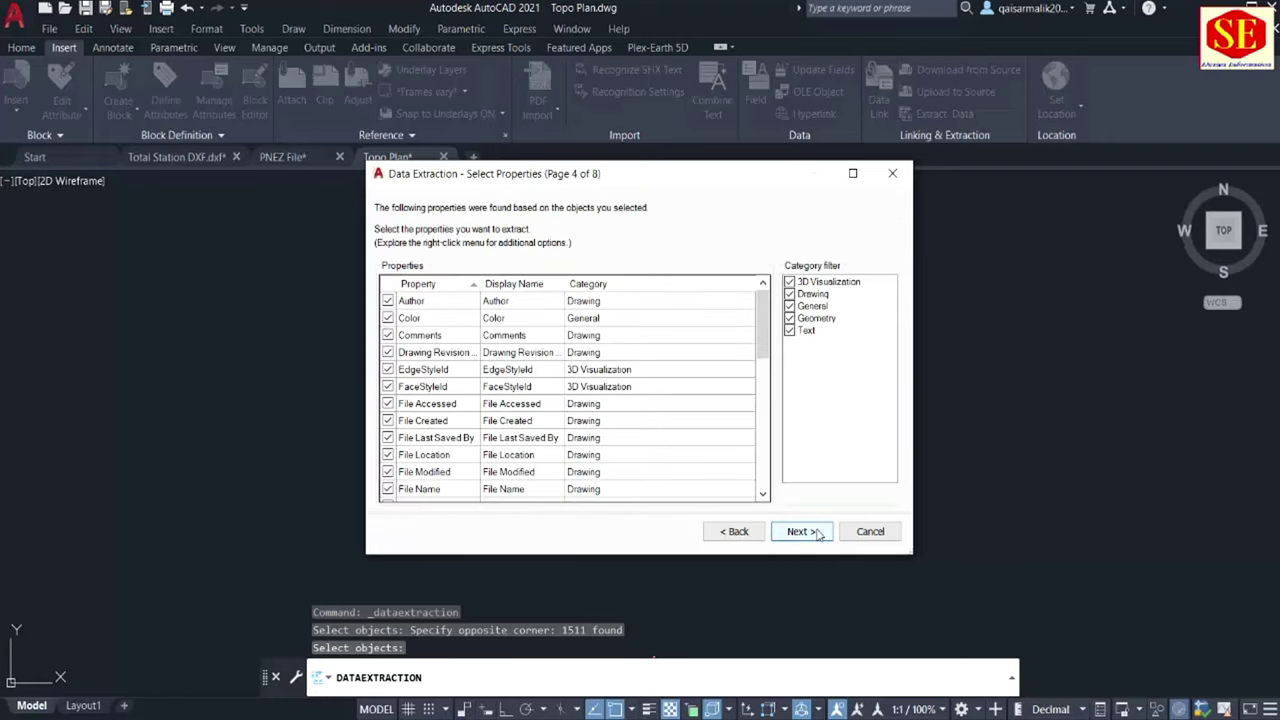
- Turn off the 3D Visualization, Drawing and General property categories
{"action": "left_click", "coordinate": [789, 282]}
{"action": "left_click", "coordinate": [789, 294]}
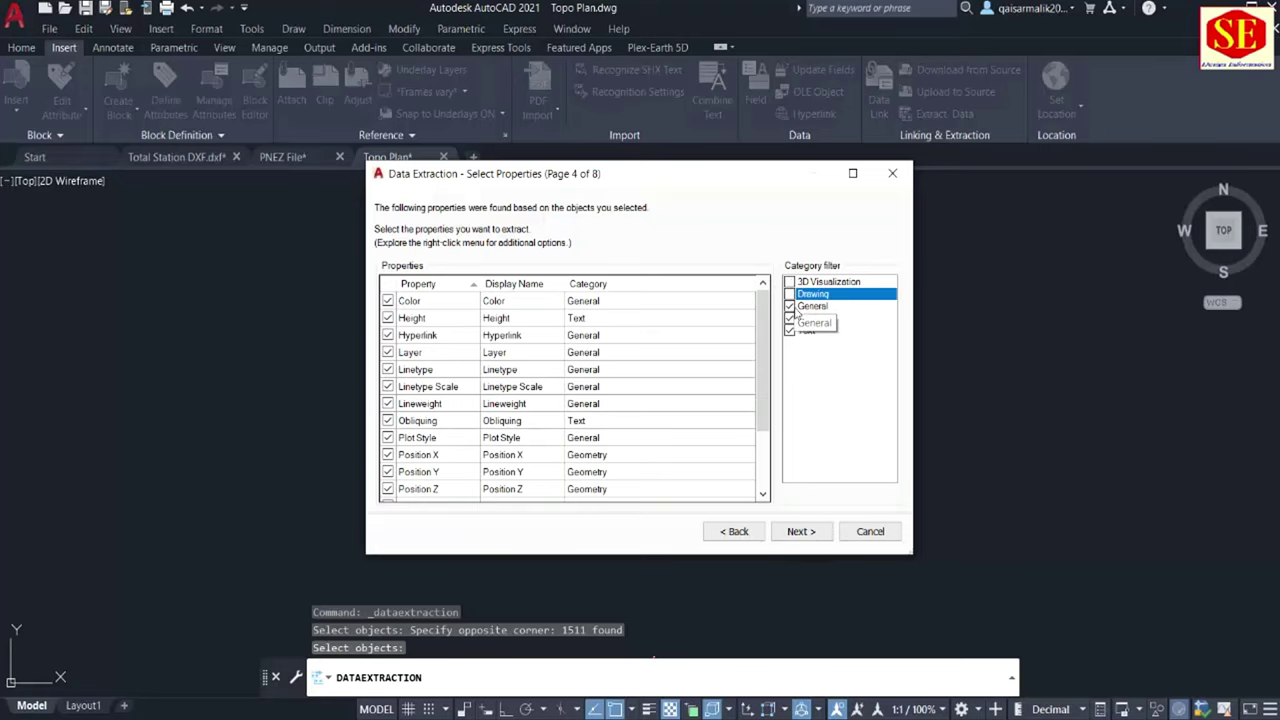
{"action": "left_click", "coordinate": [796, 306]}
{"action": "left_click", "coordinate": [789, 306]}
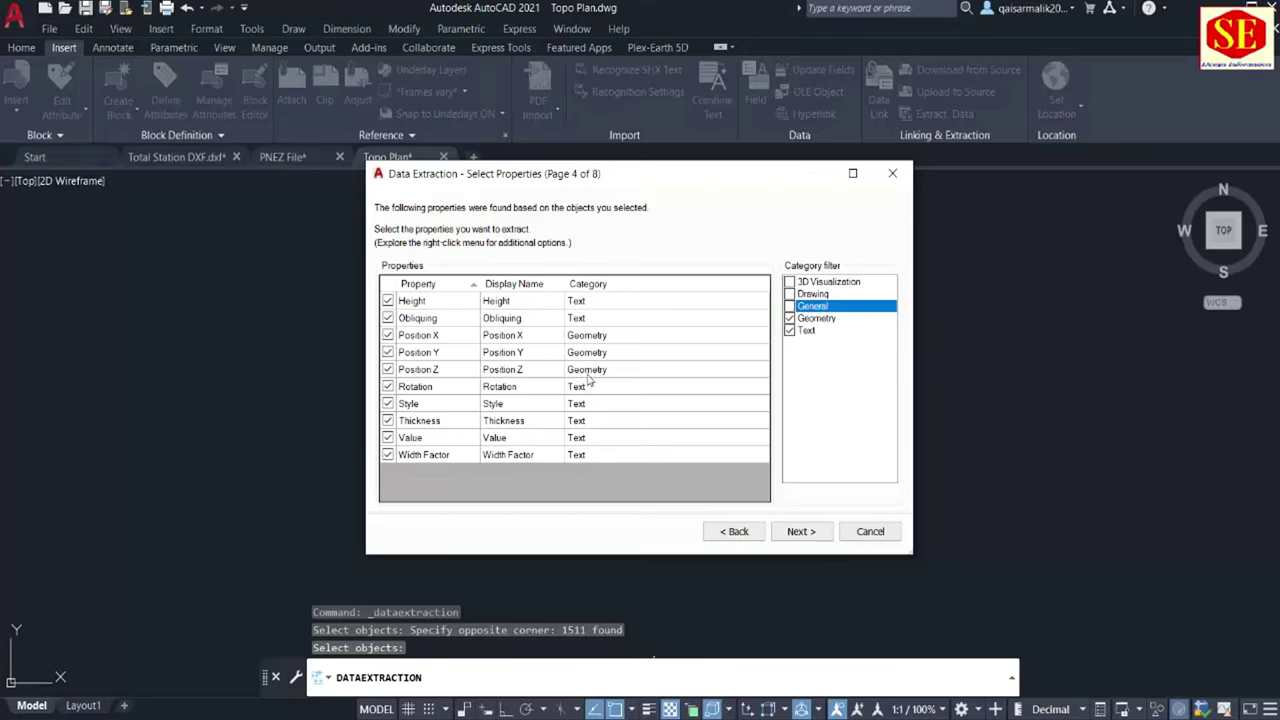
- Leave out Height, Obliquing, Rotation, Style, Thickness and Width Factor, then preview the data
{"action": "left_click", "coordinate": [388, 300]}
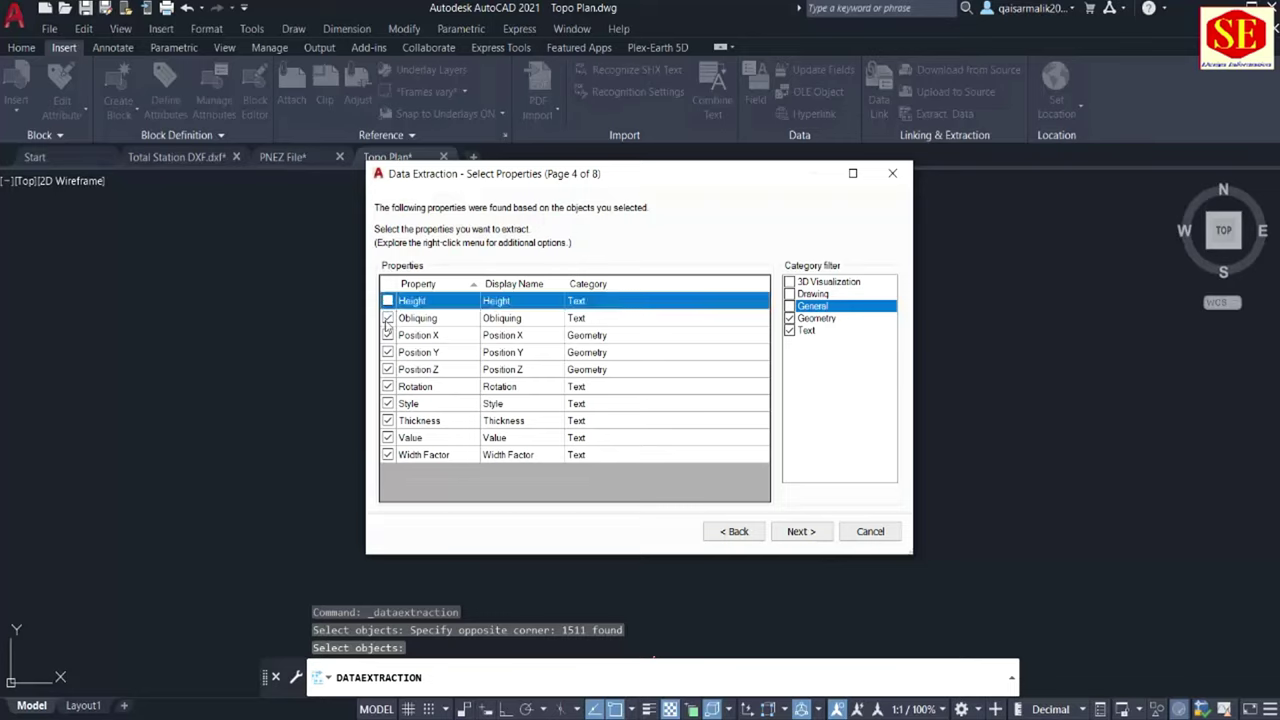
{"action": "left_click", "coordinate": [388, 319]}
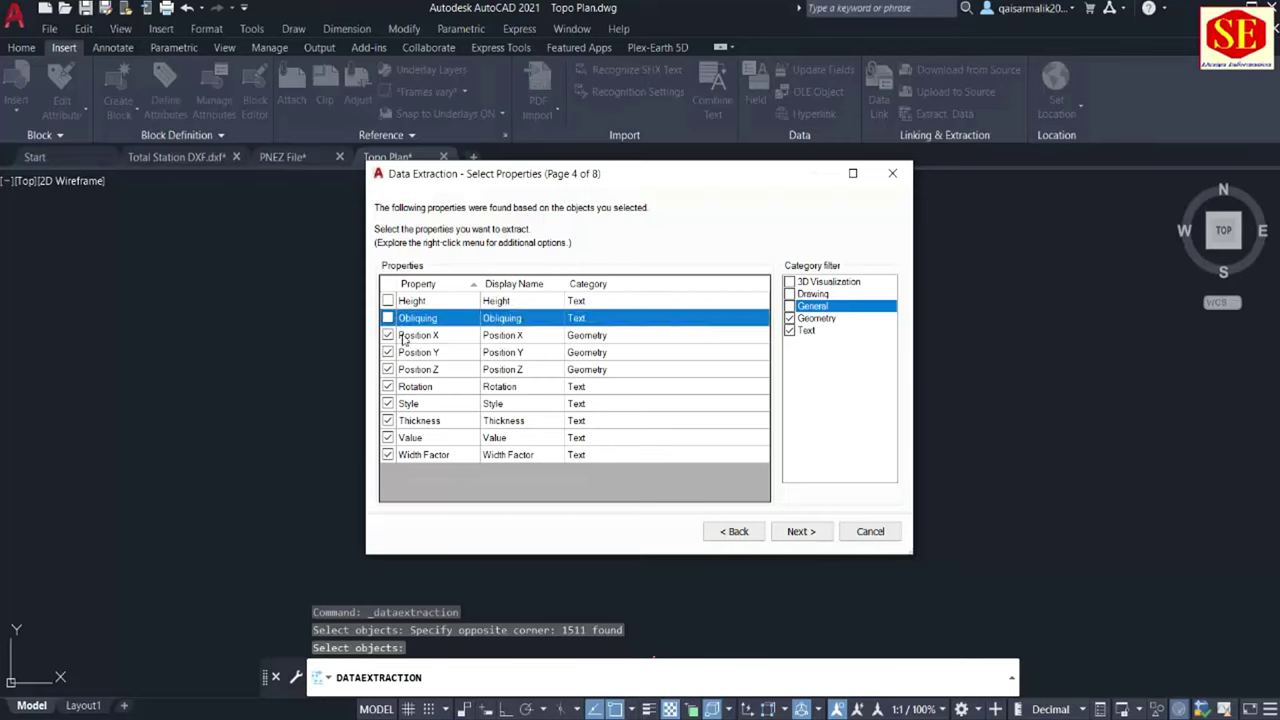
{"action": "left_click", "coordinate": [388, 387]}
{"action": "left_click", "coordinate": [388, 404]}
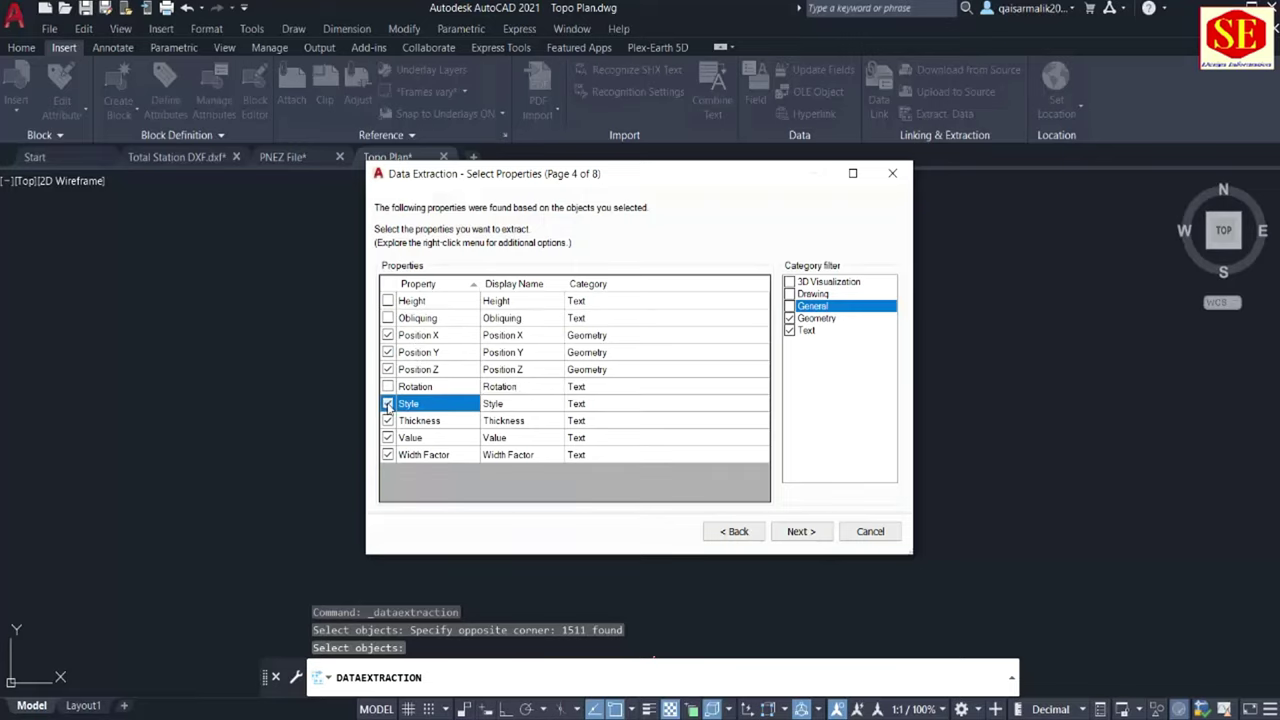
{"action": "left_click", "coordinate": [388, 421]}
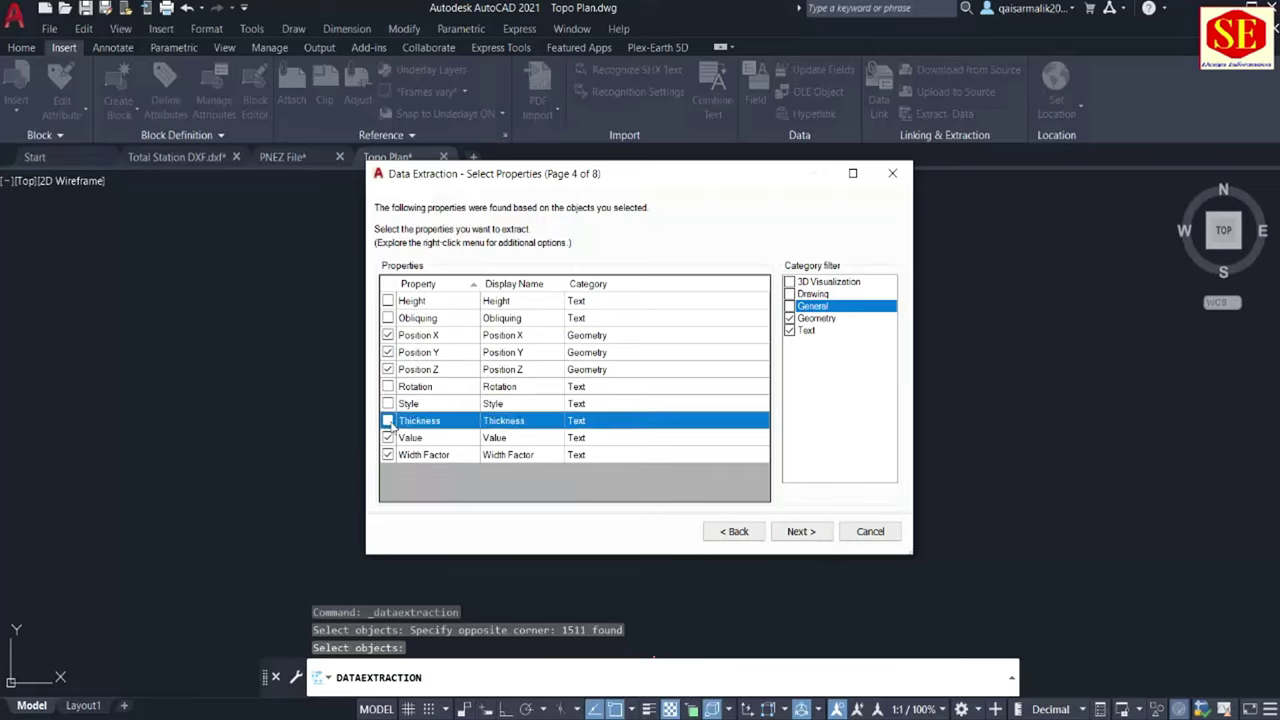
{"action": "left_click", "coordinate": [388, 455]}
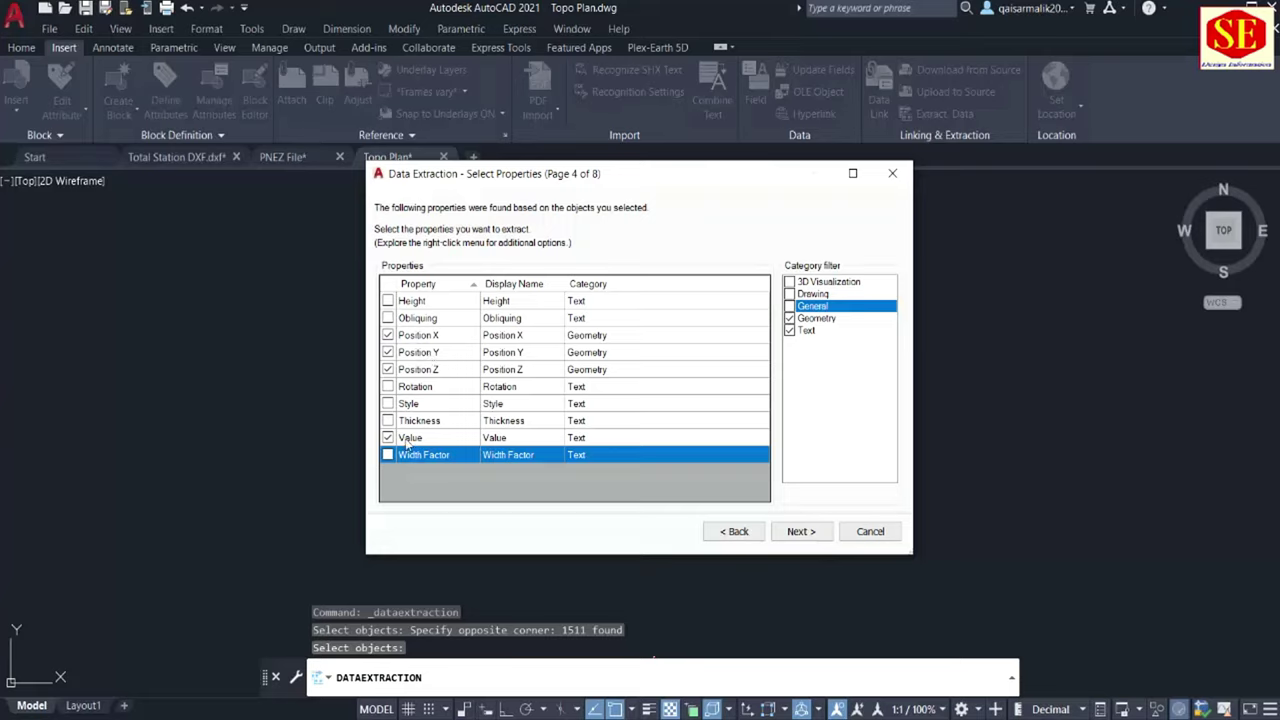
{"action": "left_click", "coordinate": [797, 533]}
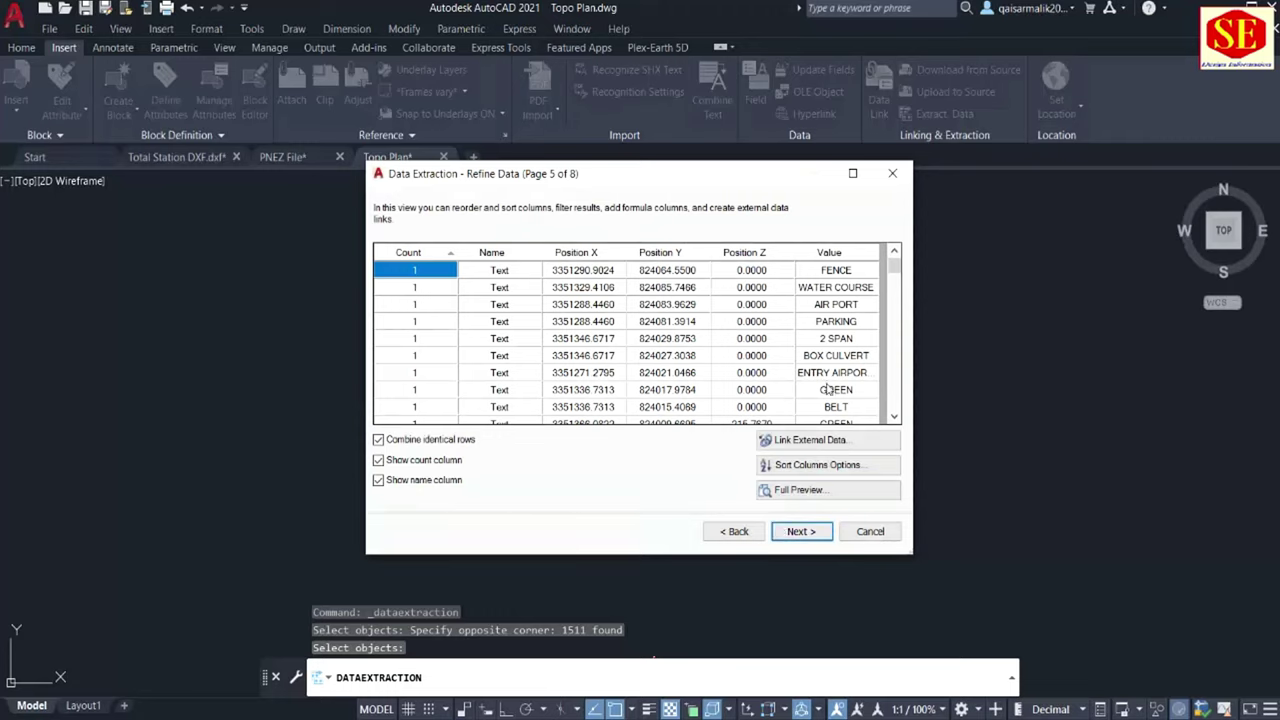
- Hide the name and count columns from the extracted data table
{"action": "scroll", "coordinate": [826, 389], "scroll_direction": "down", "scroll_amount": 3}
{"action": "scroll", "coordinate": [828, 375], "scroll_direction": "down", "scroll_amount": 3}
{"action": "scroll", "coordinate": [830, 360], "scroll_direction": "down", "scroll_amount": 3}
{"action": "scroll", "coordinate": [834, 338], "scroll_direction": "down", "scroll_amount": 3}
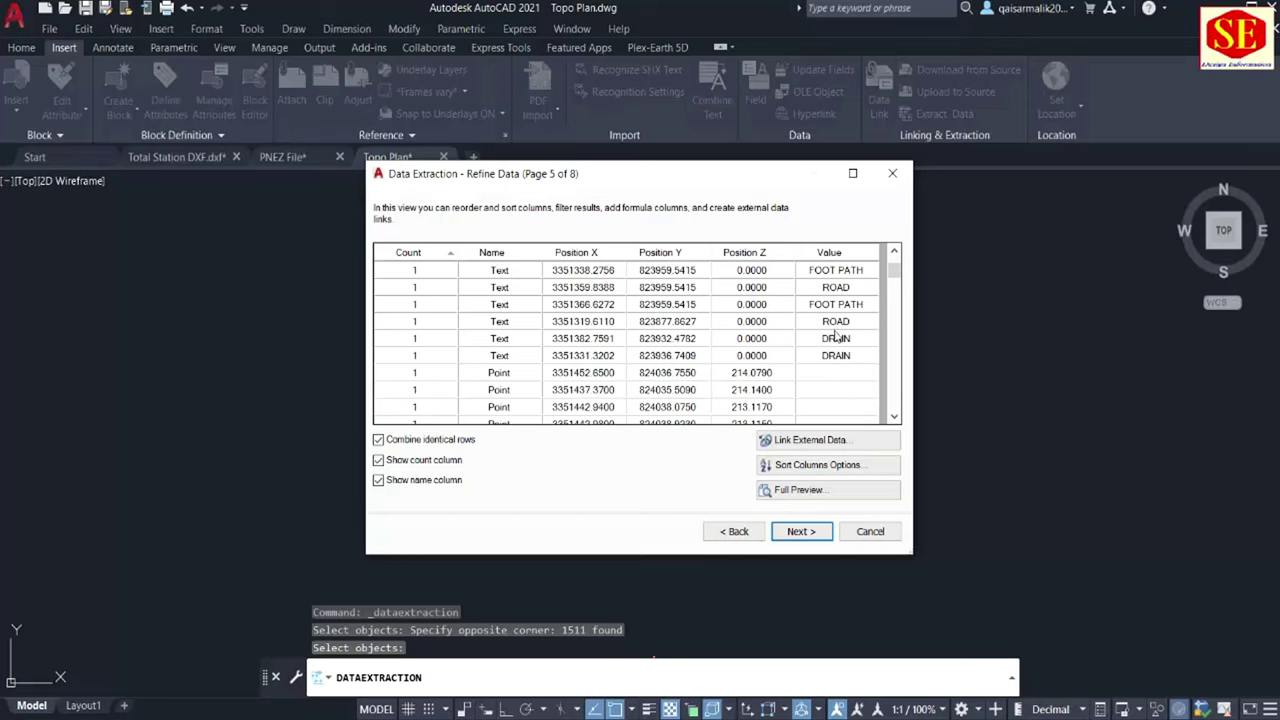
{"action": "scroll", "coordinate": [834, 355], "scroll_direction": "down", "scroll_amount": 1}
{"action": "scroll", "coordinate": [834, 355], "scroll_direction": "down", "scroll_amount": 2}
{"action": "scroll", "coordinate": [834, 355], "scroll_direction": "down", "scroll_amount": 2}
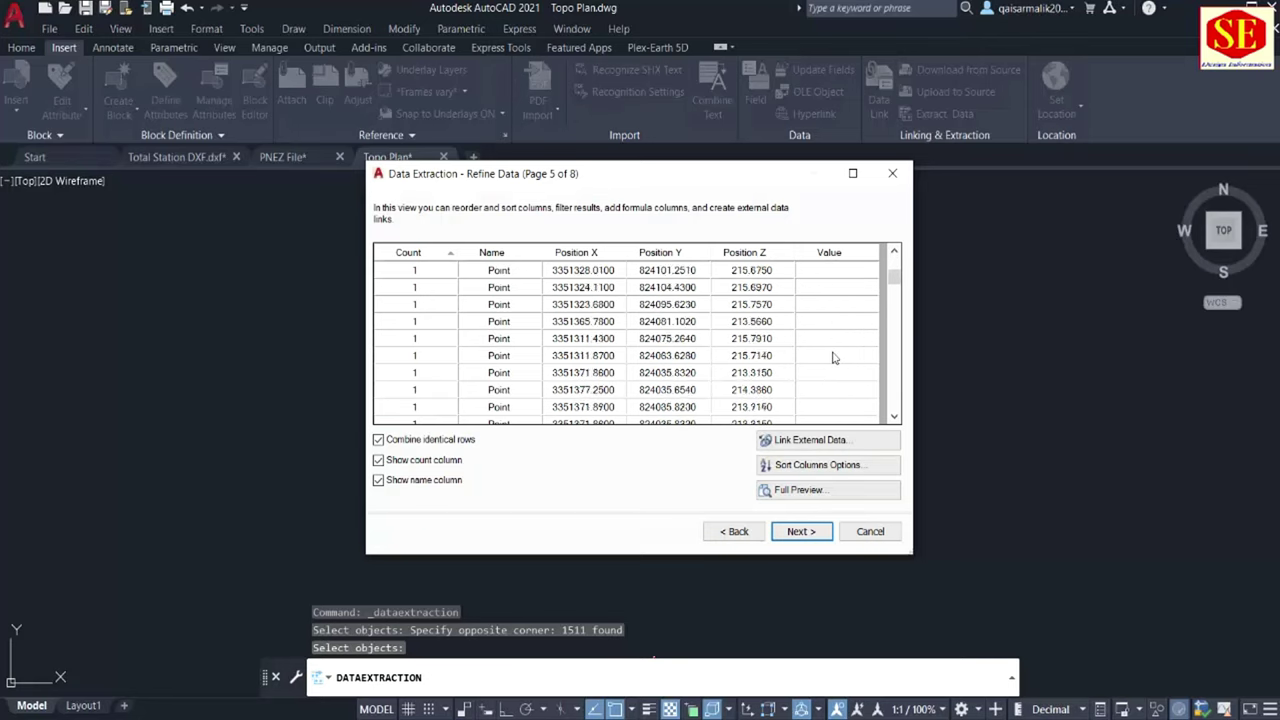
{"action": "scroll", "coordinate": [740, 350], "scroll_direction": "down", "scroll_amount": 2}
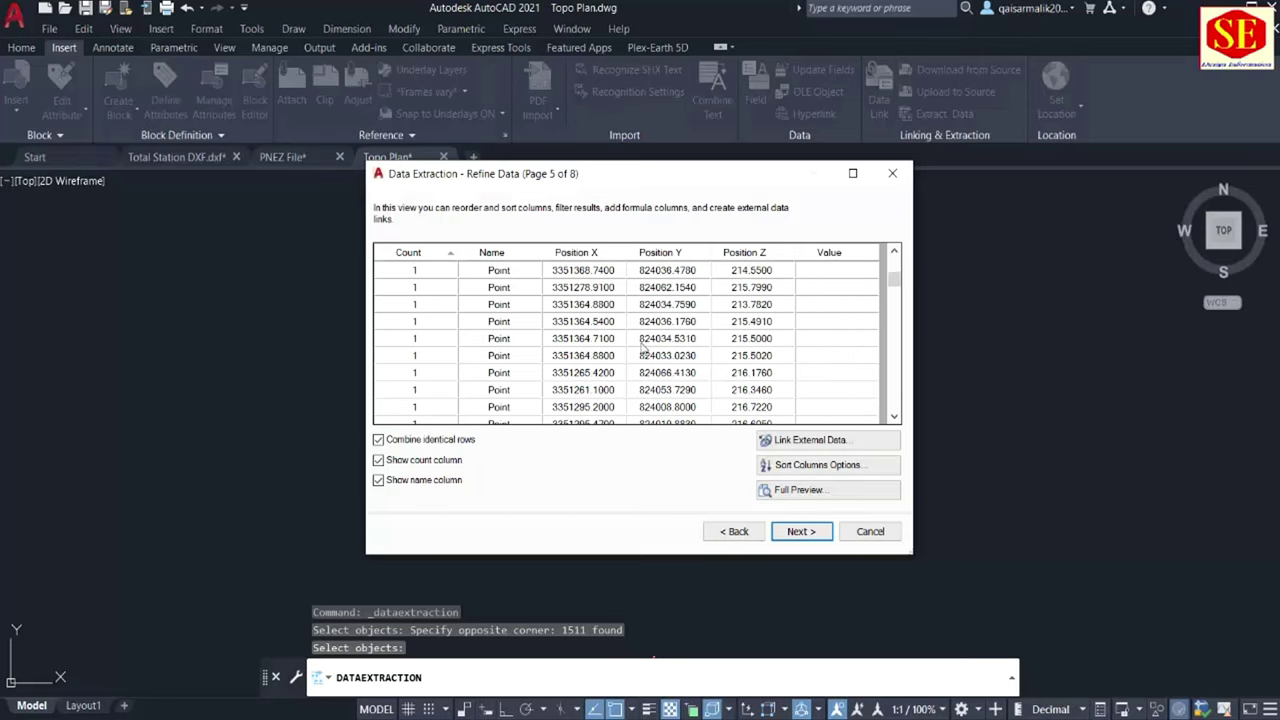
{"action": "left_click", "coordinate": [442, 481]}
{"action": "left_click", "coordinate": [425, 462]}
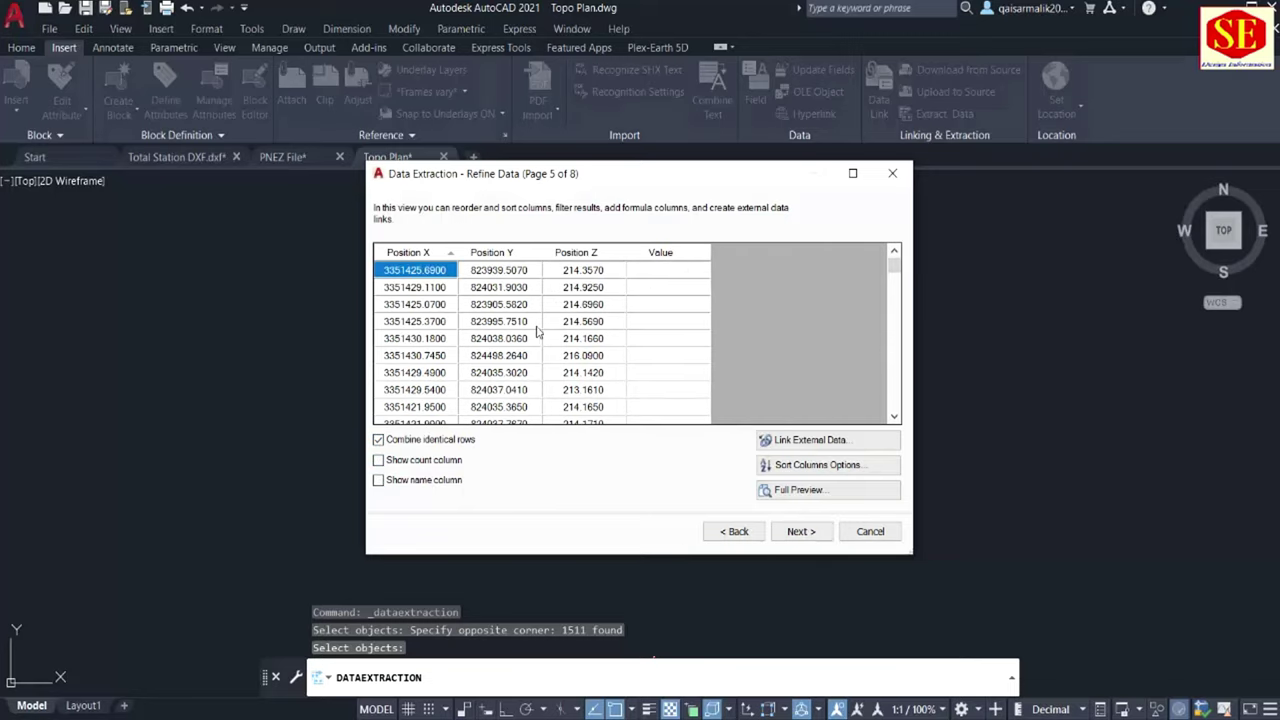
{"action": "left_click", "coordinate": [816, 538]}
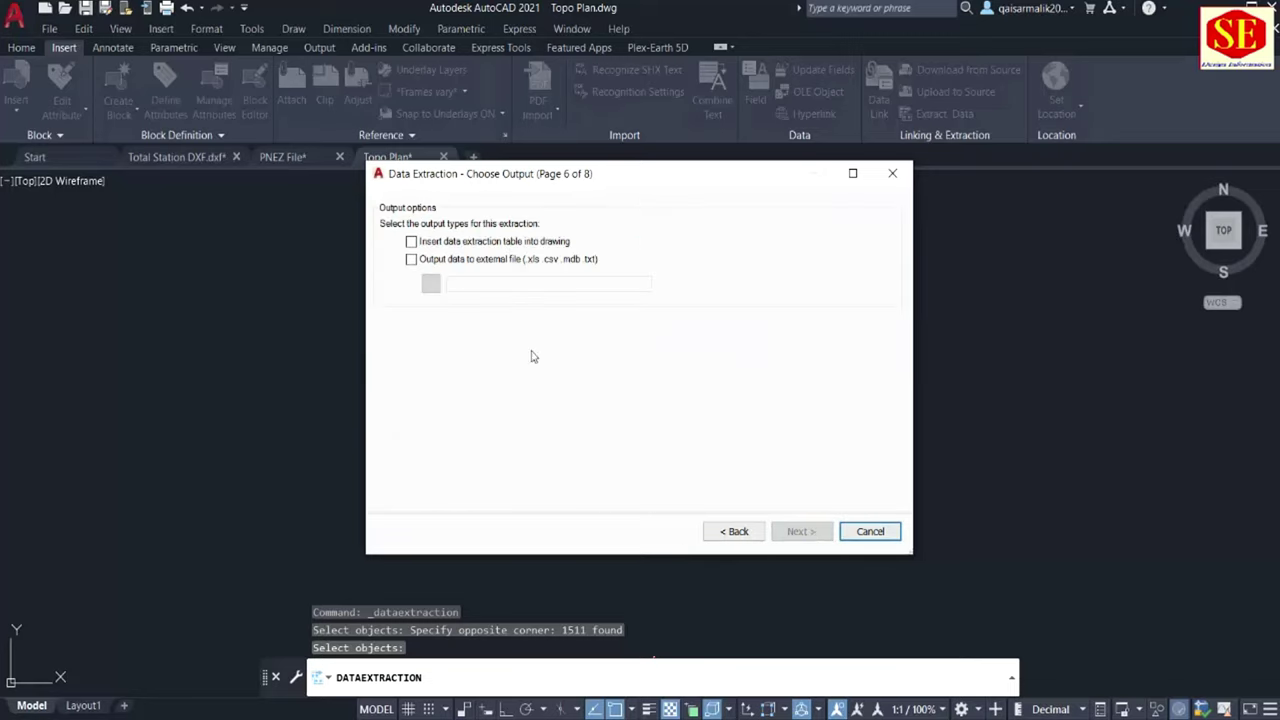
- Output the data to Topo Plan.xls in Desktop\Data Extension autocad to Excel and finish
{"action": "left_click", "coordinate": [411, 259]}
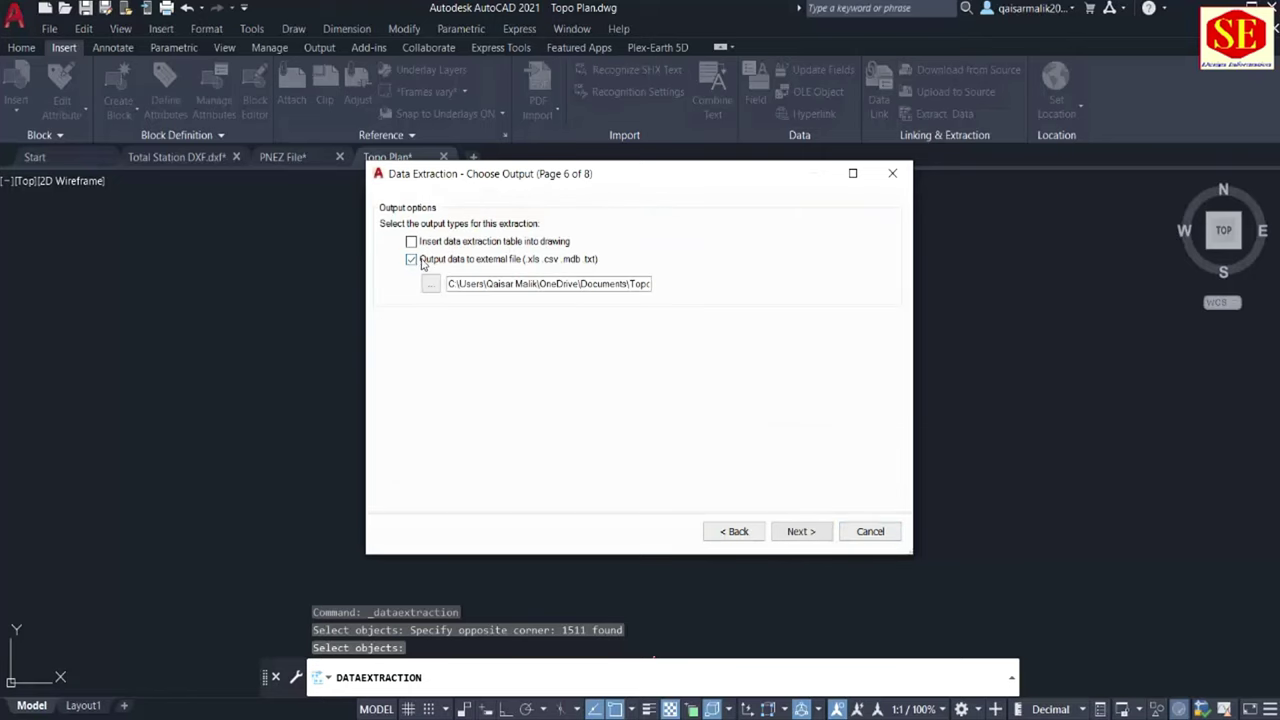
{"action": "left_click", "coordinate": [430, 284]}
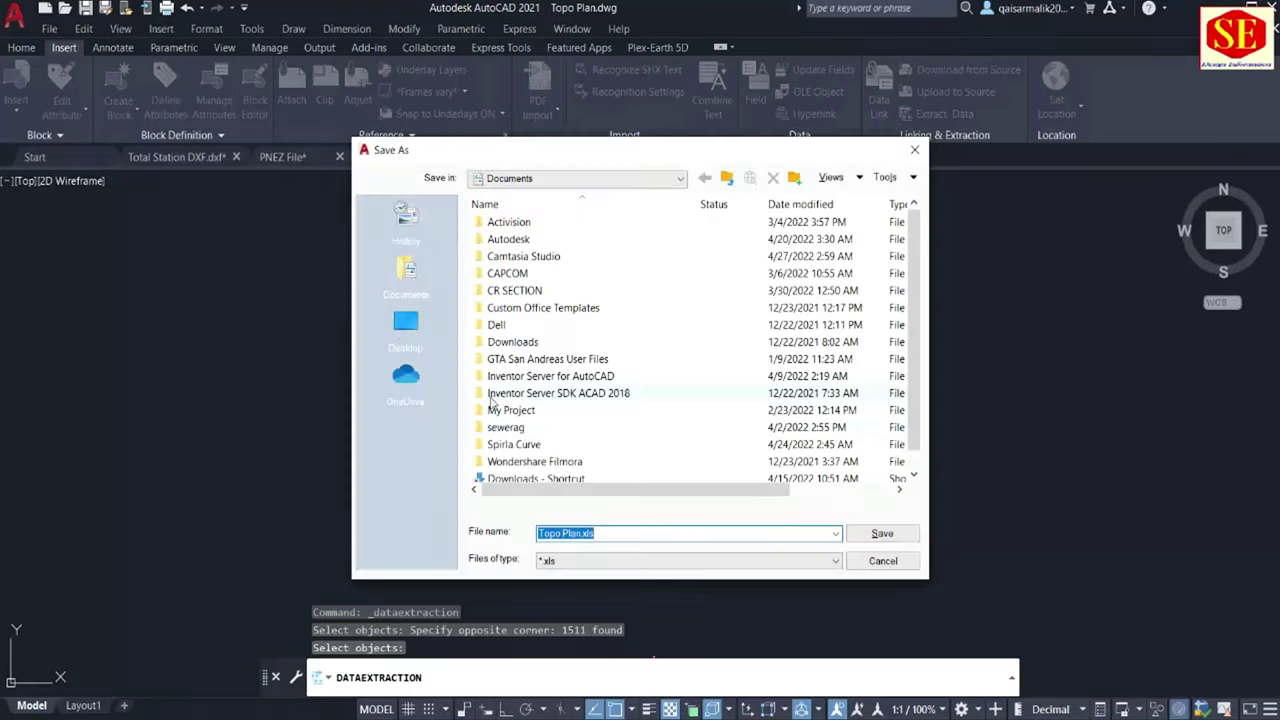
{"action": "left_click", "coordinate": [405, 320]}
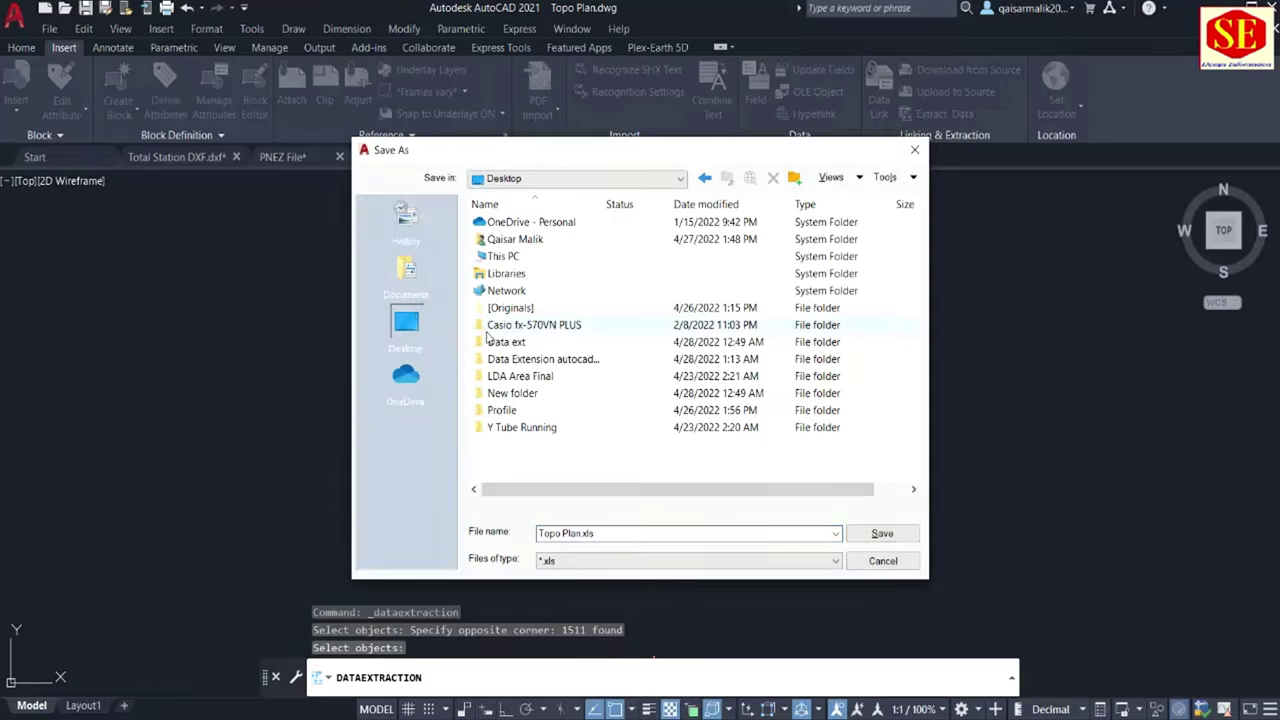
{"action": "left_click", "coordinate": [518, 363]}
{"action": "double_click", "coordinate": [518, 362]}
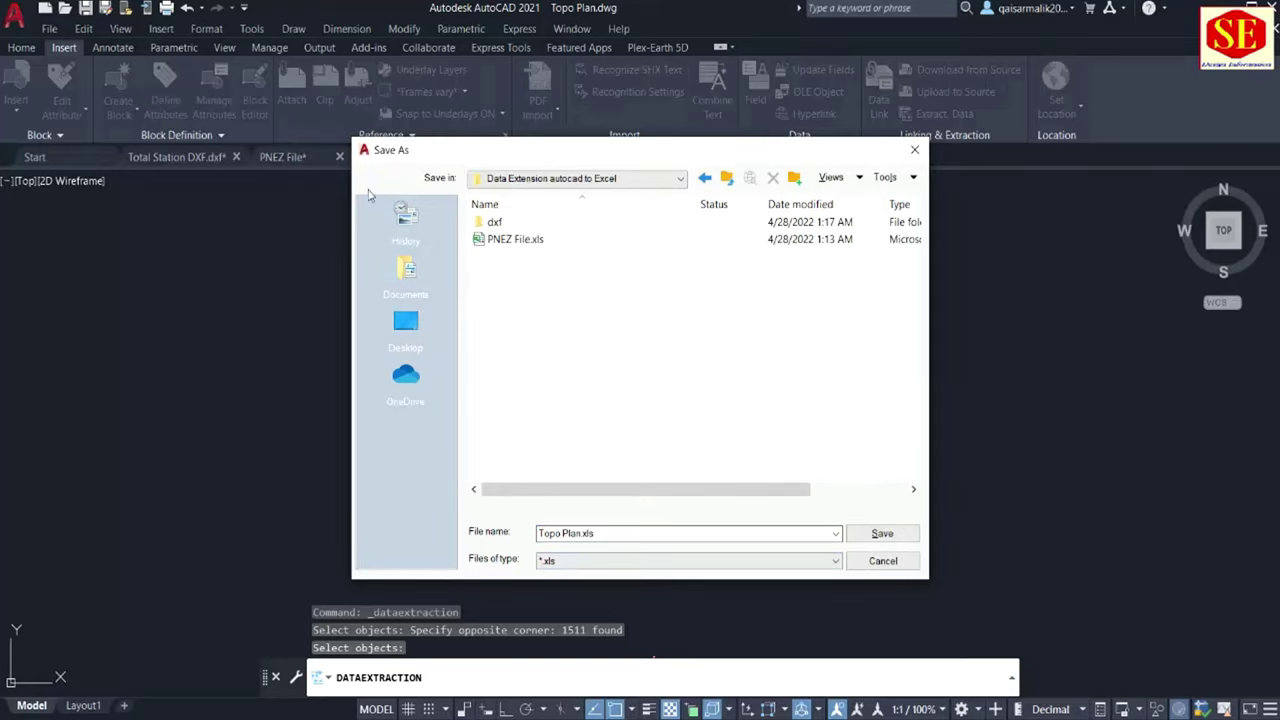
{"action": "left_click", "coordinate": [882, 533]}
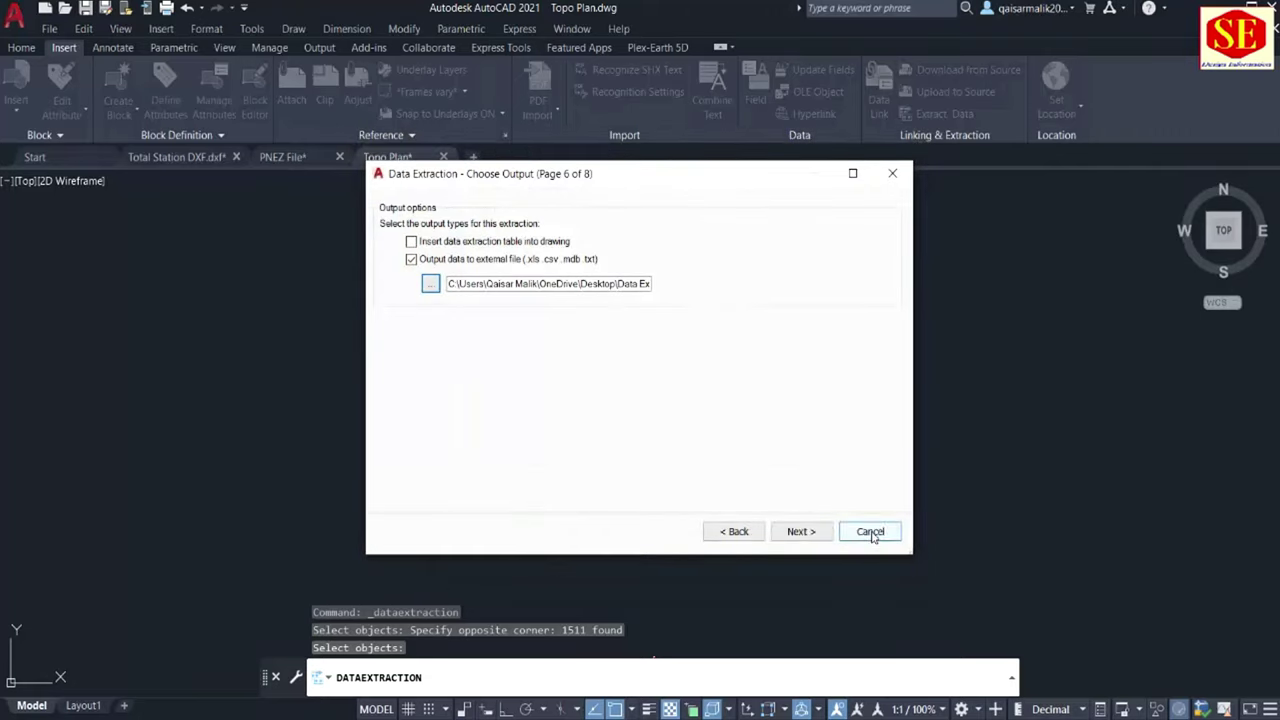
{"action": "left_click", "coordinate": [795, 538]}
{"action": "left_click", "coordinate": [800, 533]}
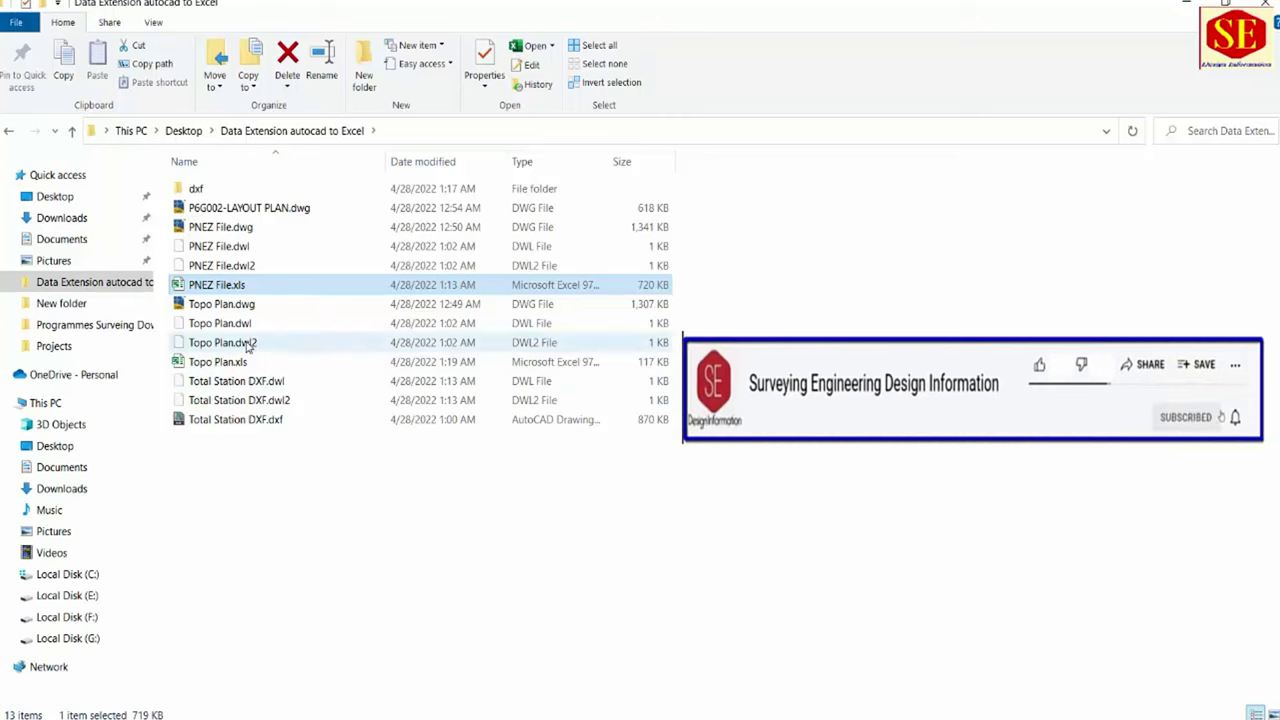
- Open Topo Plan.xls in Excel and scroll through its Position X, Y, Z and Value rows
{"action": "left_click", "coordinate": [205, 364]}
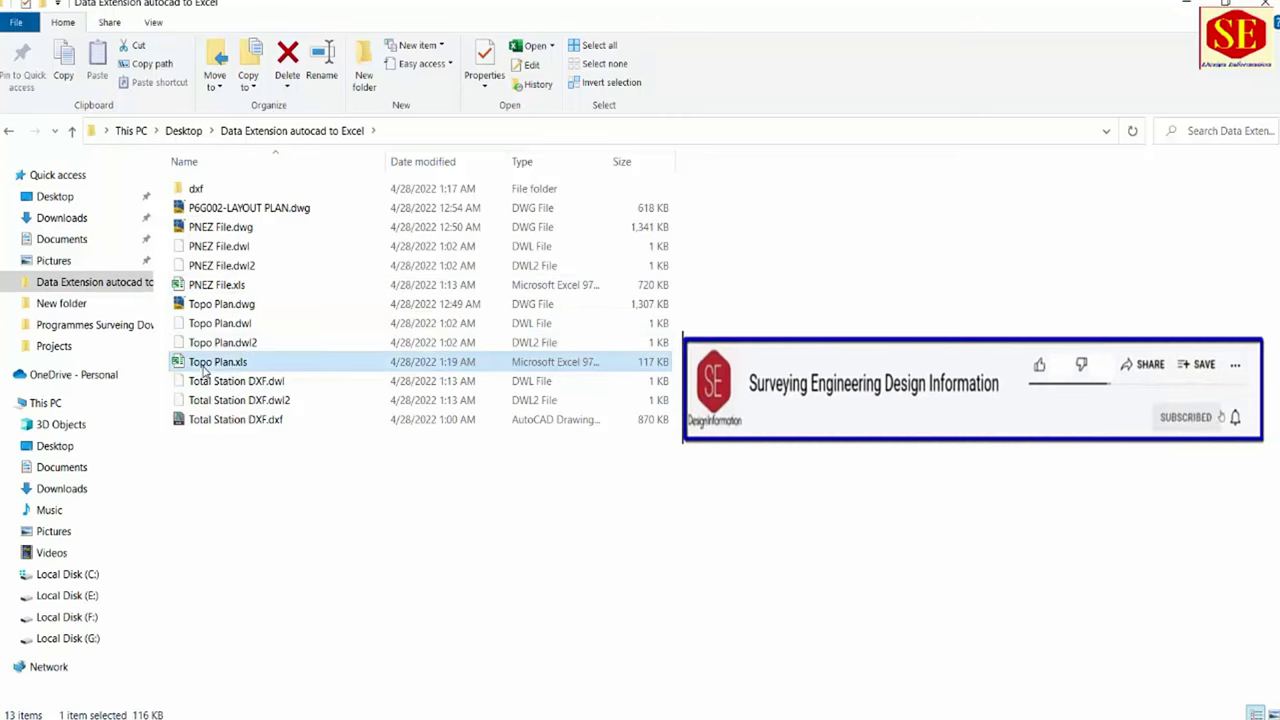
{"action": "double_click", "coordinate": [213, 366]}
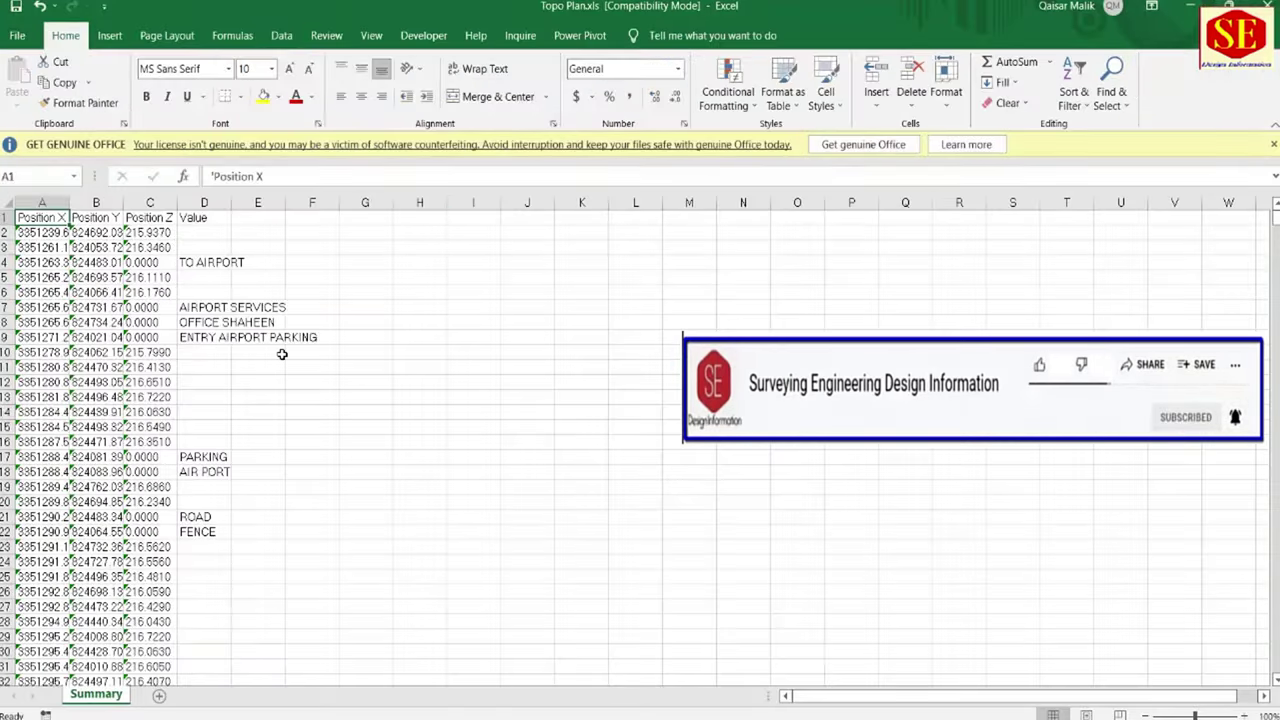
{"action": "scroll", "coordinate": [338, 411], "scroll_direction": "down", "scroll_amount": 7}
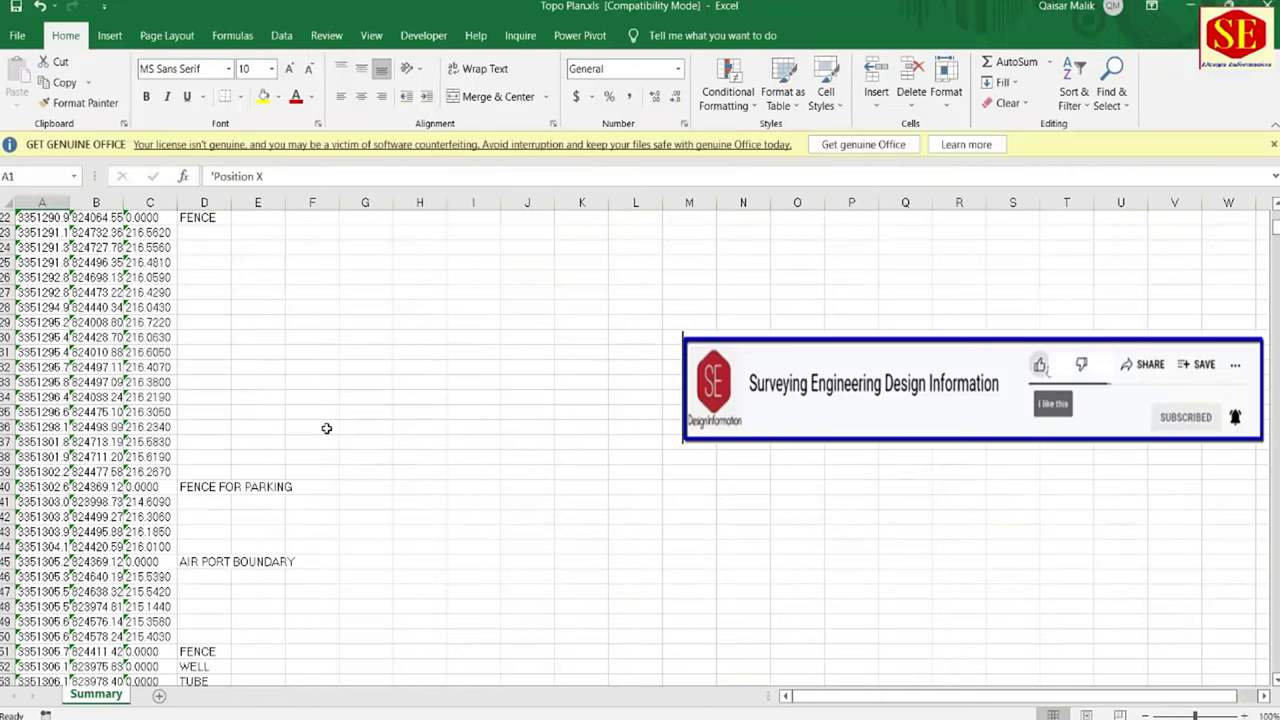
{"action": "scroll", "coordinate": [323, 428], "scroll_direction": "down", "scroll_amount": 4}
{"action": "scroll", "coordinate": [311, 405], "scroll_direction": "down", "scroll_amount": 9}
{"action": "scroll", "coordinate": [280, 460], "scroll_direction": "down", "scroll_amount": 5}
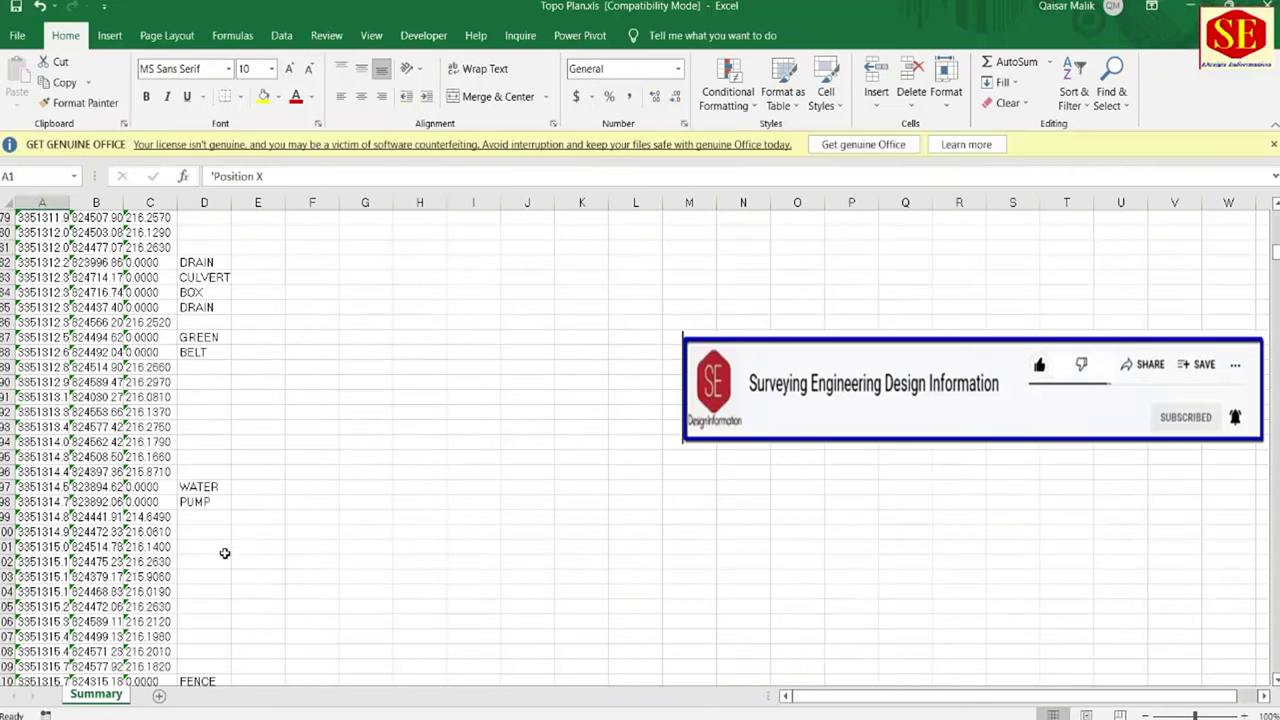
{"action": "scroll", "coordinate": [224, 552], "scroll_direction": "down", "scroll_amount": 6}
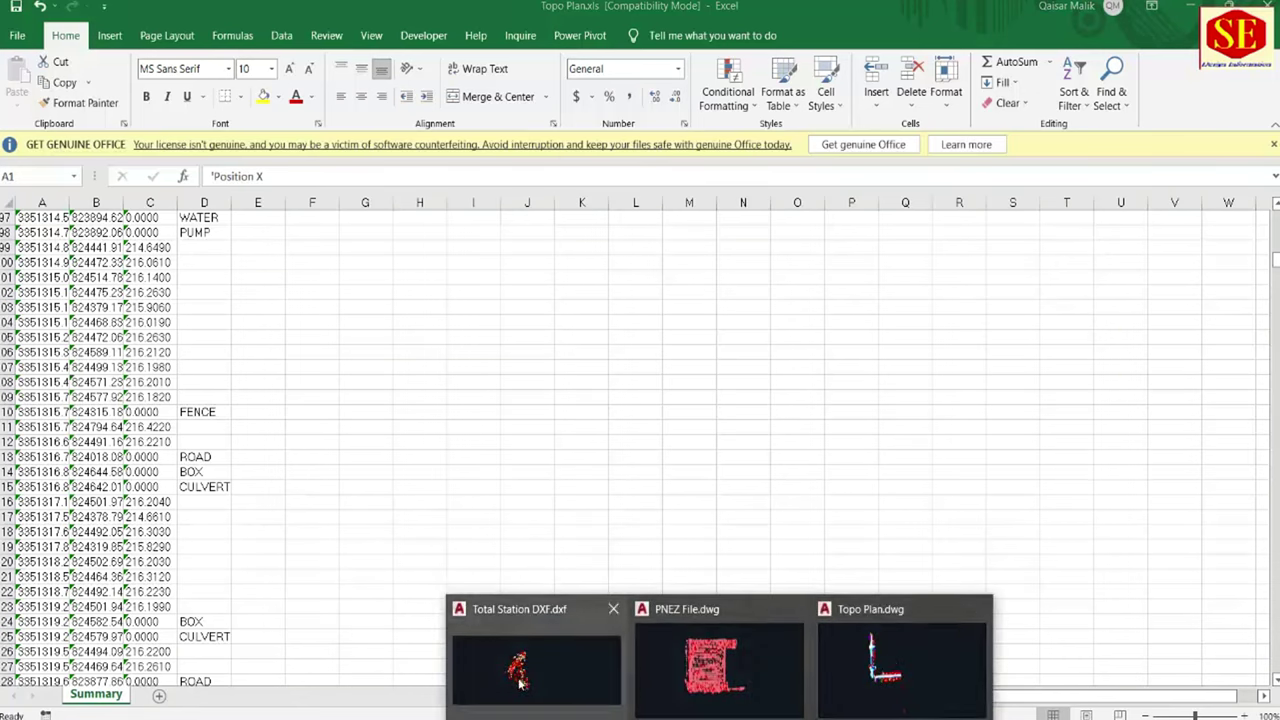
- Bring up the Total Station DXF drawing and switch off POINTS in the Home Layers list
{"action": "left_click", "coordinate": [503, 674]}
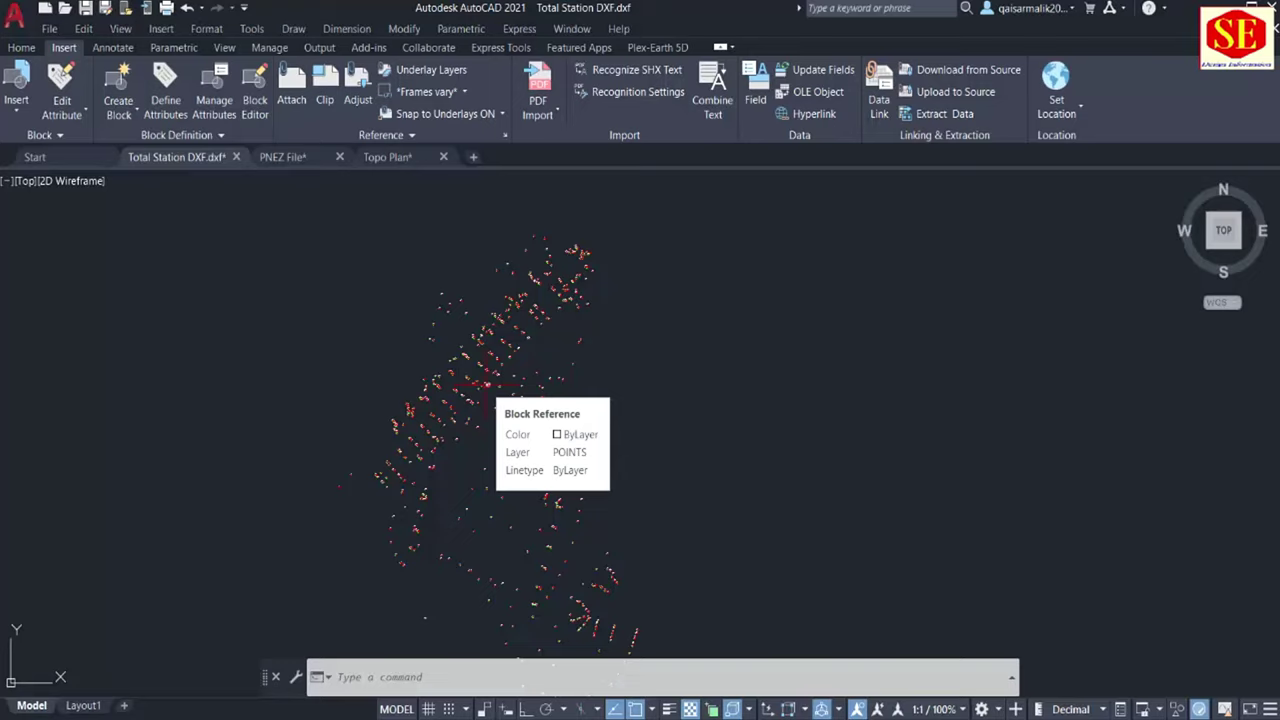
{"action": "scroll", "coordinate": [487, 385], "scroll_direction": "up", "scroll_amount": 5}
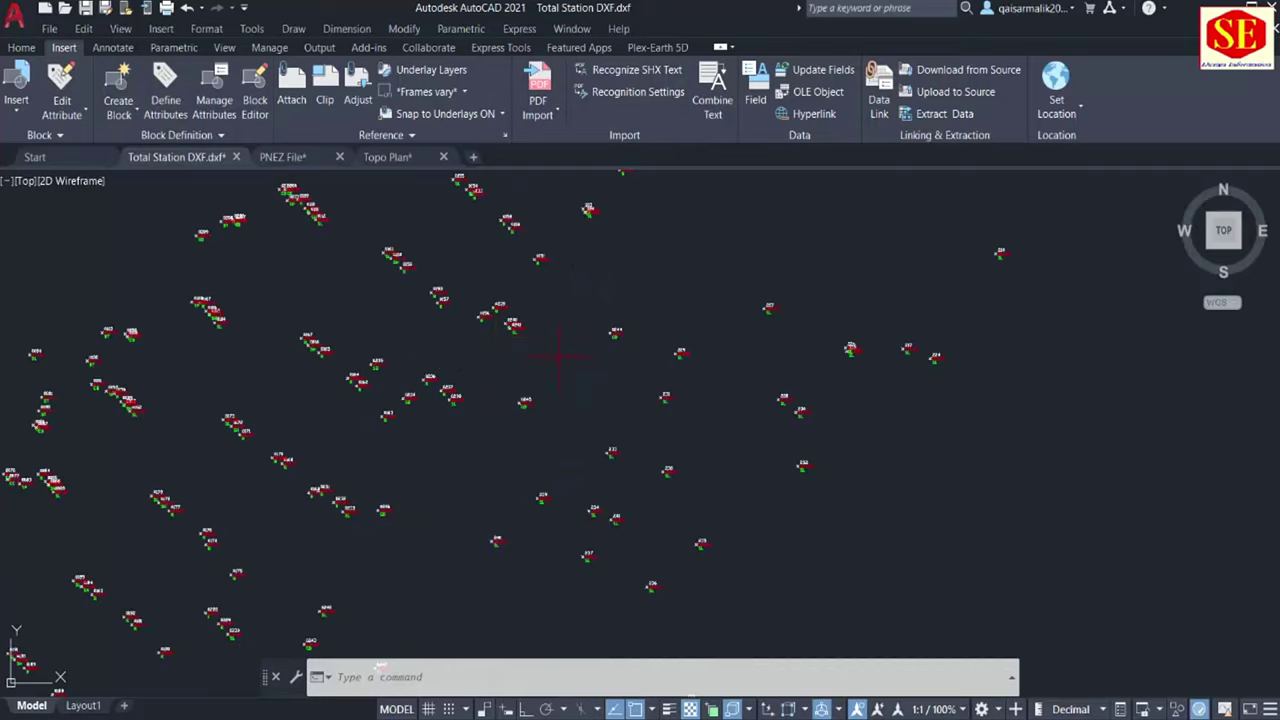
{"action": "scroll", "coordinate": [558, 355], "scroll_direction": "down", "scroll_amount": 6}
{"action": "scroll", "coordinate": [556, 356], "scroll_direction": "down", "scroll_amount": 1}
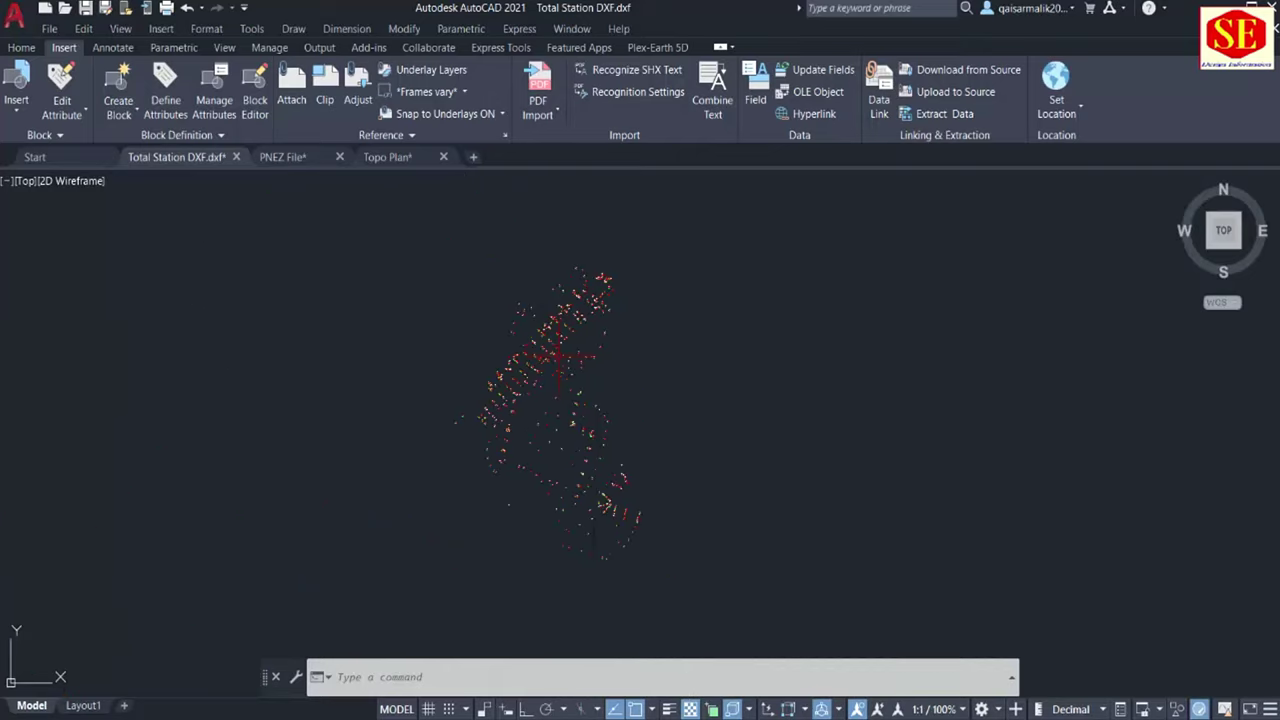
{"action": "left_click", "coordinate": [21, 47]}
{"action": "left_click", "coordinate": [633, 71]}
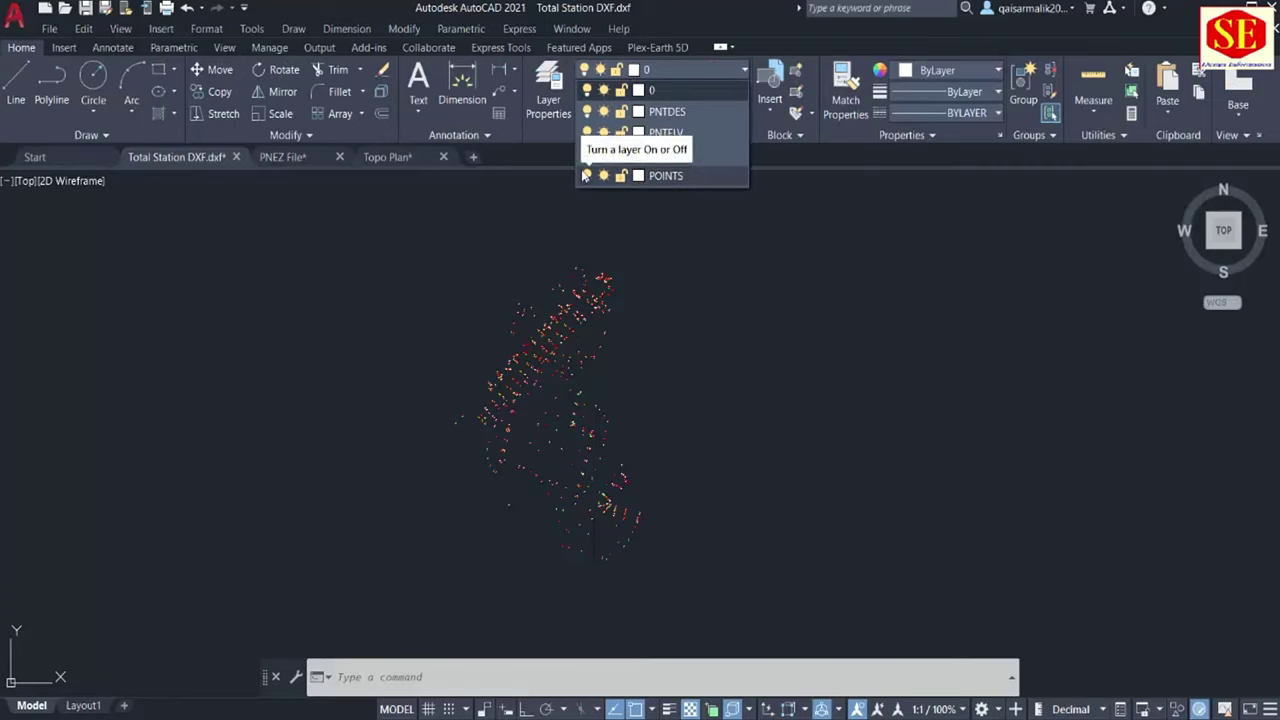
{"action": "left_click", "coordinate": [585, 175]}
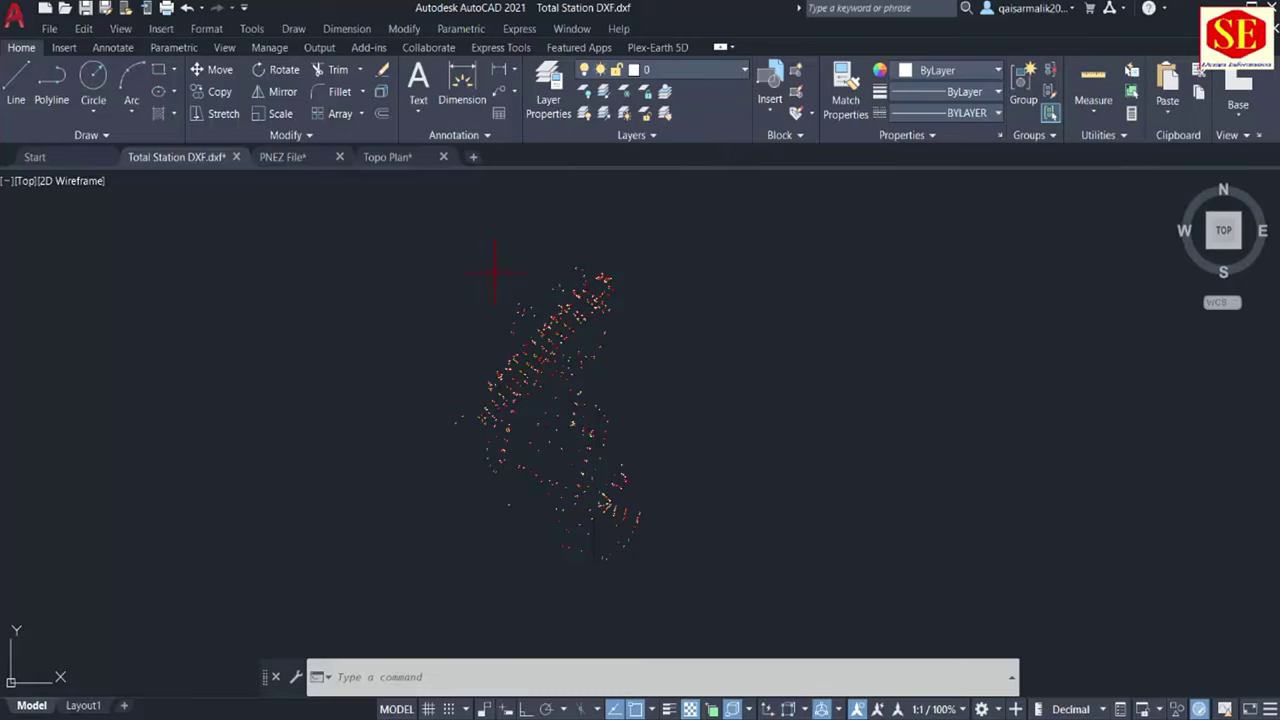
{"action": "left_click", "coordinate": [68, 47]}
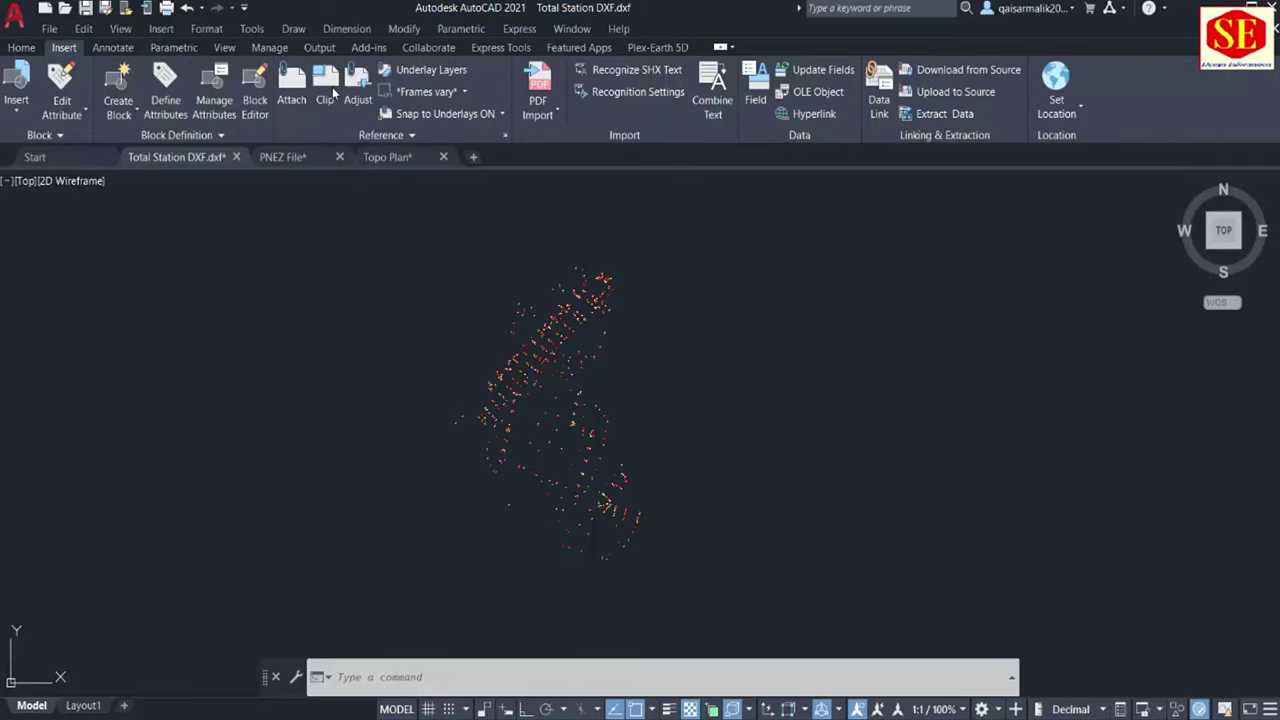
- Start a new data extraction saved as xyz, window-selecting the 382 survey objects
{"action": "left_click", "coordinate": [940, 114]}
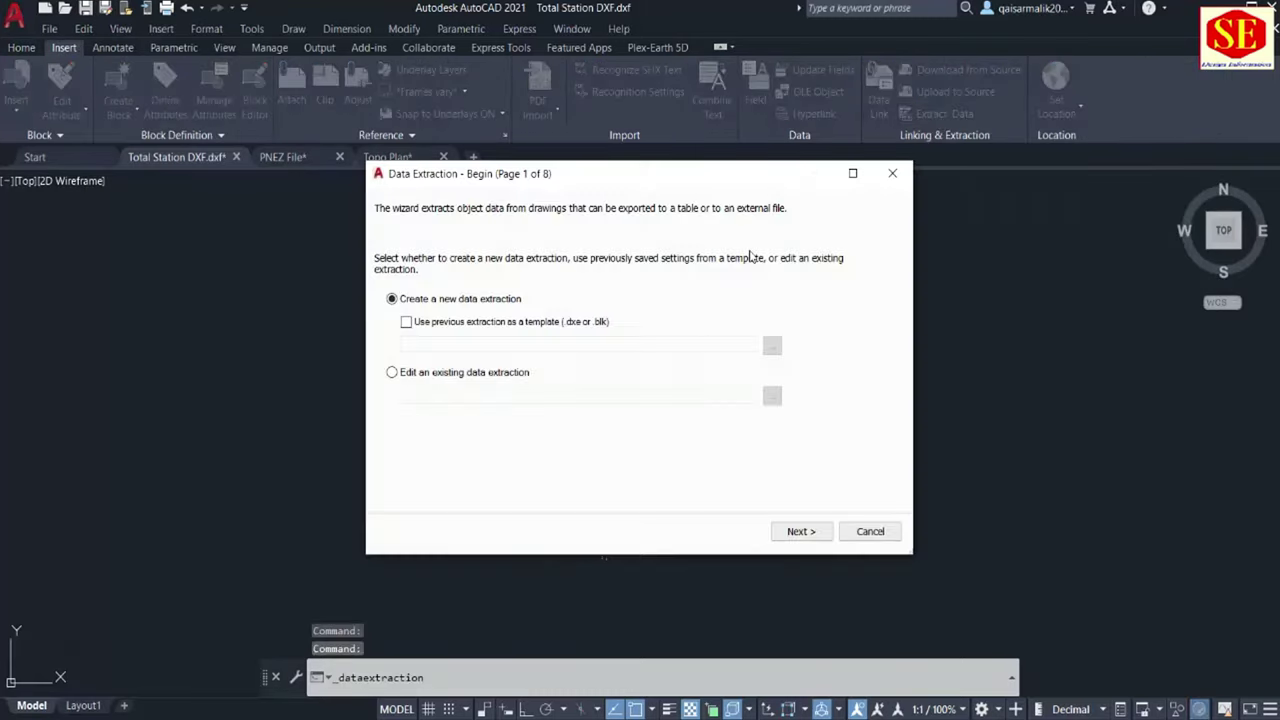
{"action": "left_click", "coordinate": [805, 531]}
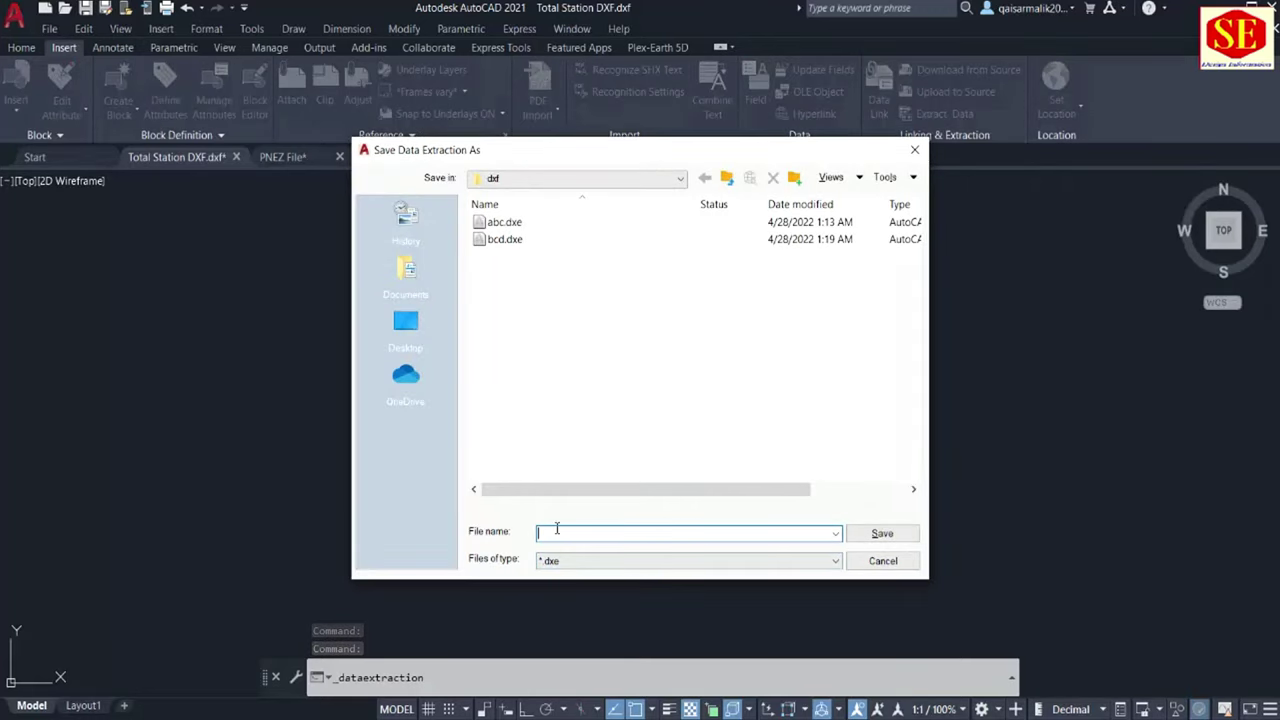
{"action": "type", "text": "xyz"}
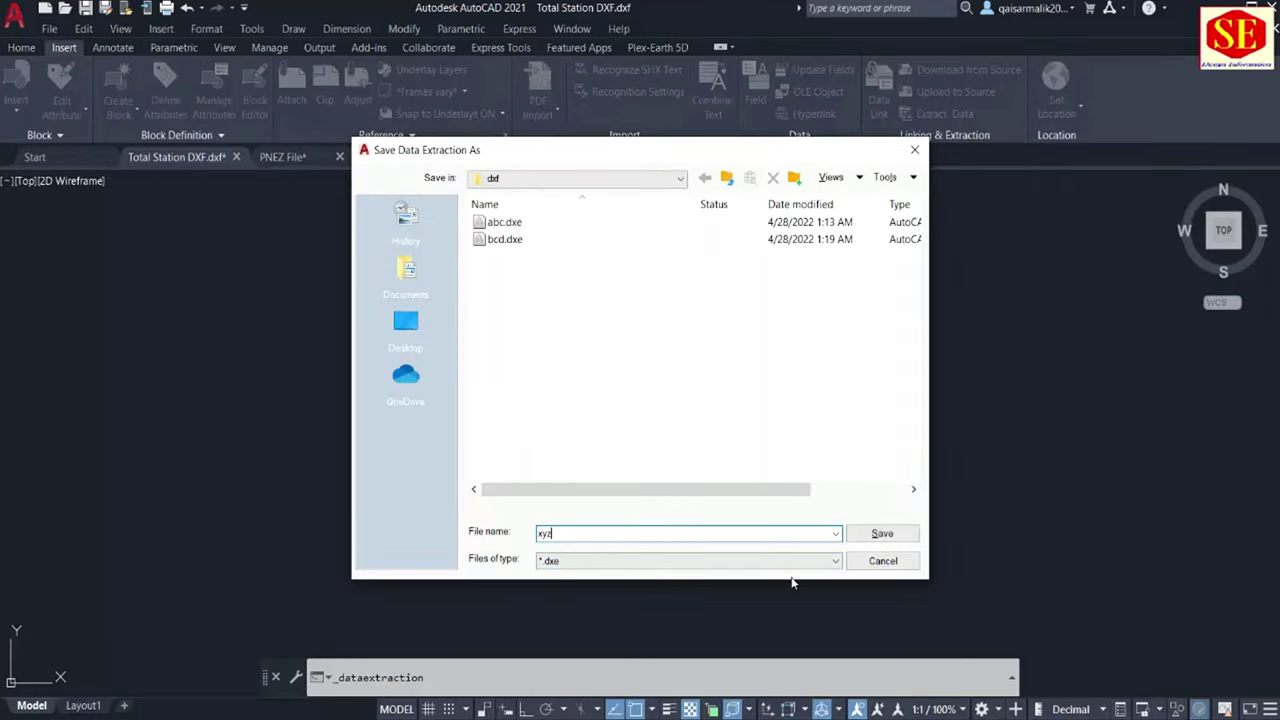
{"action": "left_click", "coordinate": [882, 533]}
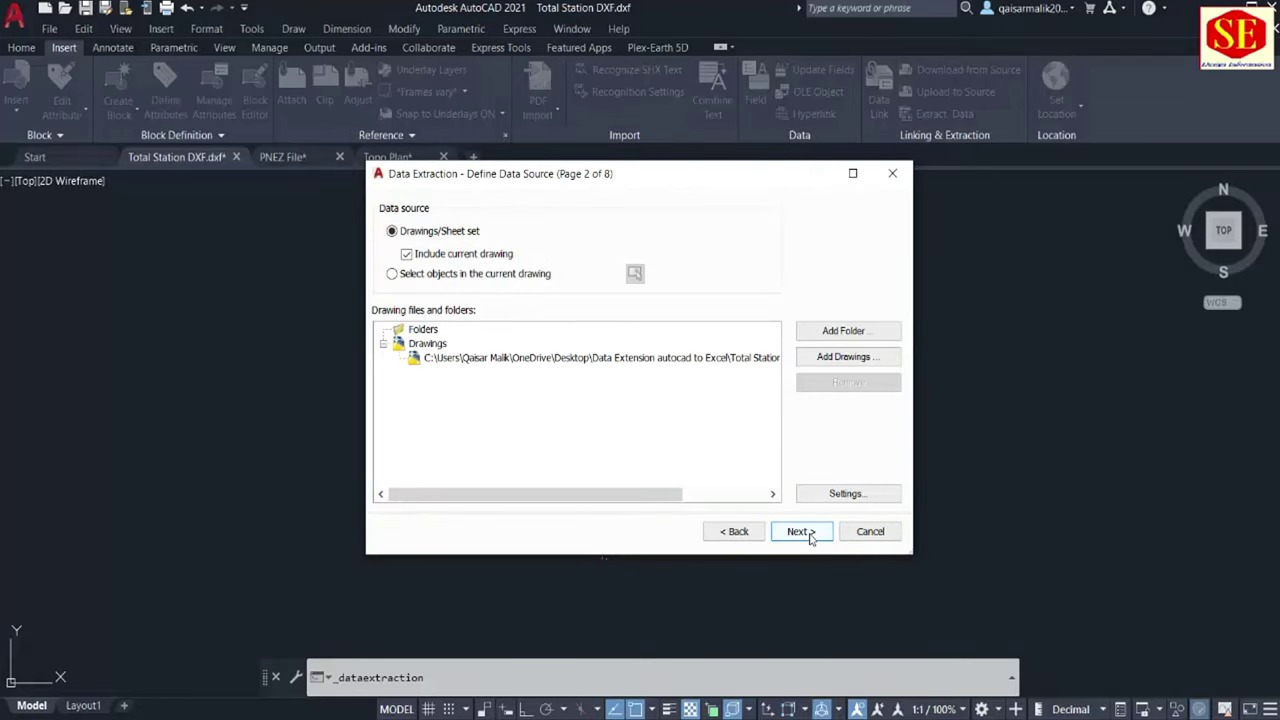
{"action": "left_click", "coordinate": [412, 275]}
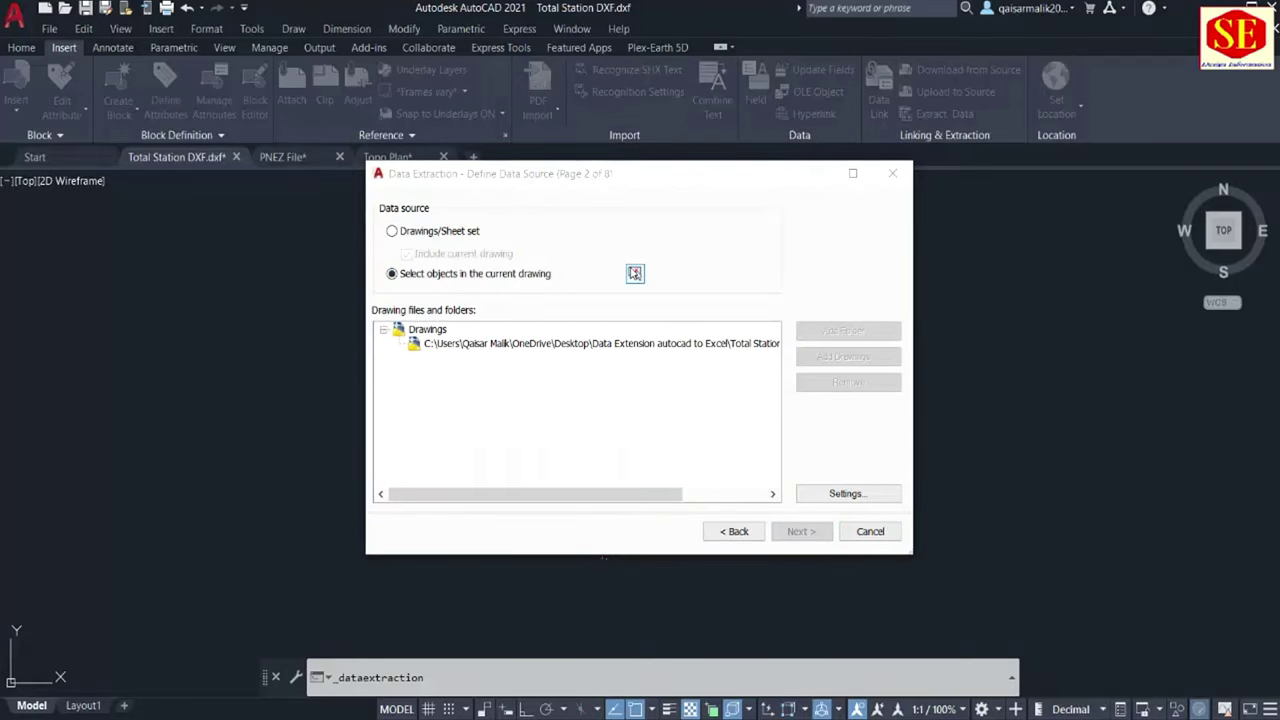
{"action": "left_click", "coordinate": [634, 273]}
{"action": "left_click", "coordinate": [457, 278]}
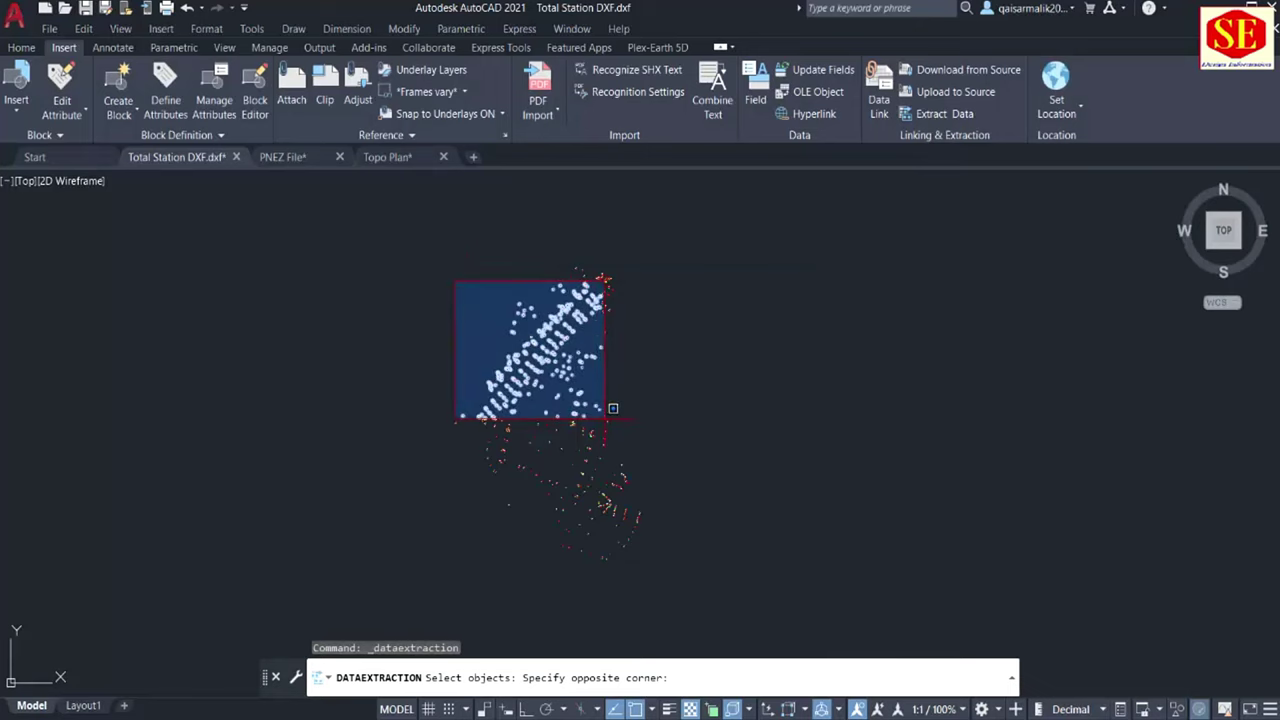
{"action": "left_click", "coordinate": [614, 422]}
{"action": "key", "text": "Return"}
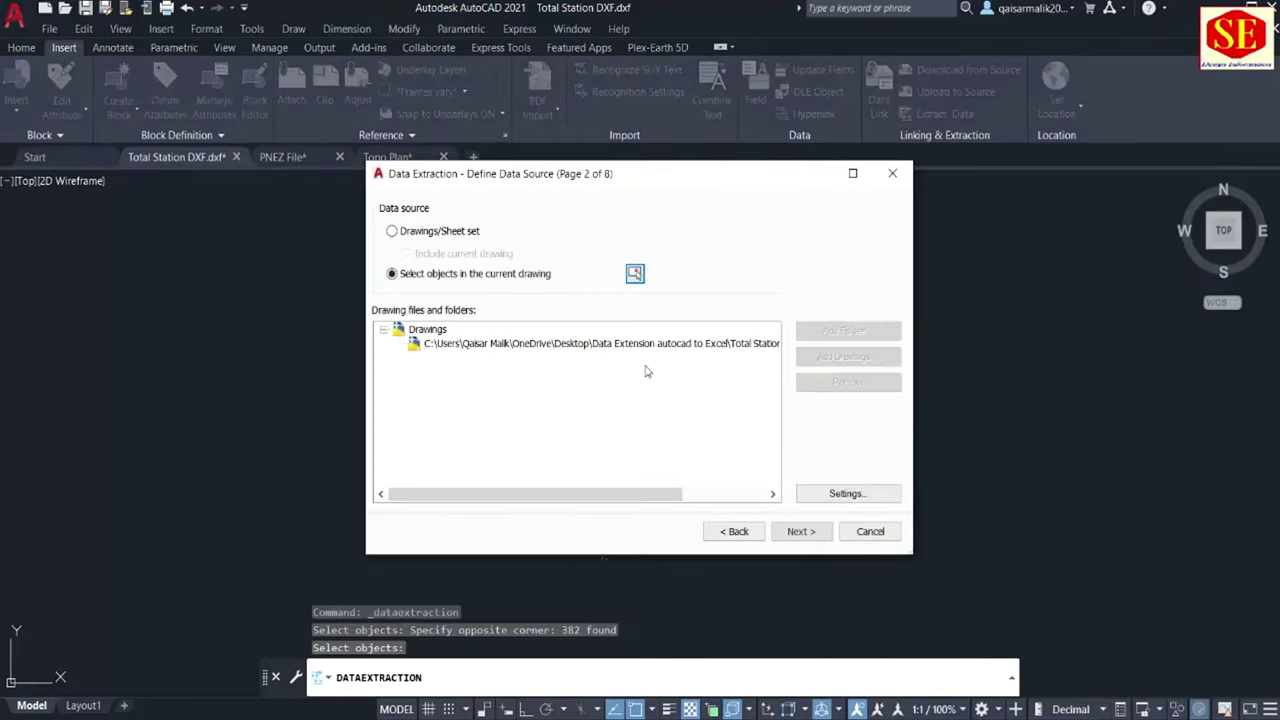
{"action": "left_click", "coordinate": [799, 531]}
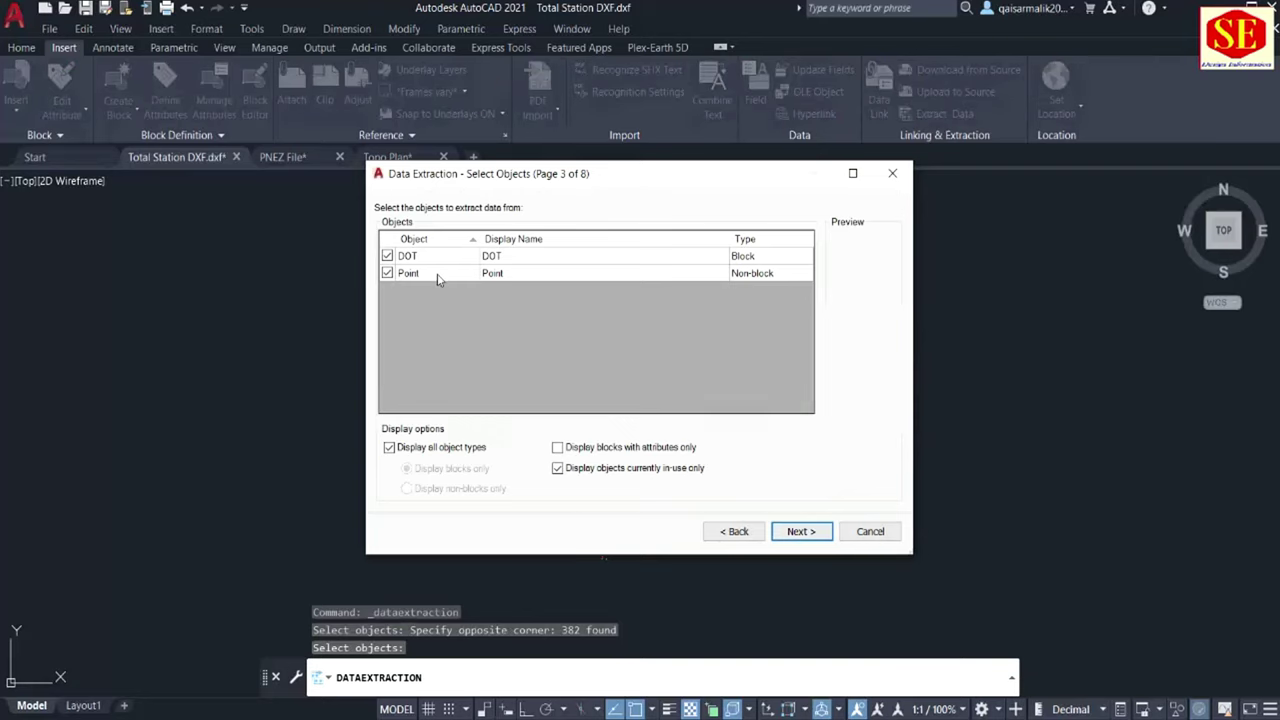
- Exclude the 3D Visualization, Attribute, Drawing, General and Misc categories, keeping only Geometry
{"action": "left_click", "coordinate": [808, 534]}
{"action": "left_click", "coordinate": [789, 284]}
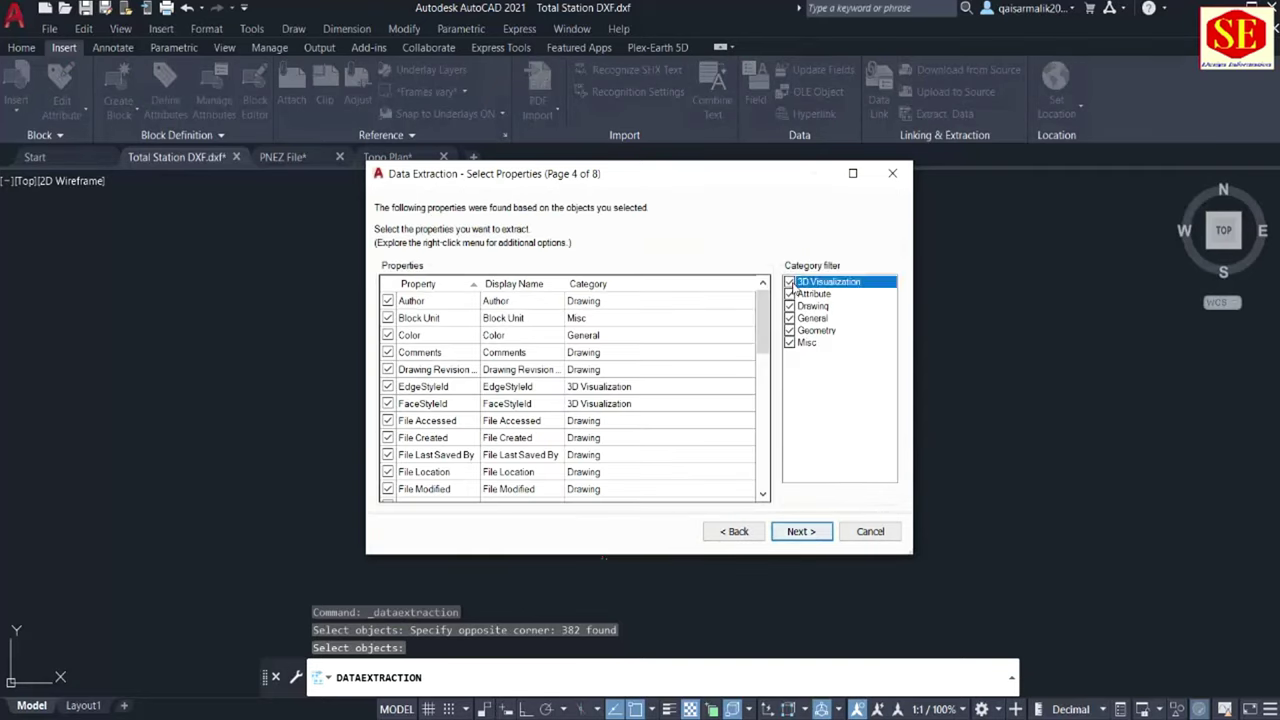
{"action": "left_click", "coordinate": [789, 282]}
{"action": "left_click", "coordinate": [789, 294]}
{"action": "left_click", "coordinate": [789, 306]}
{"action": "left_click", "coordinate": [789, 318]}
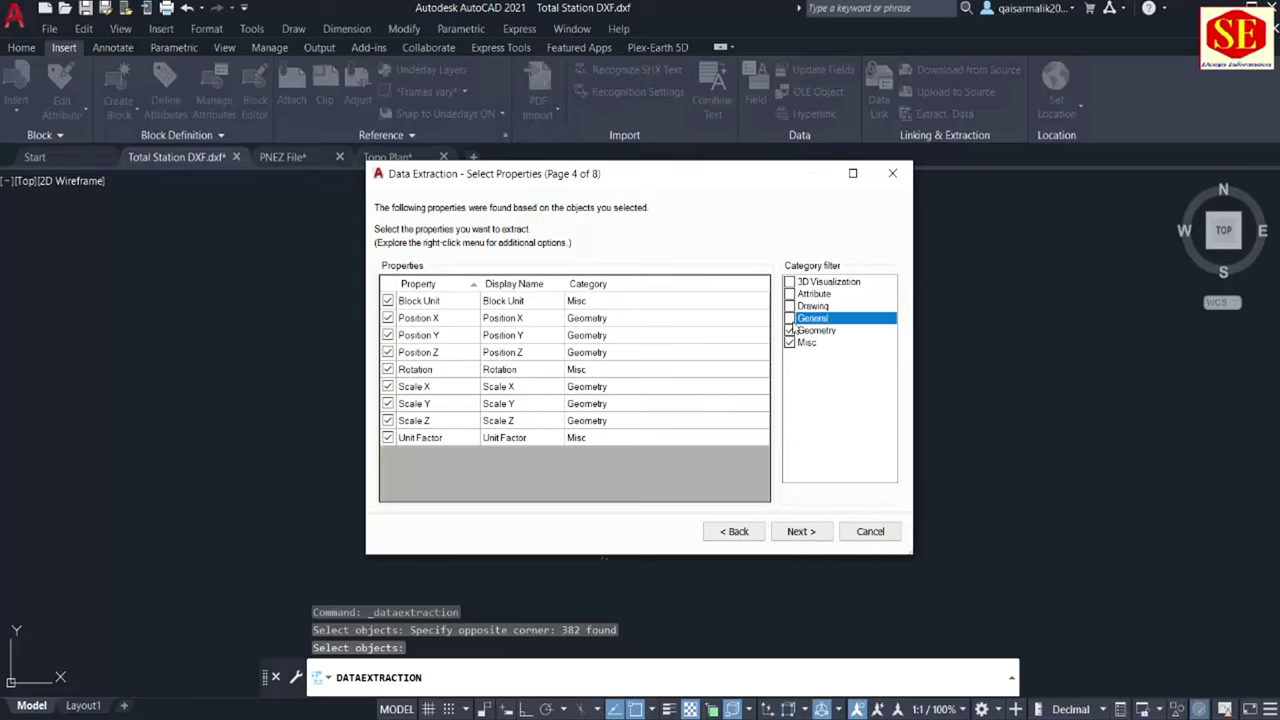
{"action": "left_click", "coordinate": [789, 342]}
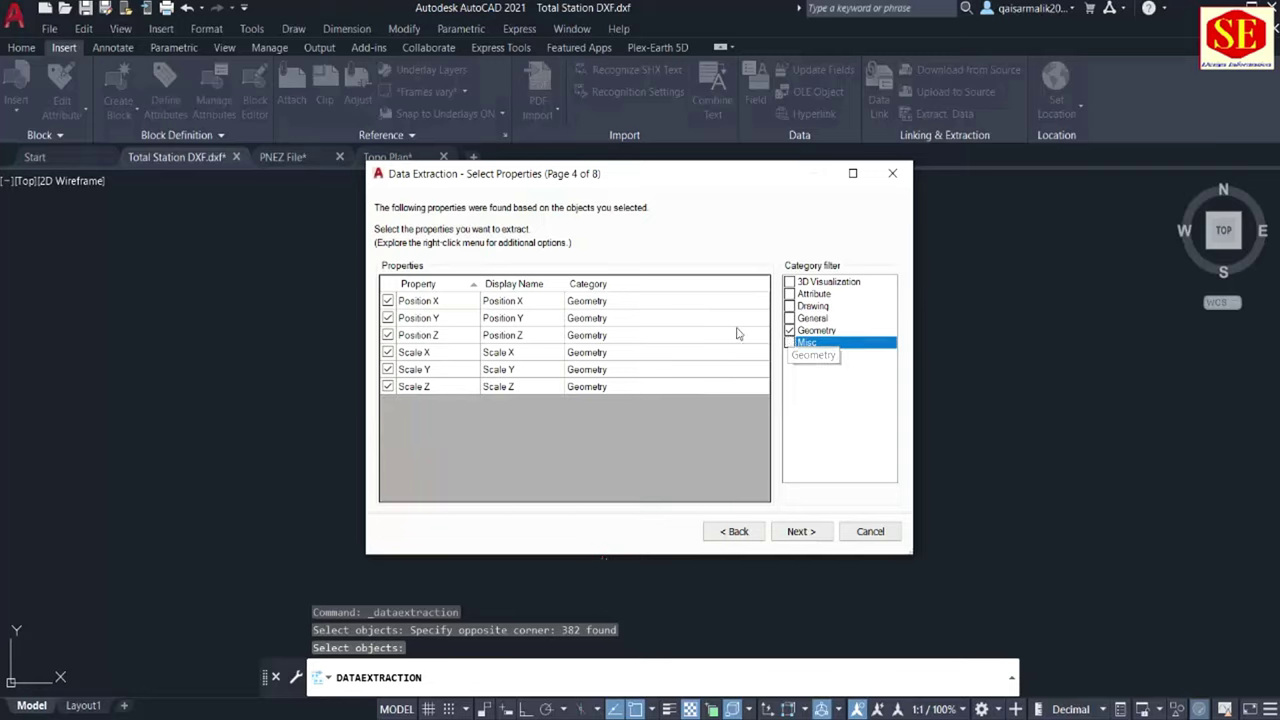
- Leave out Scale X, Y and Z, and drop the name and count columns
{"action": "left_click", "coordinate": [388, 352]}
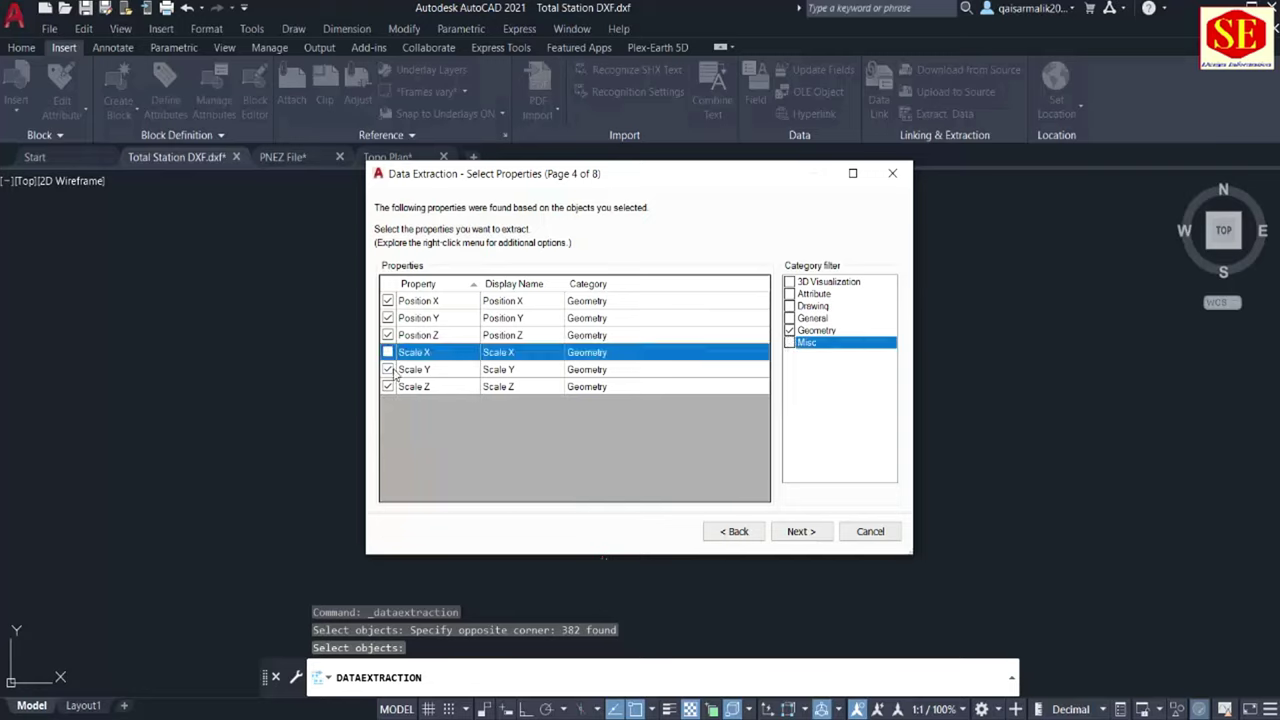
{"action": "left_click", "coordinate": [388, 369]}
{"action": "left_click", "coordinate": [388, 386]}
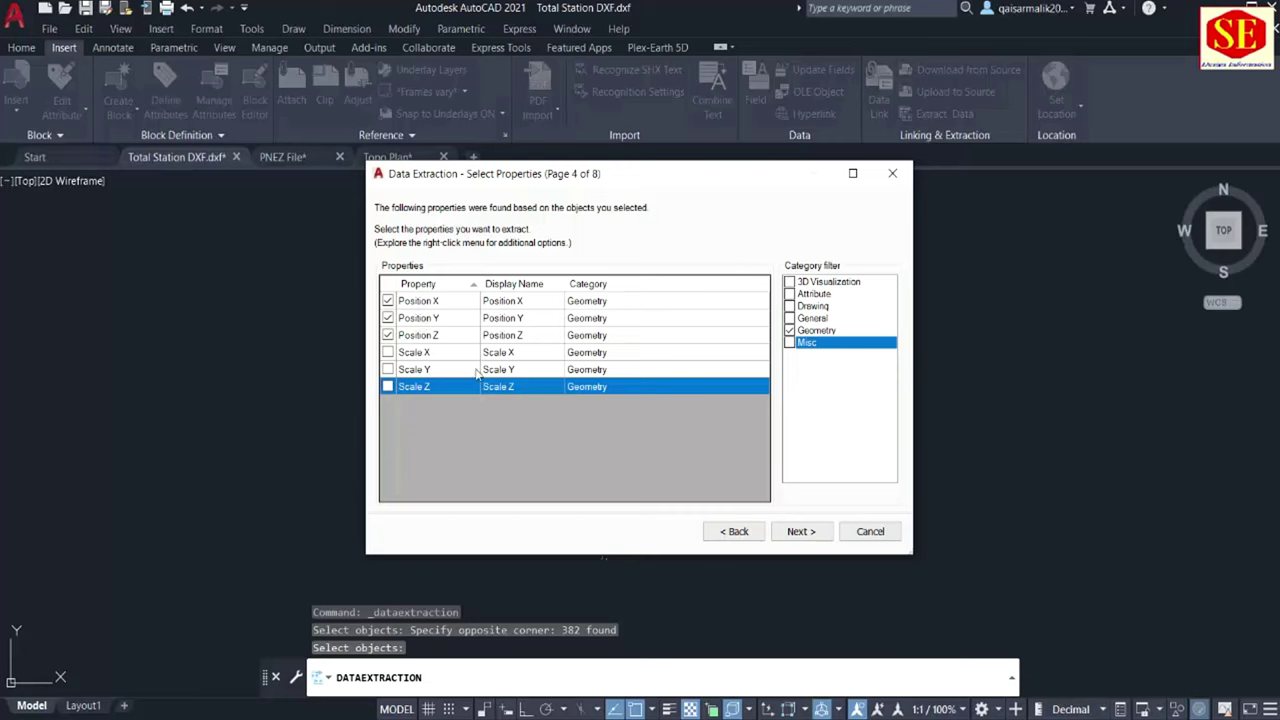
{"action": "left_click", "coordinate": [800, 531]}
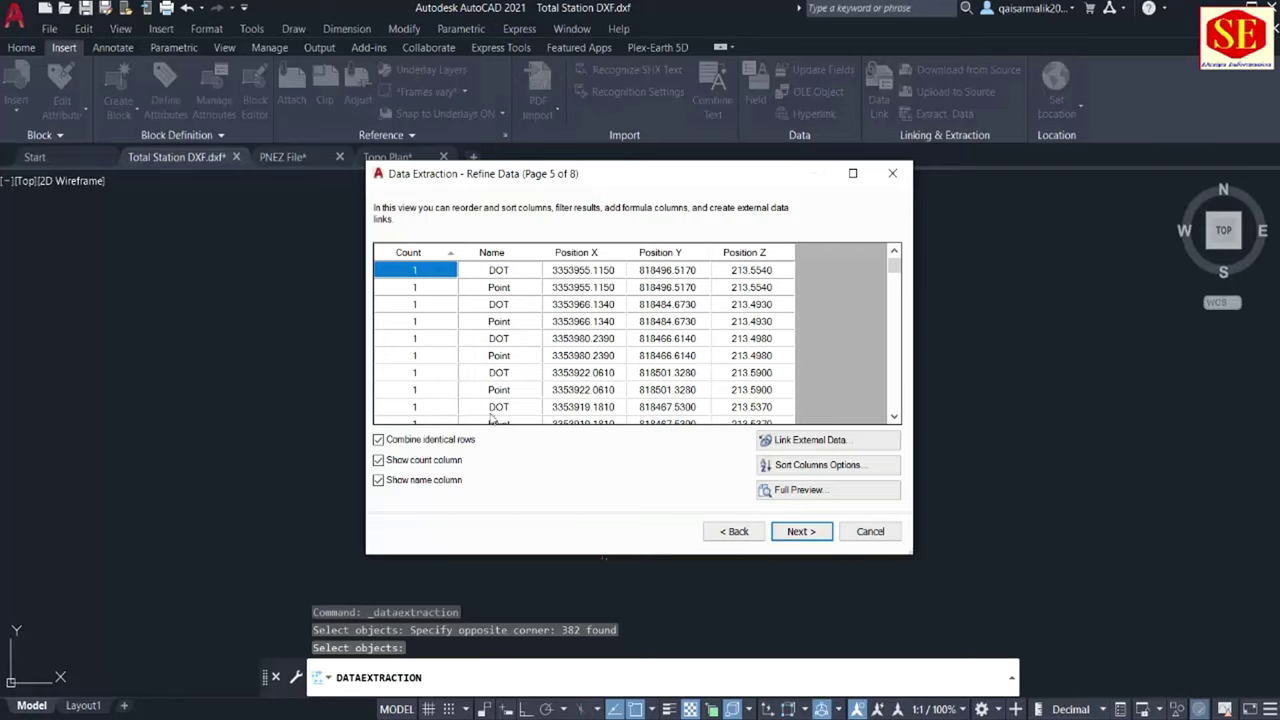
{"action": "left_click", "coordinate": [415, 480]}
{"action": "left_click", "coordinate": [414, 459]}
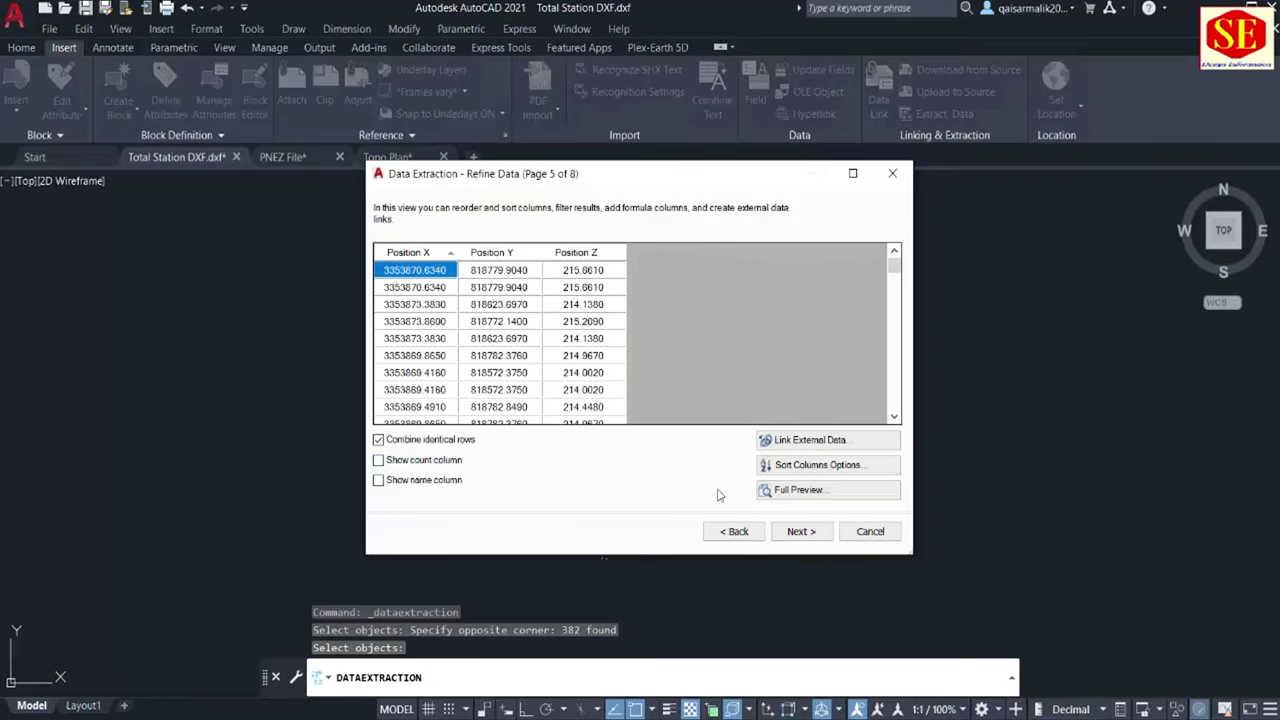
{"action": "left_click", "coordinate": [785, 531]}
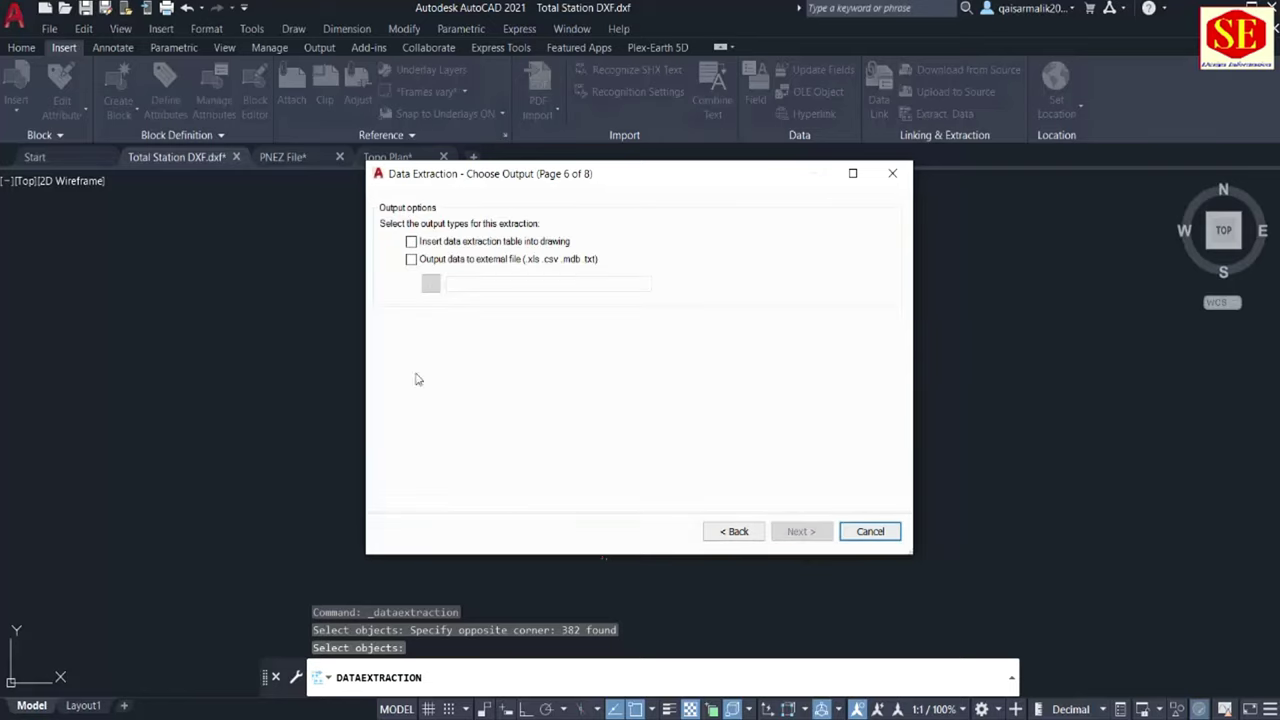
- Enable output to an external file saved as Total Station DXF.csv in CSV format
{"action": "left_click", "coordinate": [412, 260]}
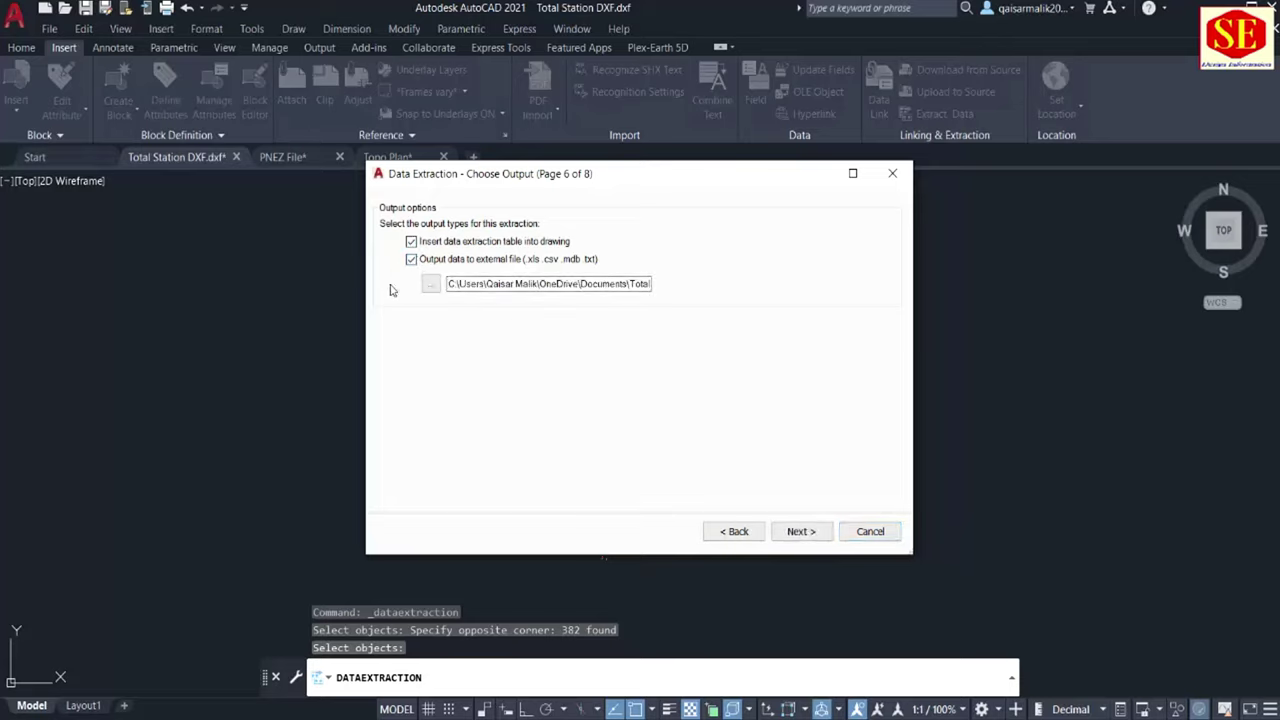
{"action": "left_click", "coordinate": [430, 284]}
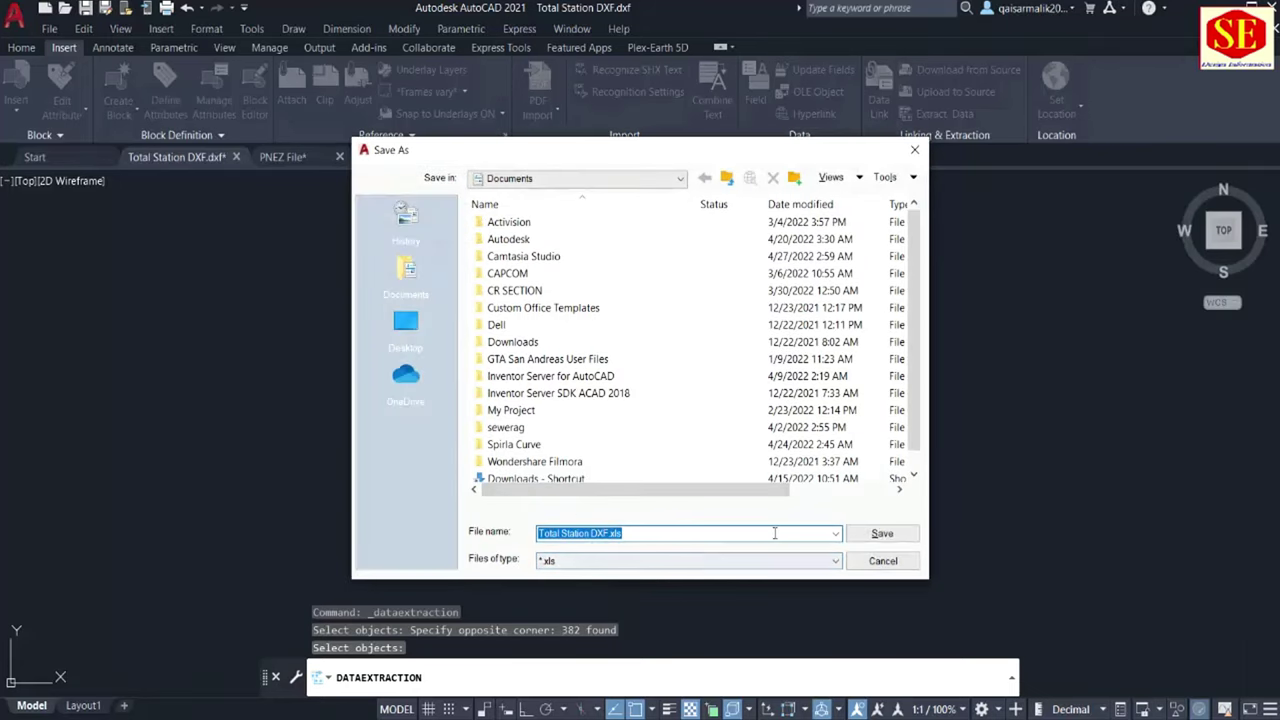
{"action": "left_click", "coordinate": [835, 533]}
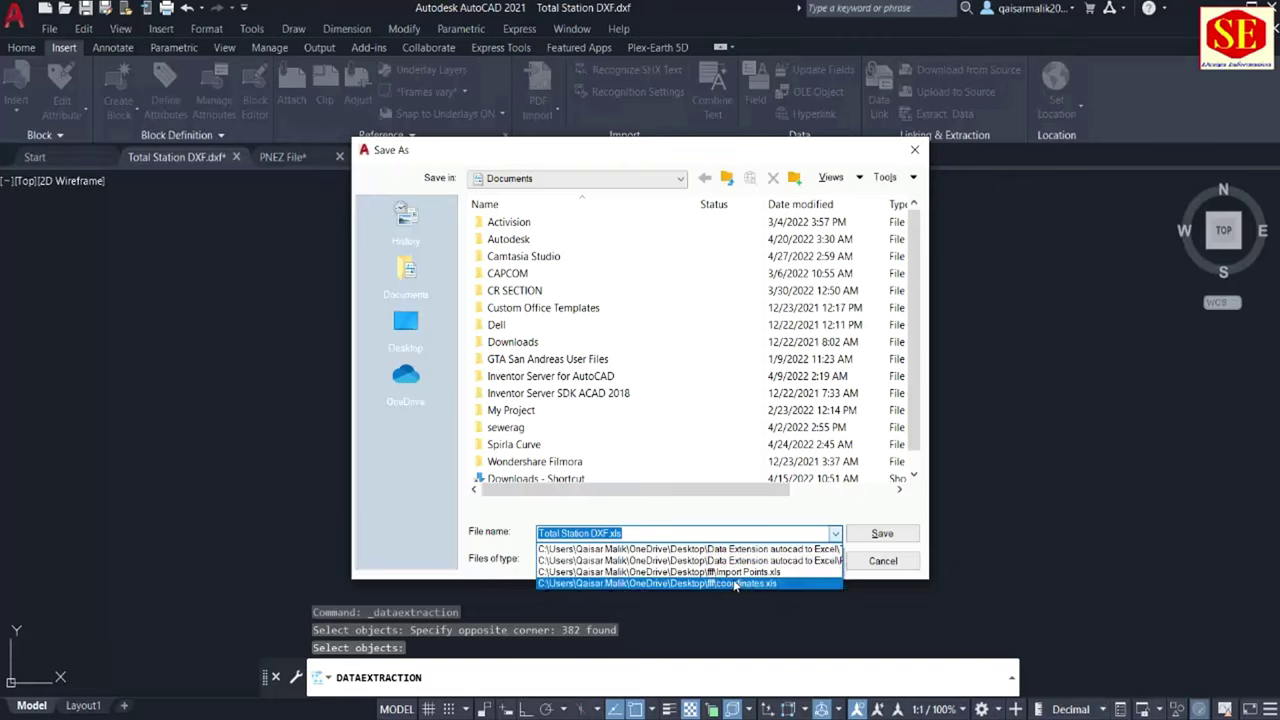
{"action": "left_click", "coordinate": [714, 500]}
{"action": "left_click", "coordinate": [624, 560]}
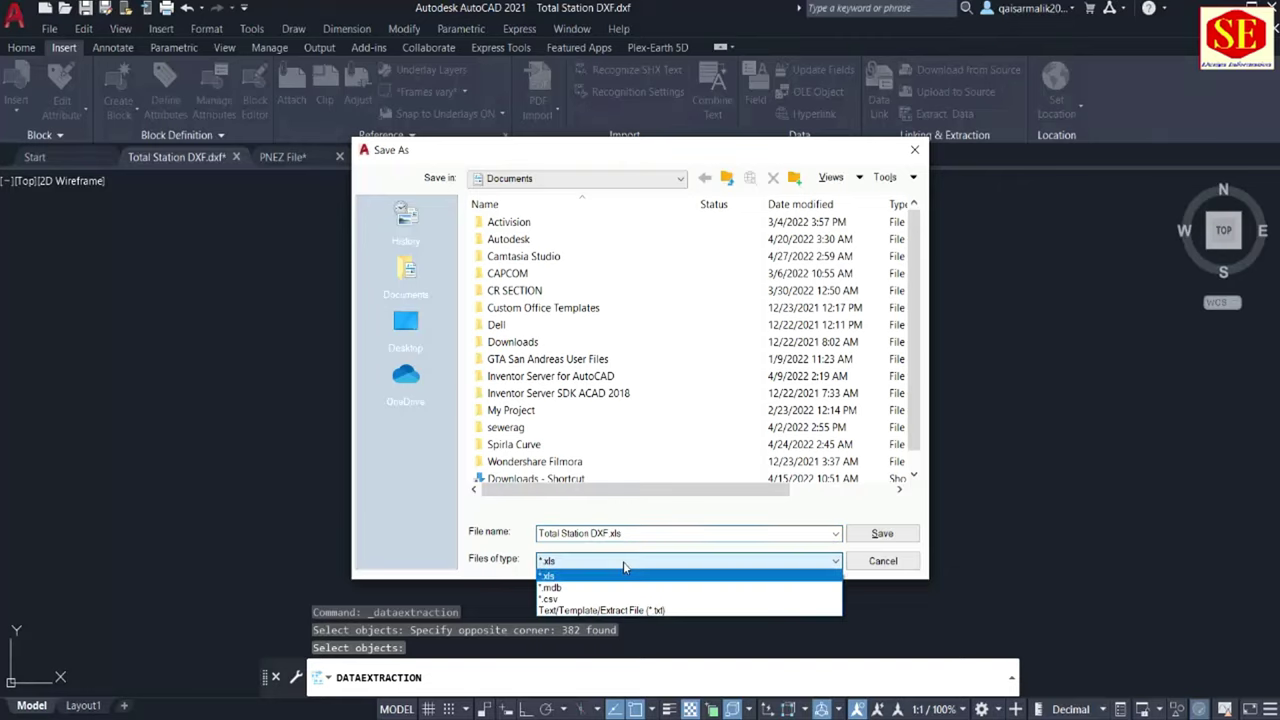
{"action": "left_click", "coordinate": [553, 600]}
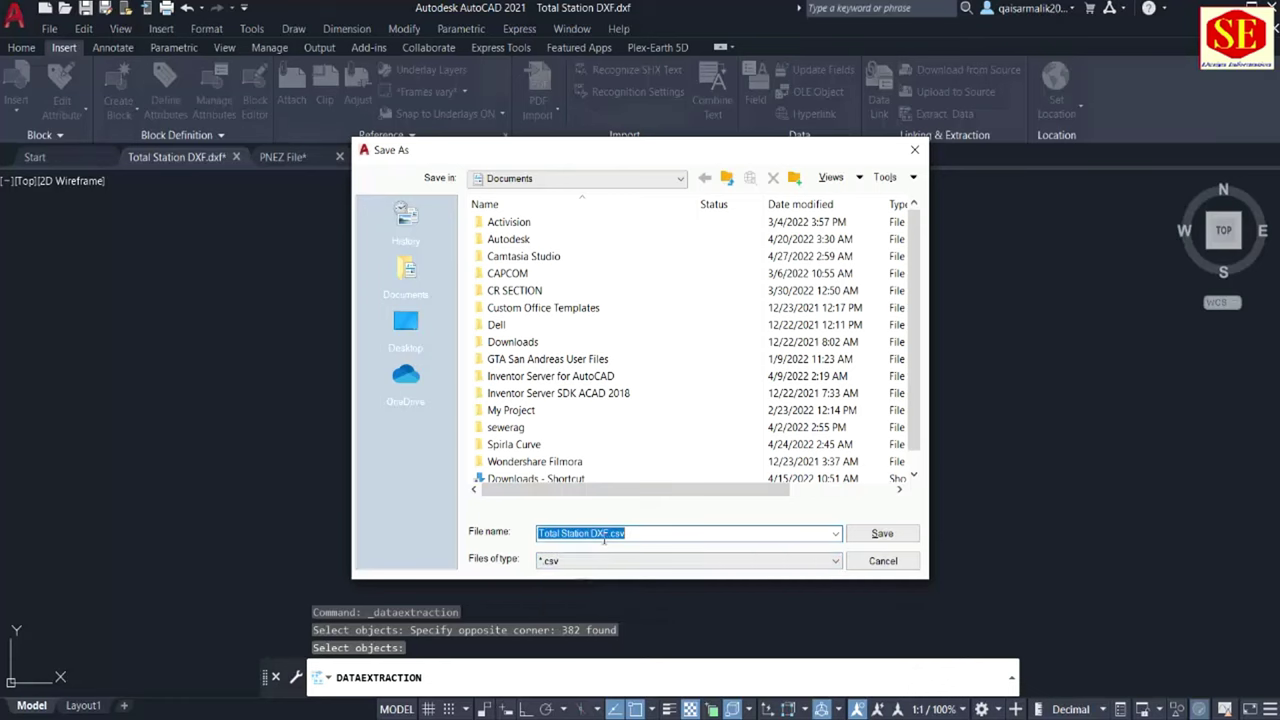
{"action": "left_click", "coordinate": [883, 535]}
- Go through the table style page and finish the extraction to create the CSV
{"action": "left_click", "coordinate": [806, 532]}
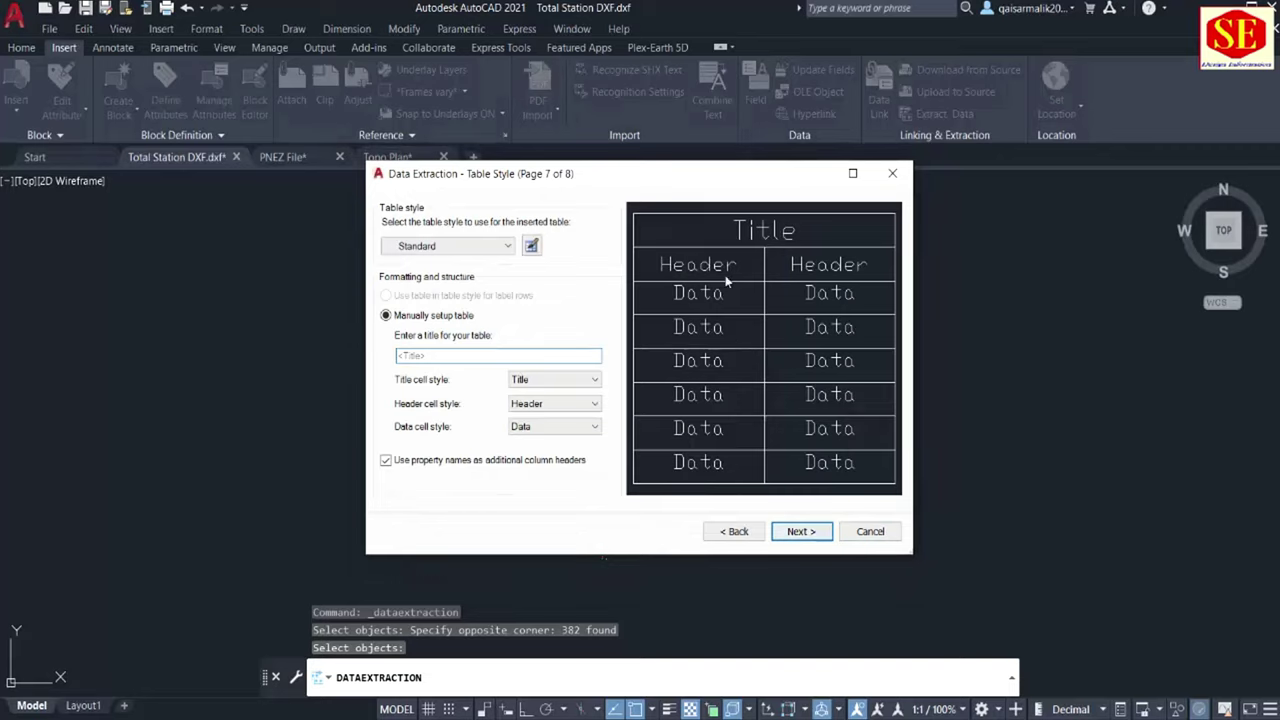
{"action": "left_click", "coordinate": [735, 531]}
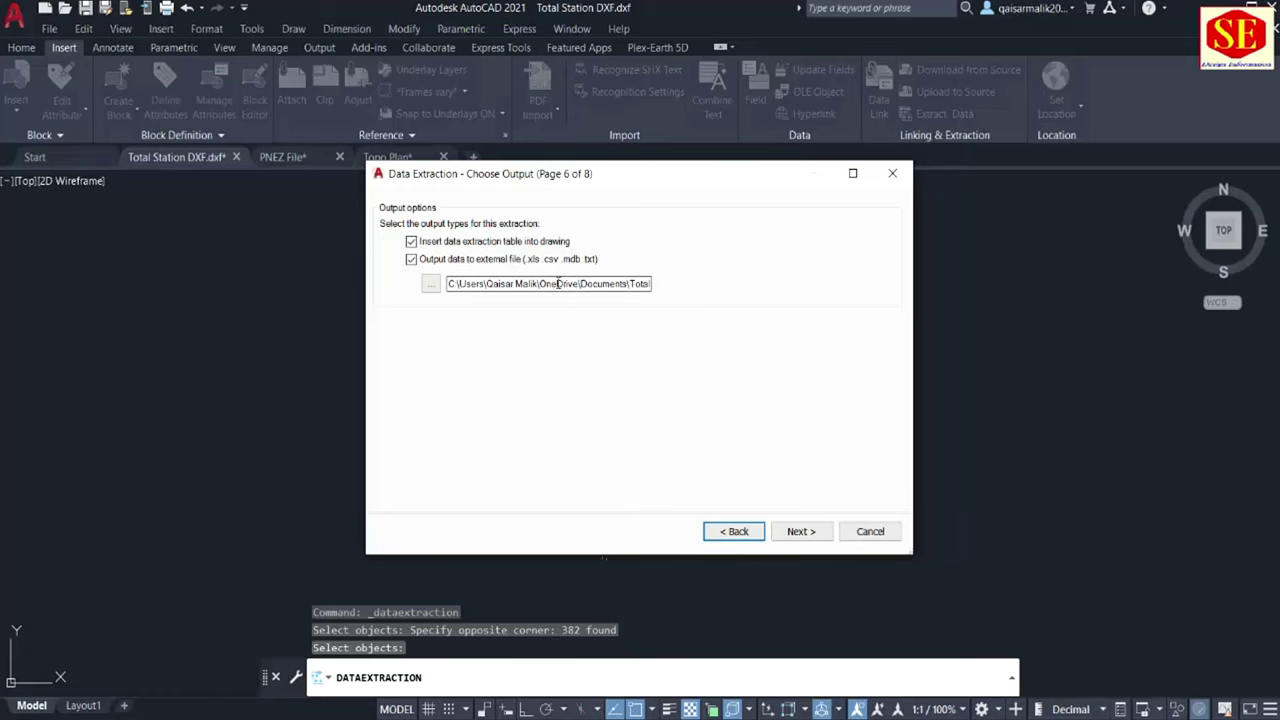
{"action": "left_click", "coordinate": [800, 531]}
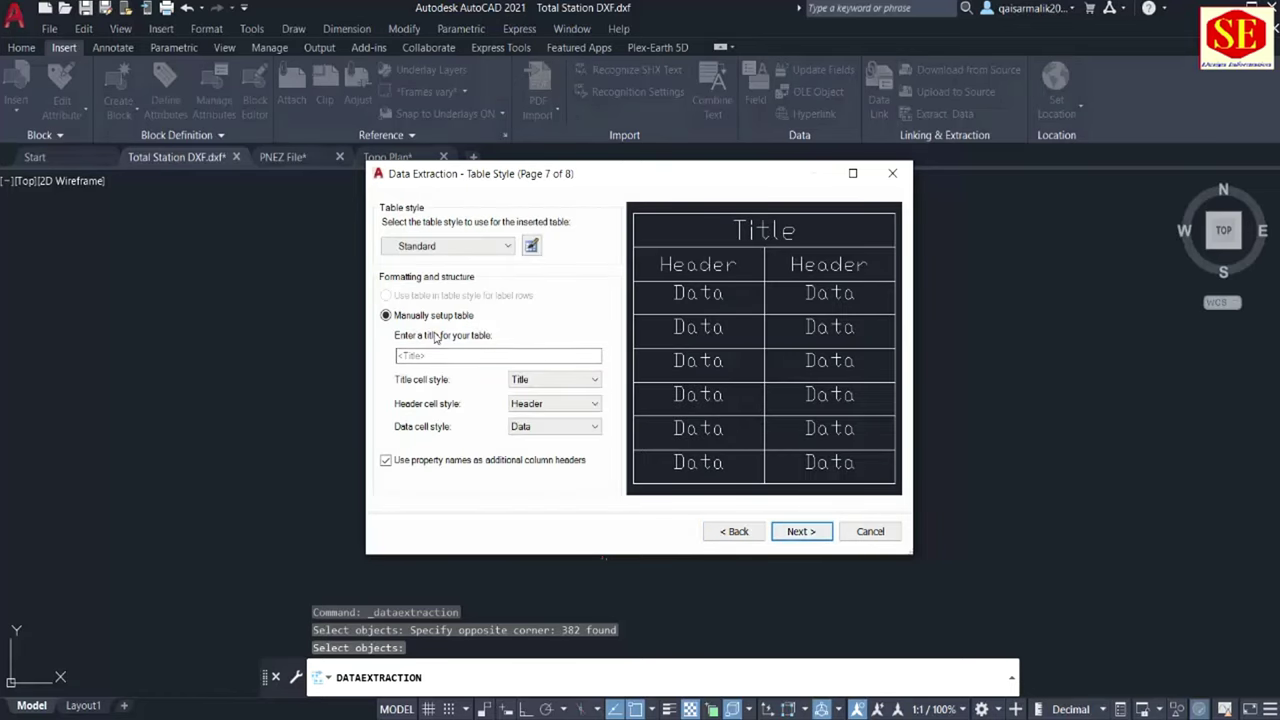
{"action": "left_click", "coordinate": [458, 354]}
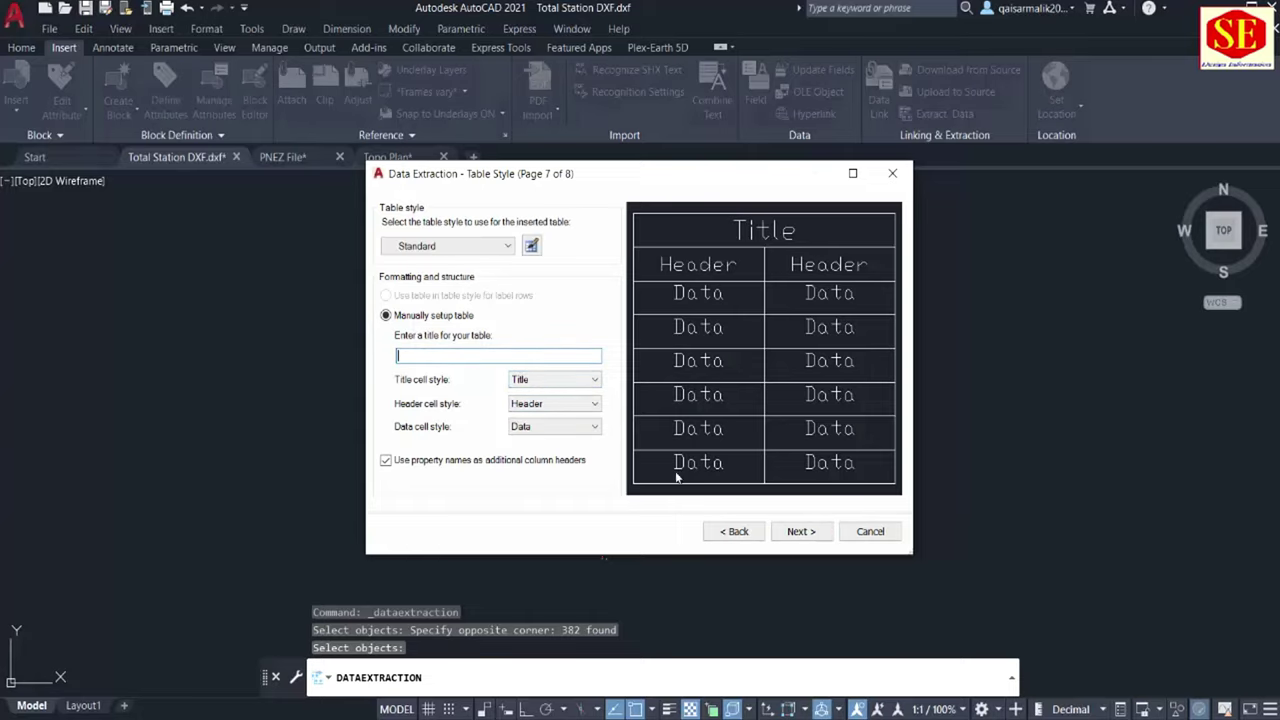
{"action": "left_click", "coordinate": [800, 531]}
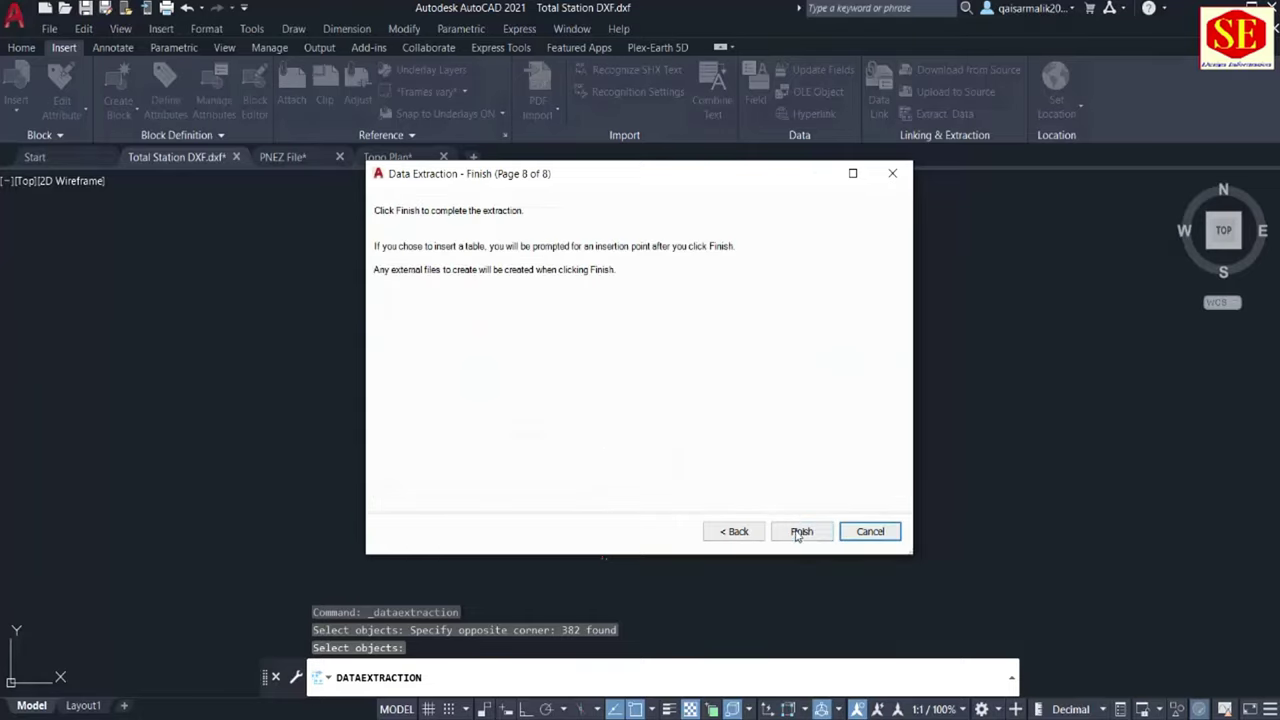
{"action": "left_click", "coordinate": [800, 531]}
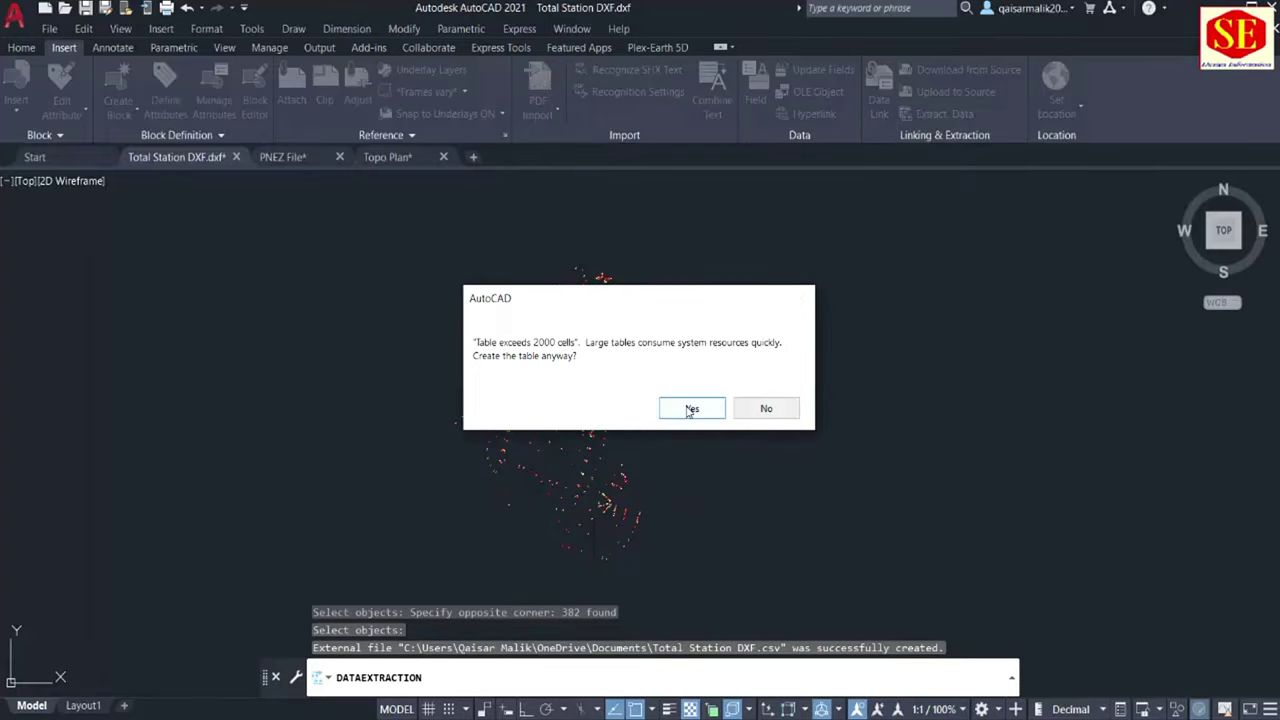
- Accept the oversized-table warning and place the Position X, Y, Z table beside the survey points
{"action": "left_click", "coordinate": [690, 409]}
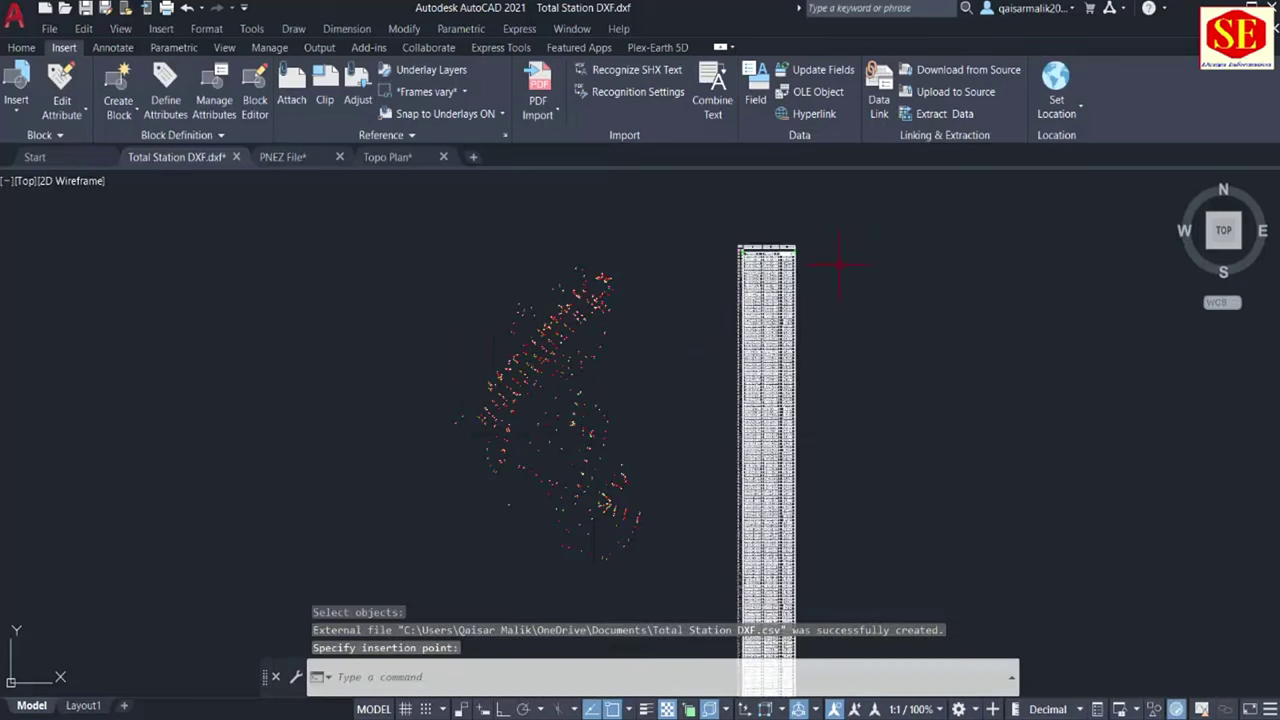
{"action": "left_click", "coordinate": [740, 248]}
{"action": "scroll", "coordinate": [770, 238], "scroll_direction": "up", "scroll_amount": 5}
{"action": "scroll", "coordinate": [703, 326], "scroll_direction": "up", "scroll_amount": 4}
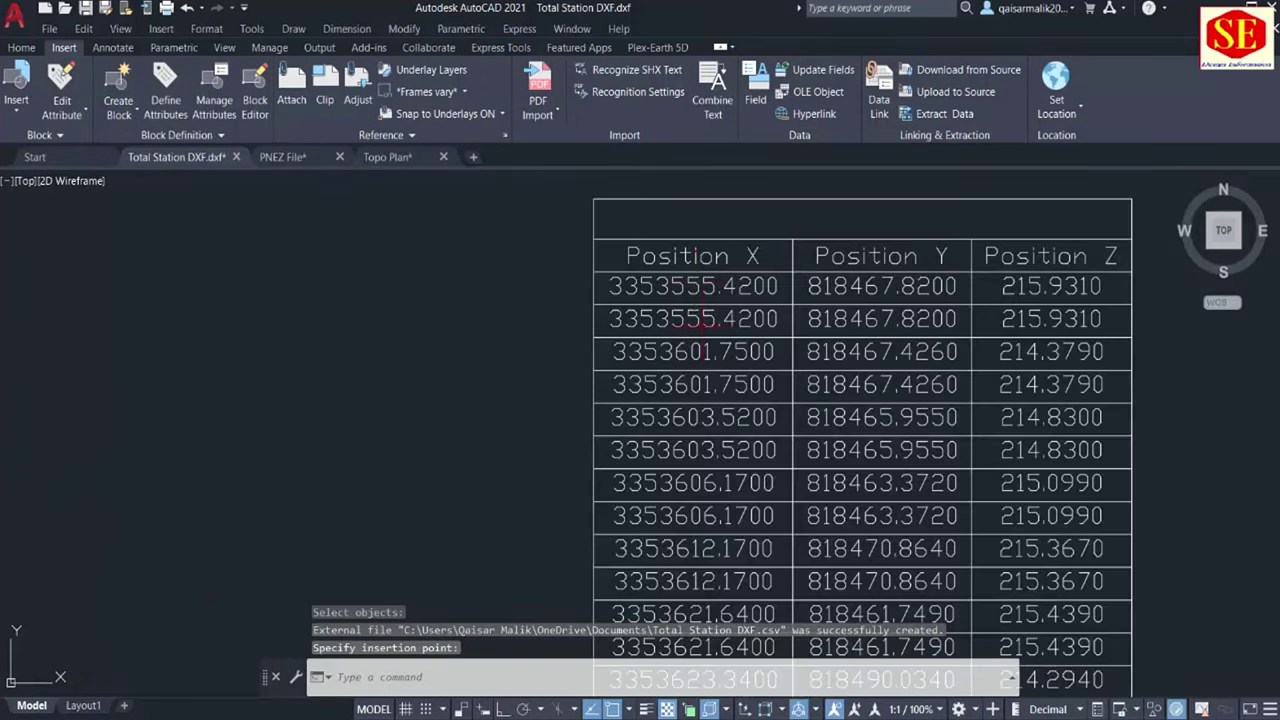
{"action": "scroll", "coordinate": [1000, 284], "scroll_direction": "down", "scroll_amount": 8}
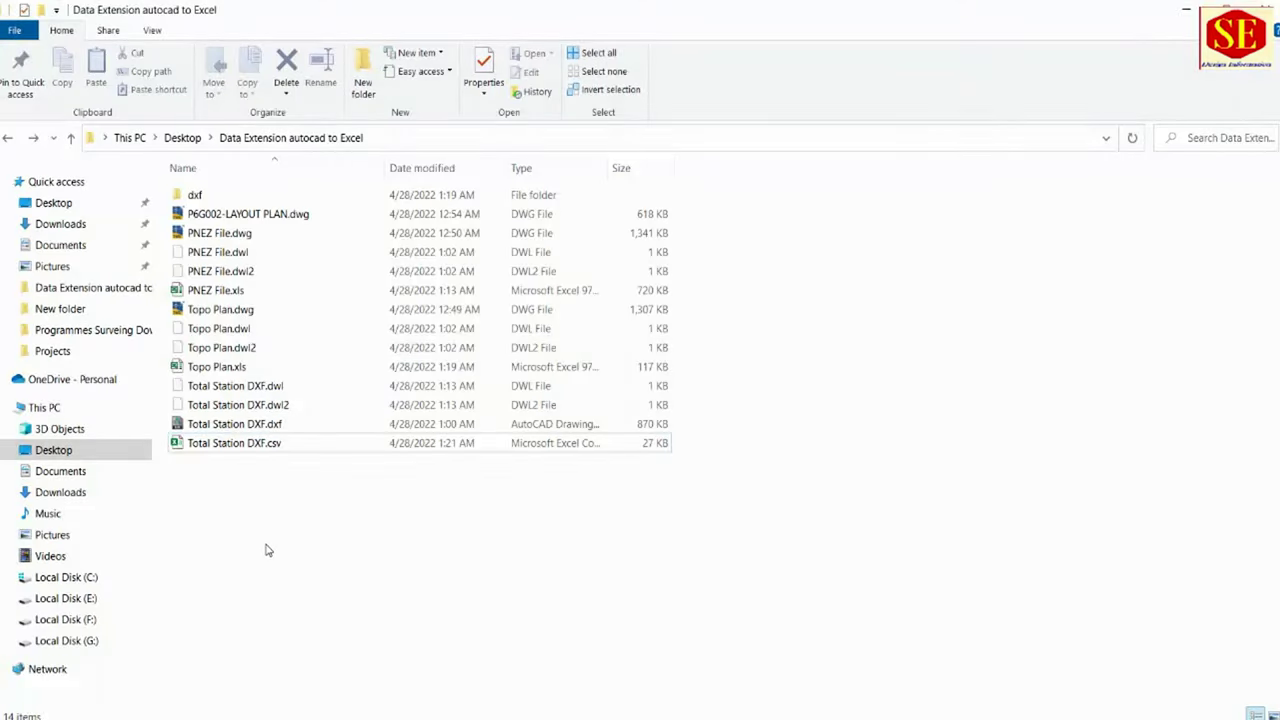
- Open Total Station DXF.csv in Excel and review the Position X, Y, Z values down the columns
{"action": "left_click", "coordinate": [235, 446]}
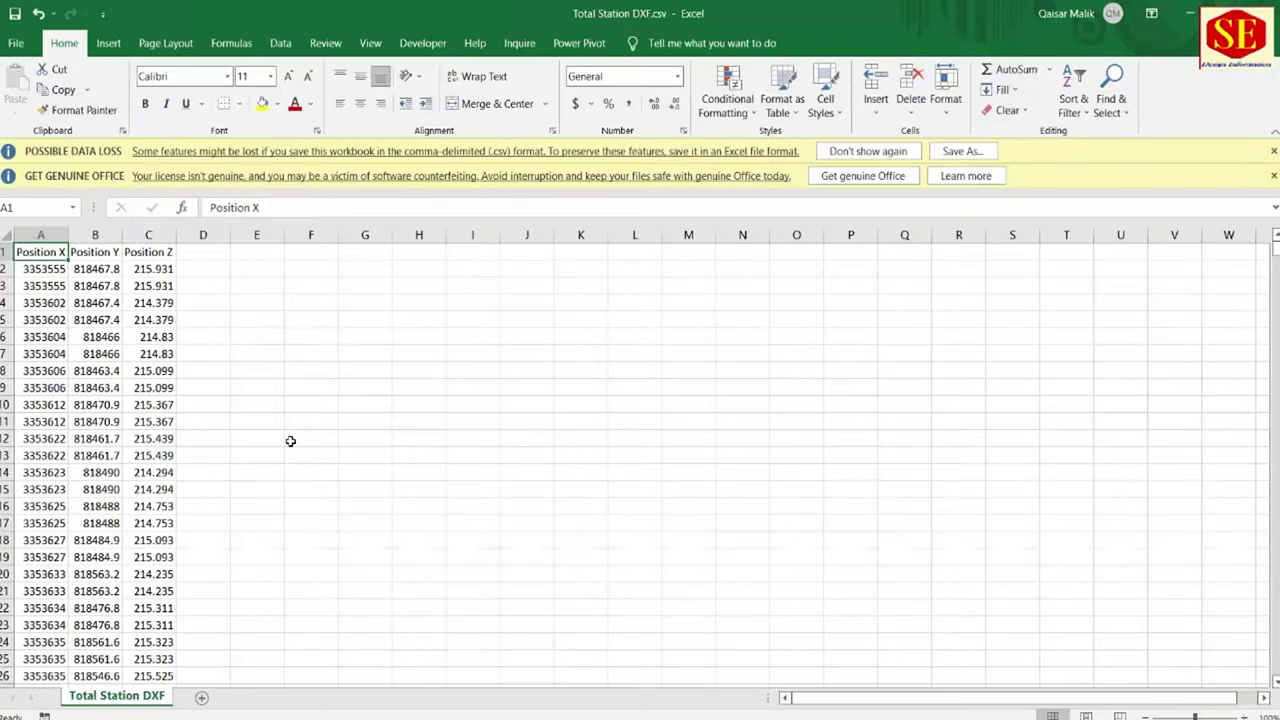
{"action": "left_click", "coordinate": [45, 302]}
{"action": "left_click", "coordinate": [145, 302]}
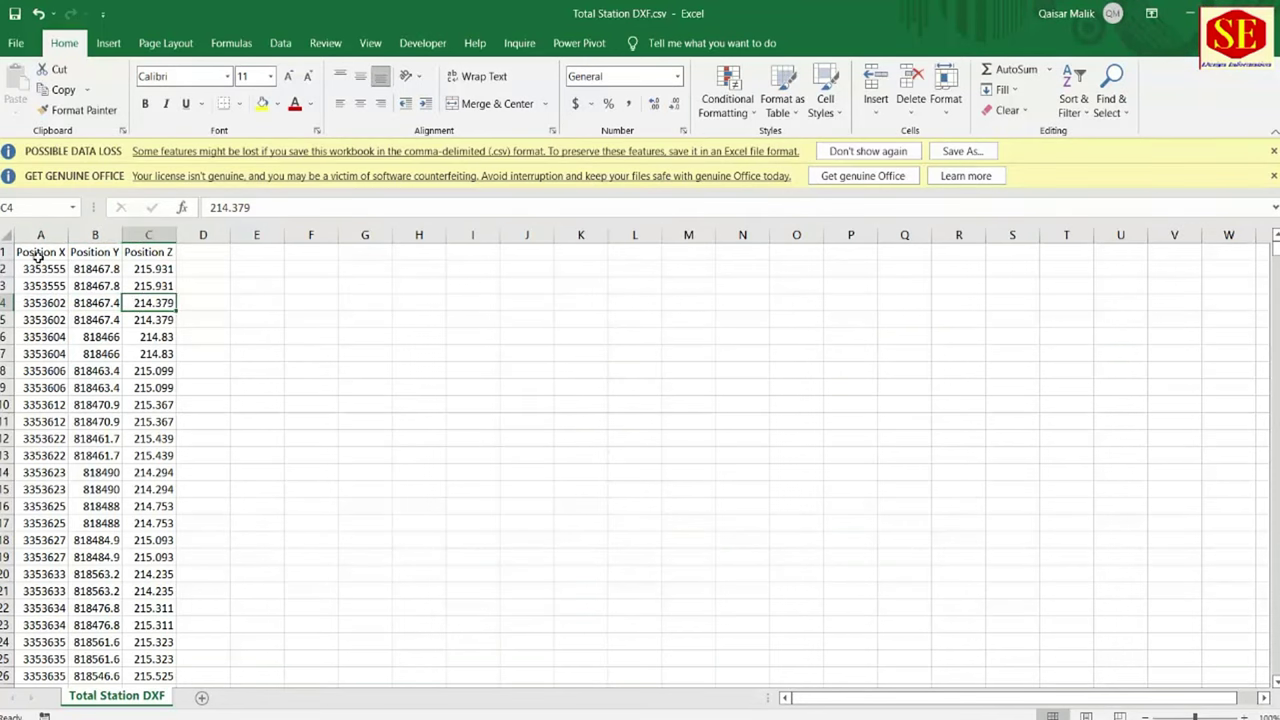
{"action": "scroll", "coordinate": [144, 481], "scroll_direction": "down", "scroll_amount": 5}
{"action": "scroll", "coordinate": [144, 481], "scroll_direction": "down", "scroll_amount": 5}
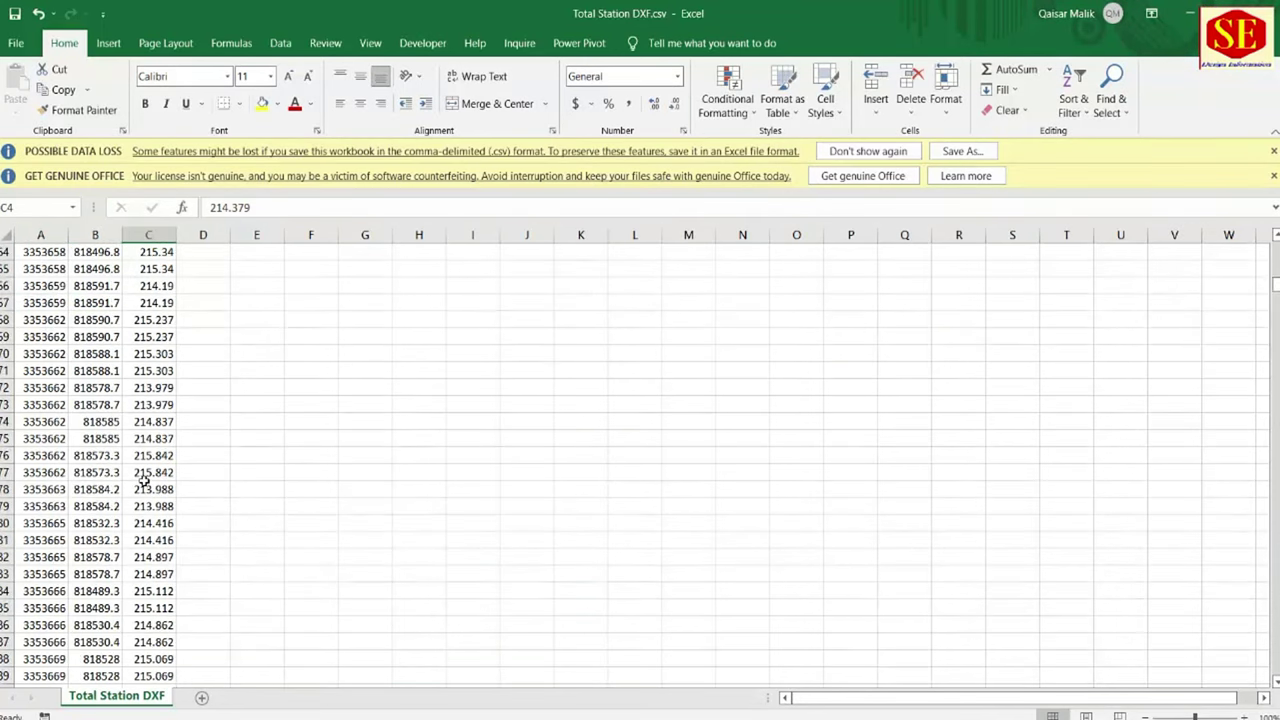
{"action": "scroll", "coordinate": [144, 481], "scroll_direction": "down", "scroll_amount": 5}
{"action": "scroll", "coordinate": [144, 481], "scroll_direction": "down", "scroll_amount": 5}
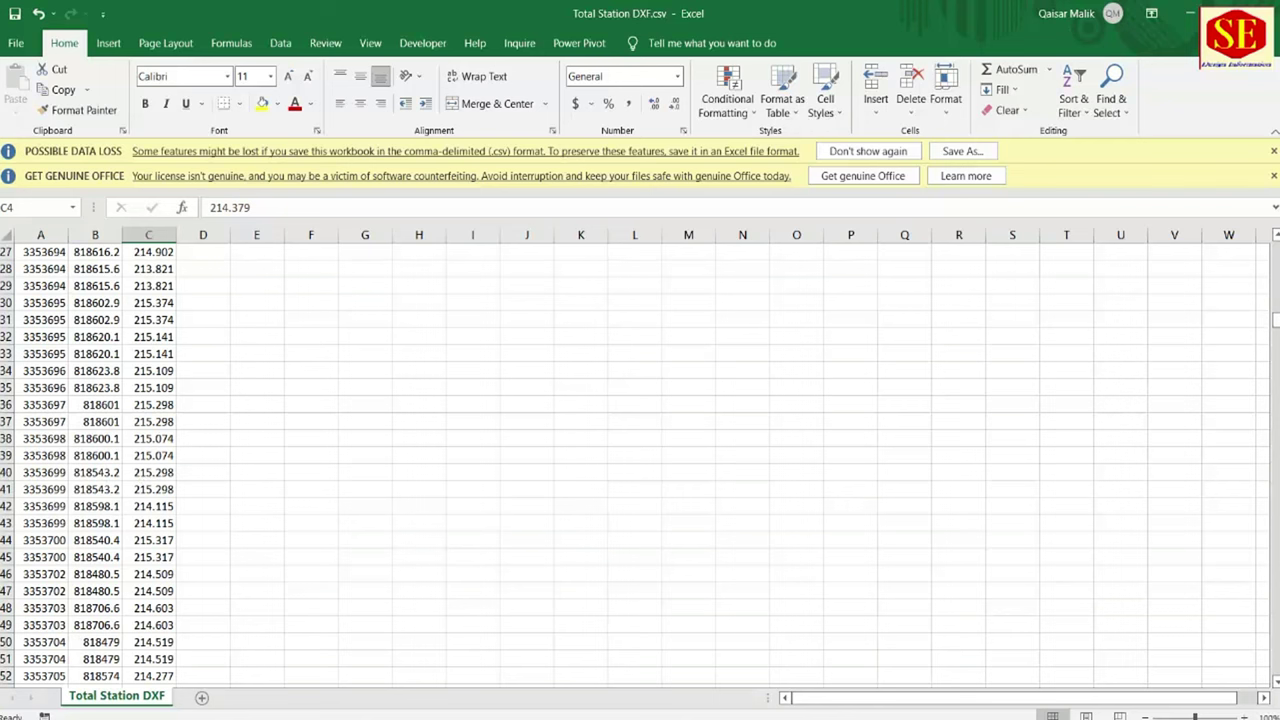
- Review the coordinate table in AutoCAD, then switch through PNEZ File to the Topo Plan drawing
{"action": "left_click", "coordinate": [534, 680]}
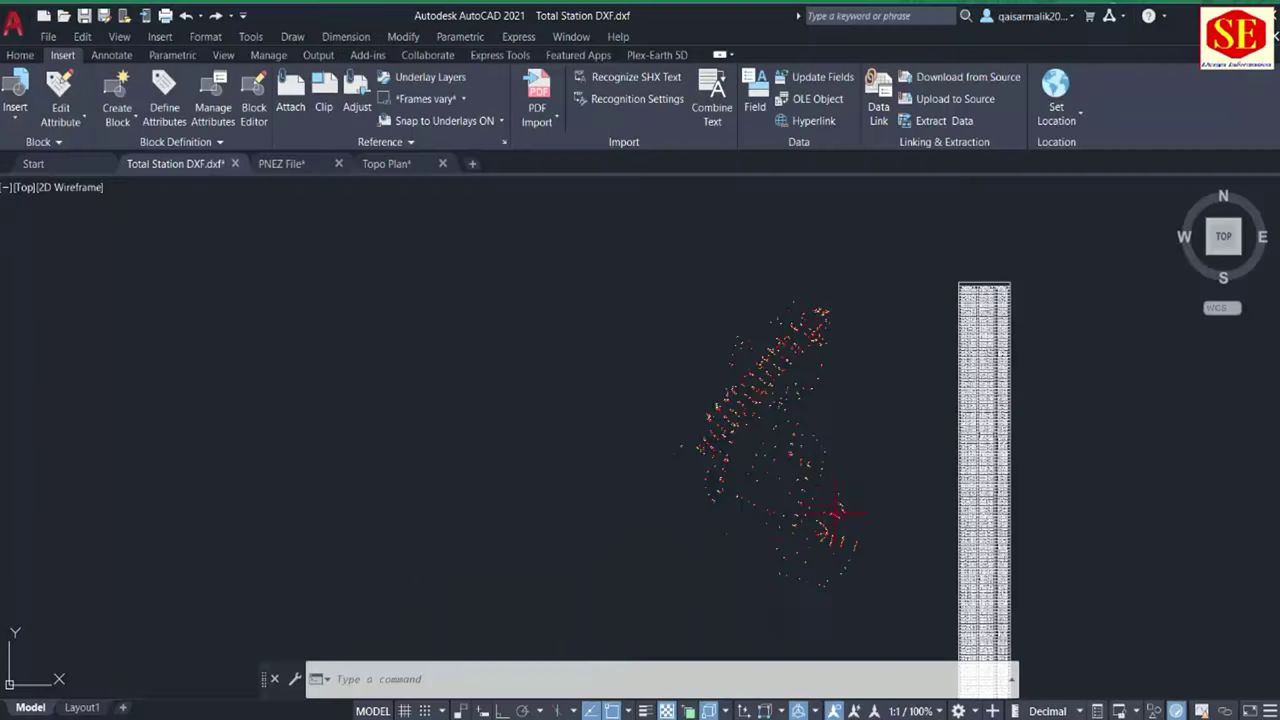
{"action": "middle_click_drag", "start_coordinate": [635, 410], "coordinate": [528, 400]}
{"action": "scroll", "coordinate": [792, 404], "scroll_direction": "up", "scroll_amount": 5}
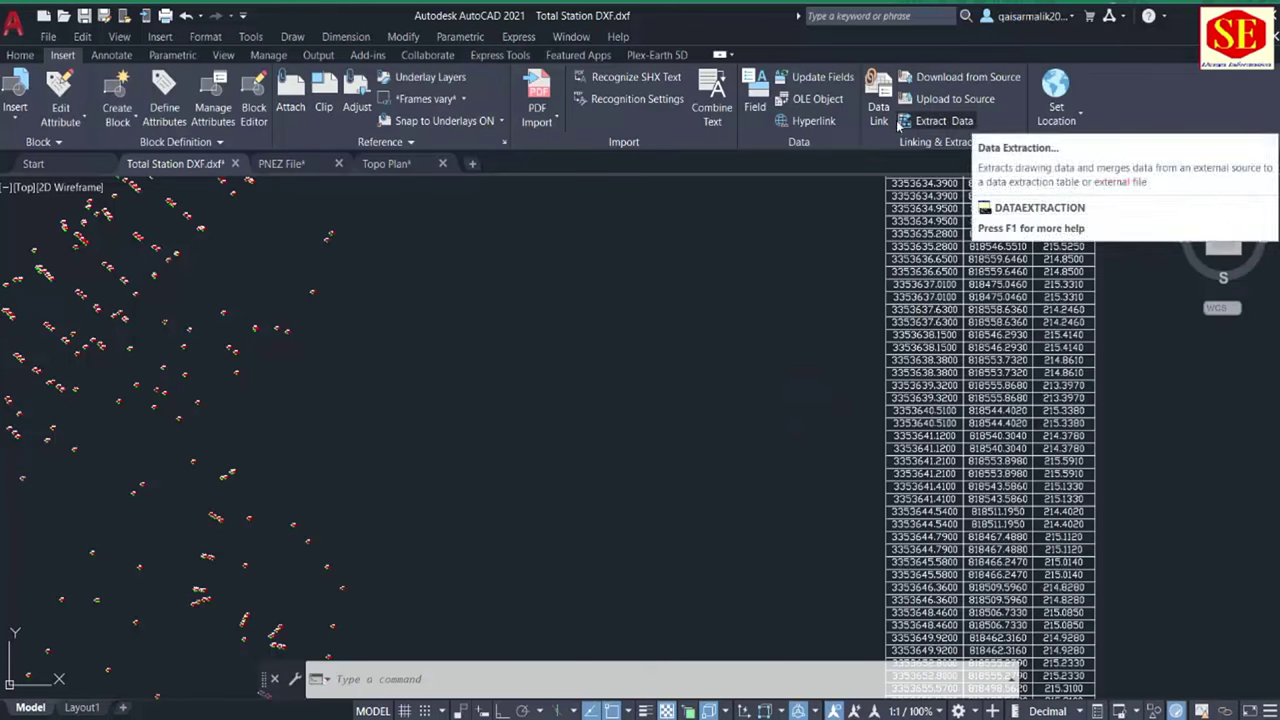
{"action": "scroll", "coordinate": [688, 290], "scroll_direction": "down", "scroll_amount": 4}
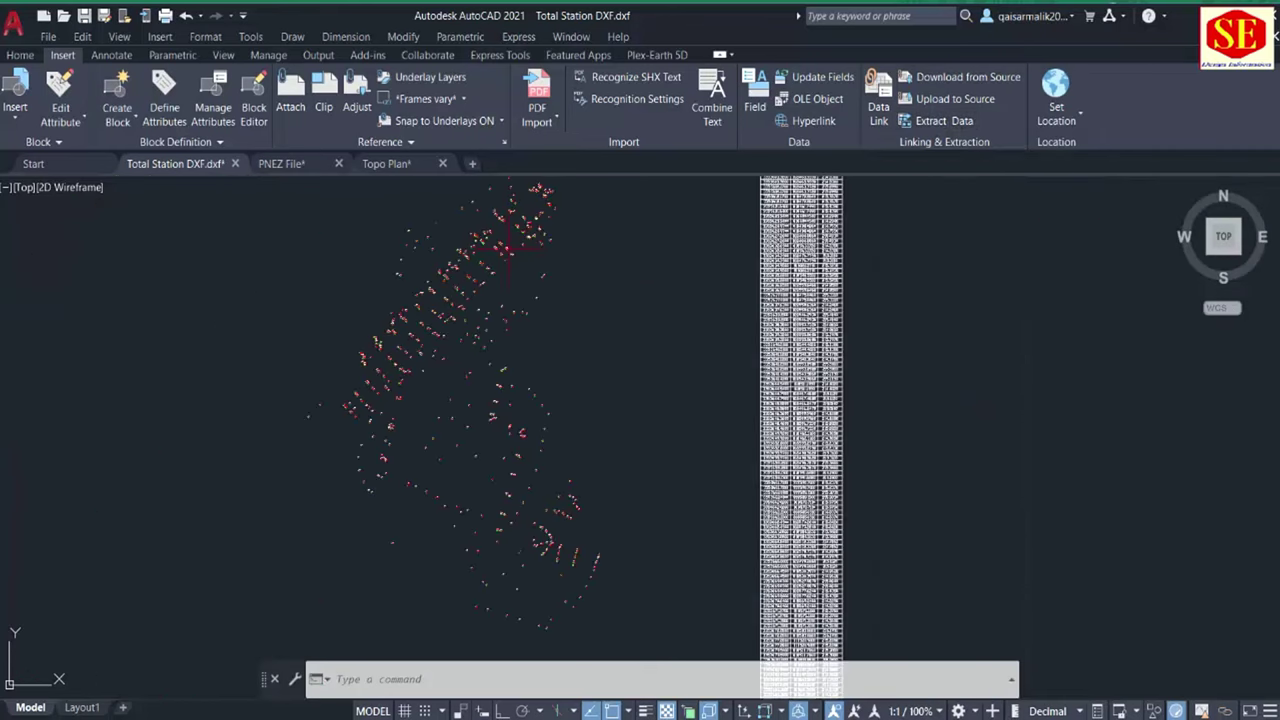
{"action": "left_click", "coordinate": [281, 163]}
{"action": "left_click", "coordinate": [388, 164]}
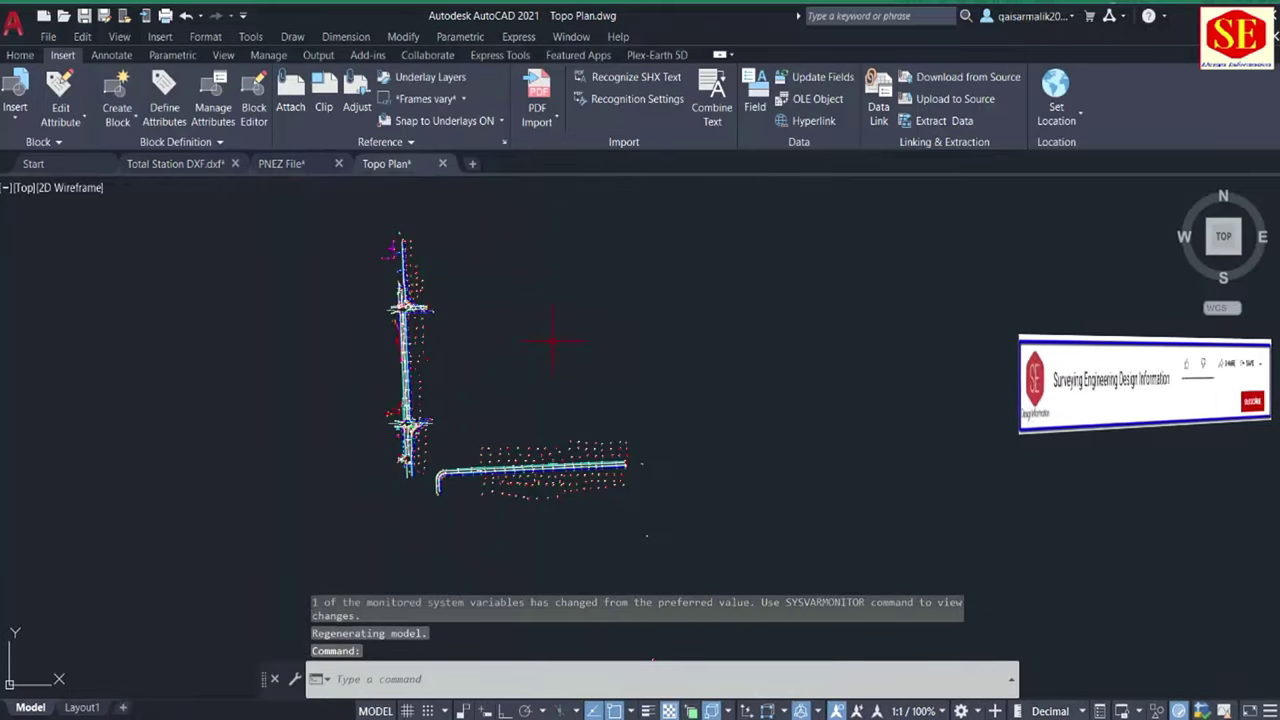